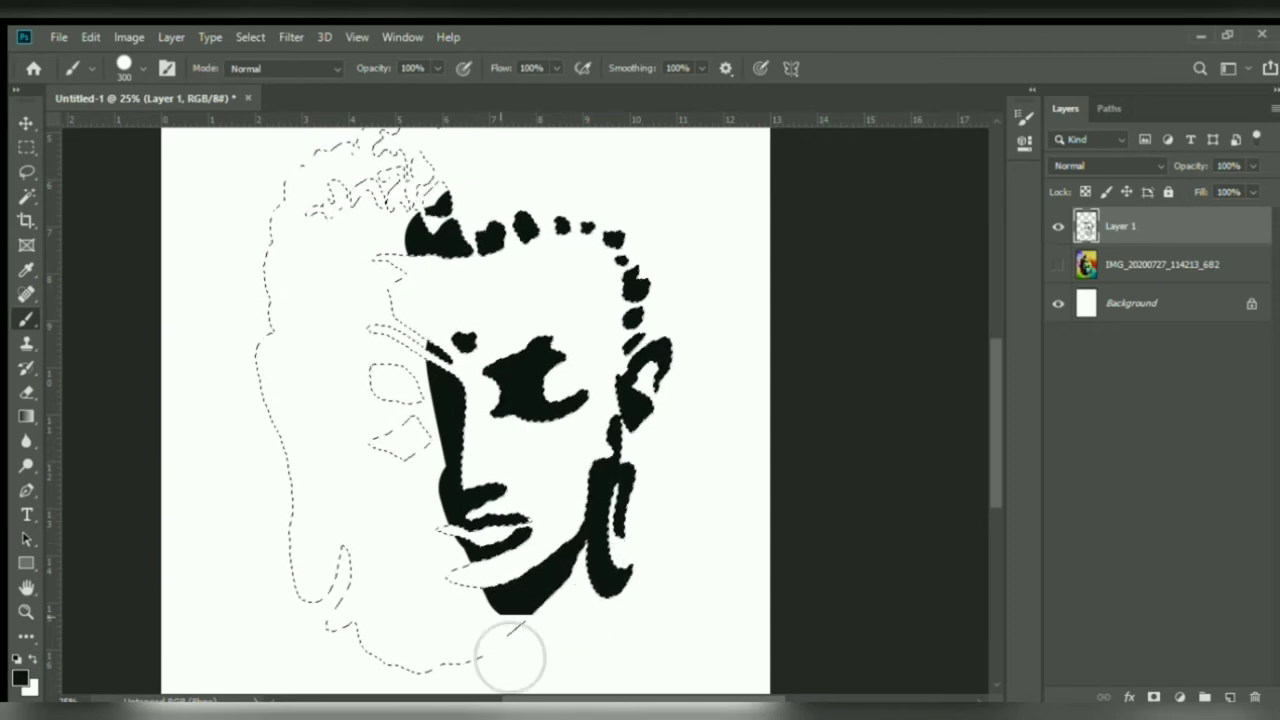
# - Paint the remaining selected areas of the Buddha head black on Layer 1 with a 600 px brush, and clear the selection
pyautogui.click(26, 612)
pyautogui.click(569, 67)
pyautogui.click(26, 319)
pyautogui.press(']')
pyautogui.press(']')
pyautogui.press(']')
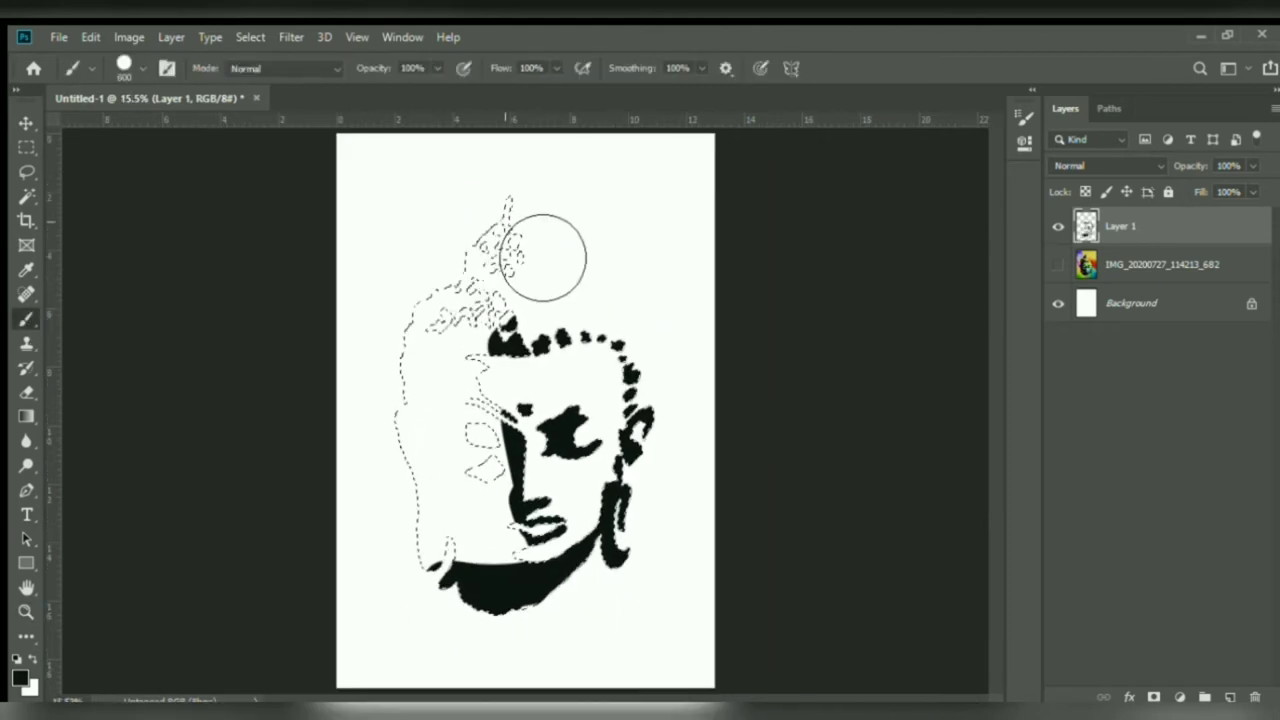
pyautogui.moveTo(543, 243)
pyautogui.mouseDown()
pyautogui.moveTo(483, 343)
pyautogui.moveTo(531, 611)
pyautogui.moveTo(457, 400)
pyautogui.mouseUp()
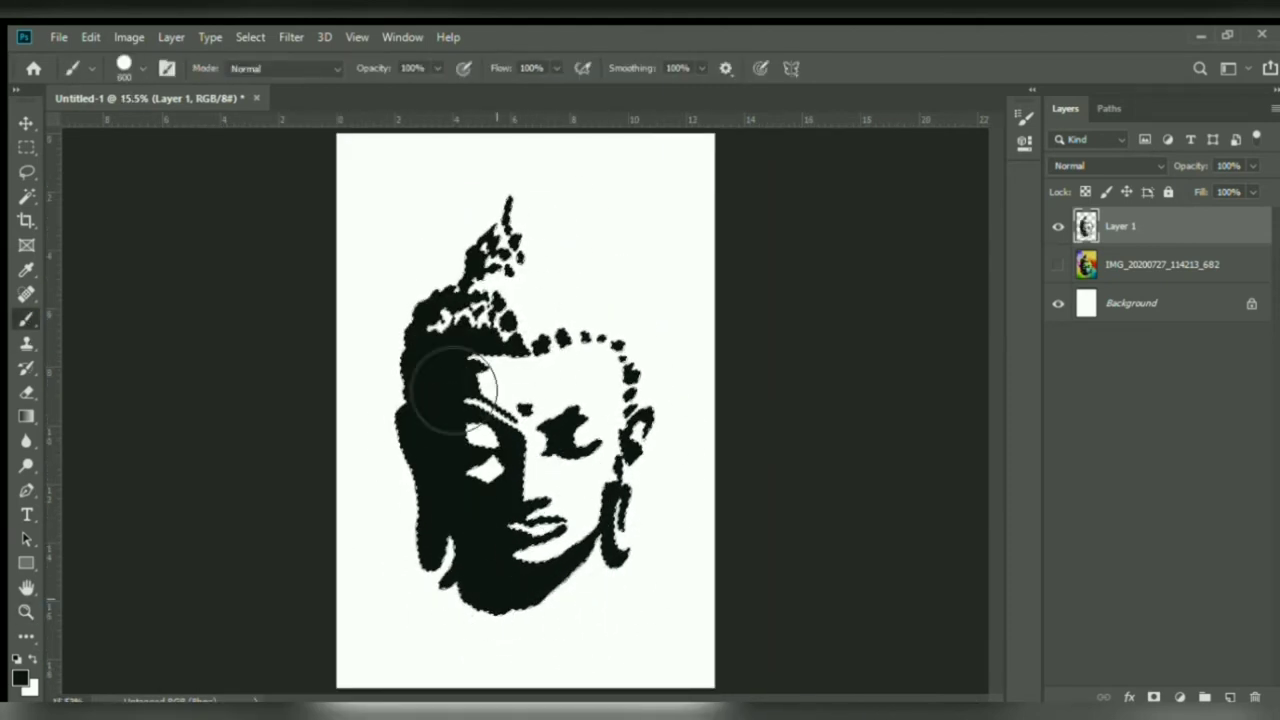
pyautogui.hotkey('ctrl', 'd')
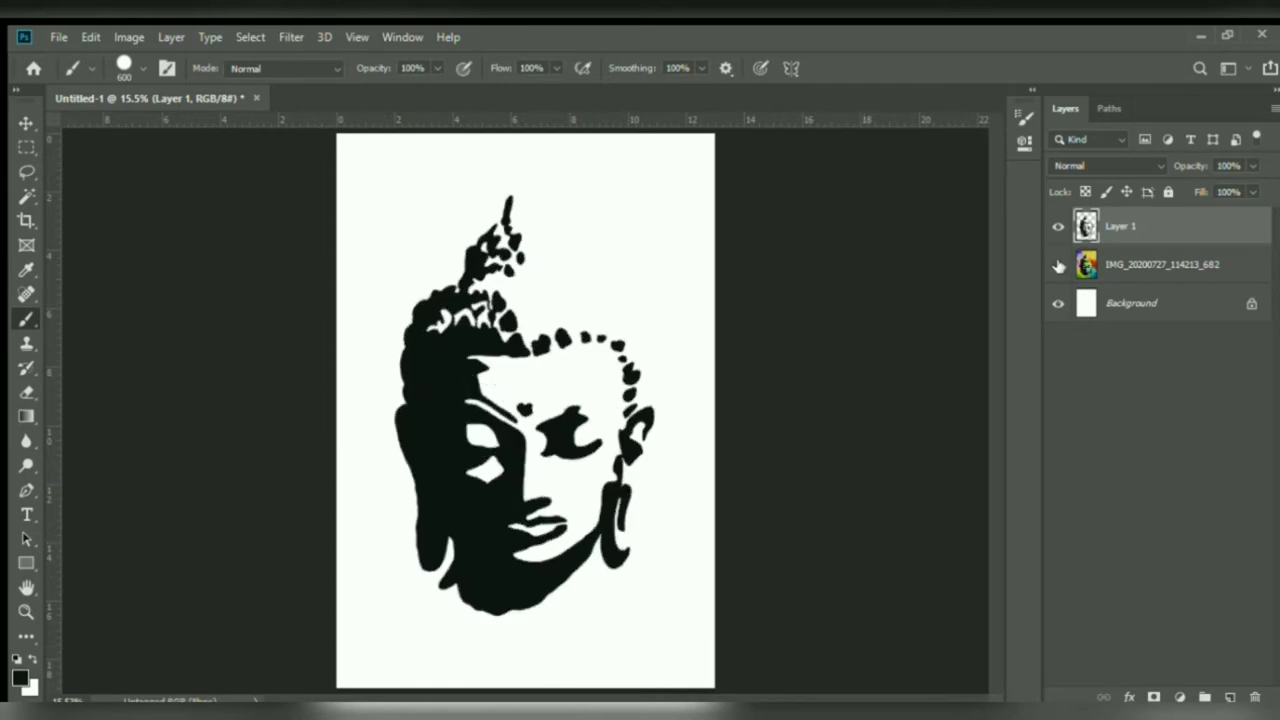
# - Using the reference image, paint the top-left corner of the selected cloud area dark blue on Layer 2
pyautogui.click(1059, 265)
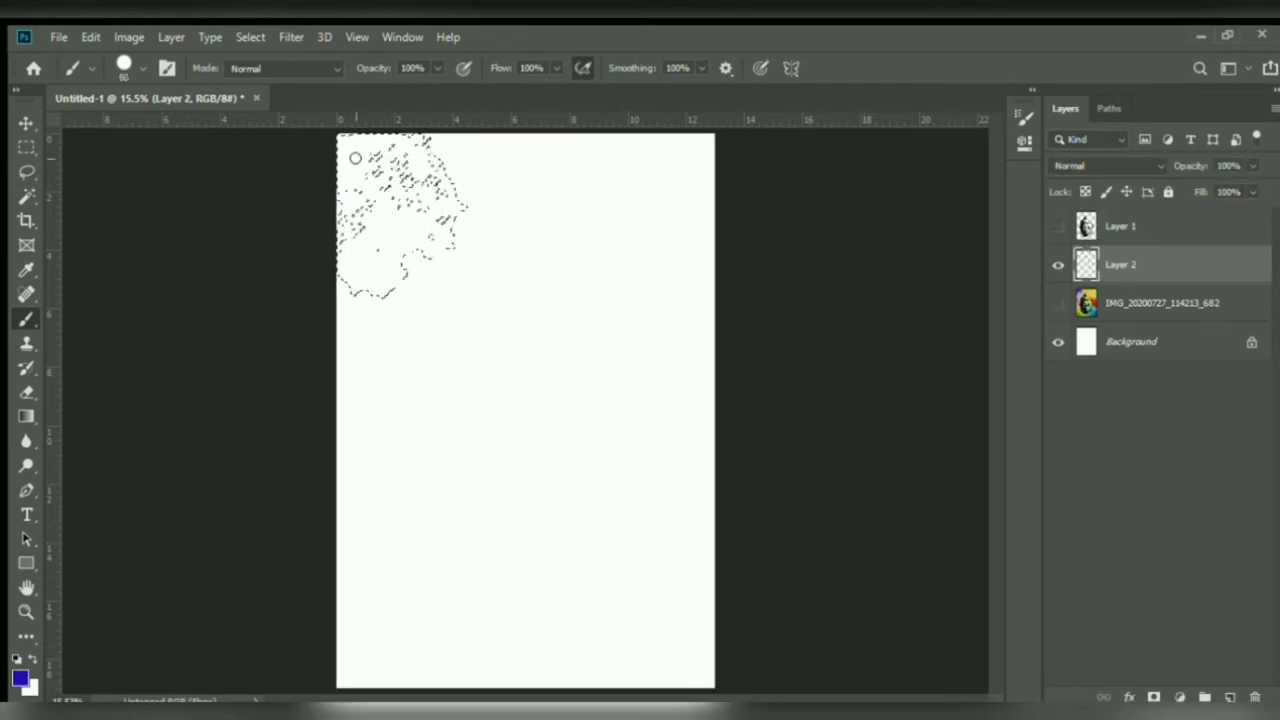
pyautogui.moveTo(379, 181)
pyautogui.mouseDown()
pyautogui.moveTo(414, 157)
pyautogui.moveTo(457, 164)
pyautogui.mouseUp()
# - Sample the light violet from the reference image and paint it below the dark blue corner with a 175 px brush
pyautogui.click(1059, 303)
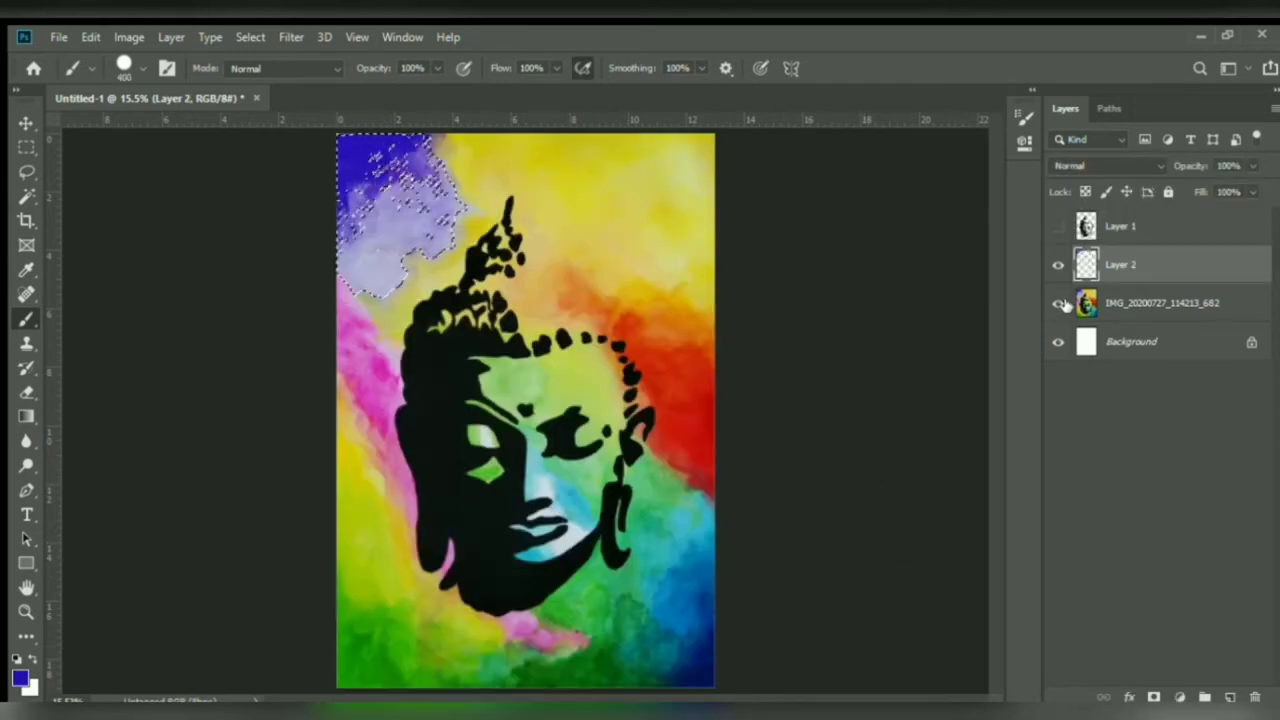
pyautogui.click(27, 270)
pyautogui.click(350, 208)
pyautogui.click(27, 320)
pyautogui.press('[')
pyautogui.press('[')
pyautogui.press('[')
pyautogui.press('[')
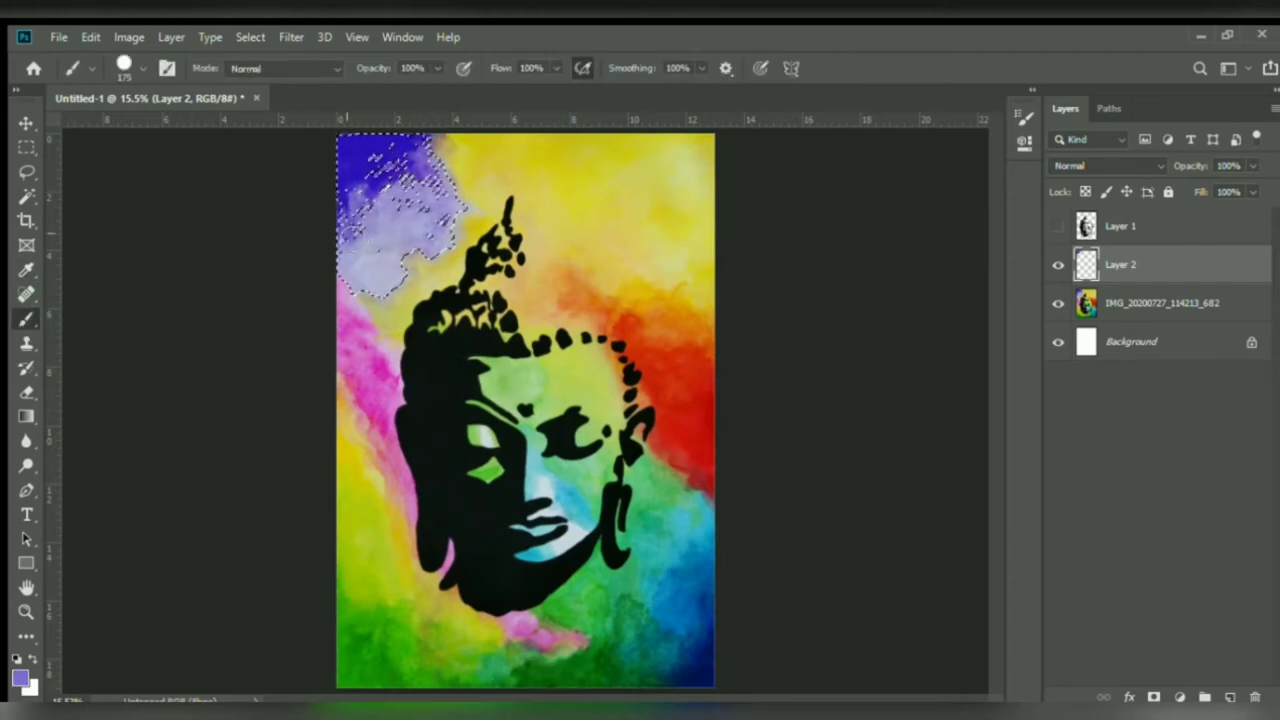
pyautogui.click(1059, 303)
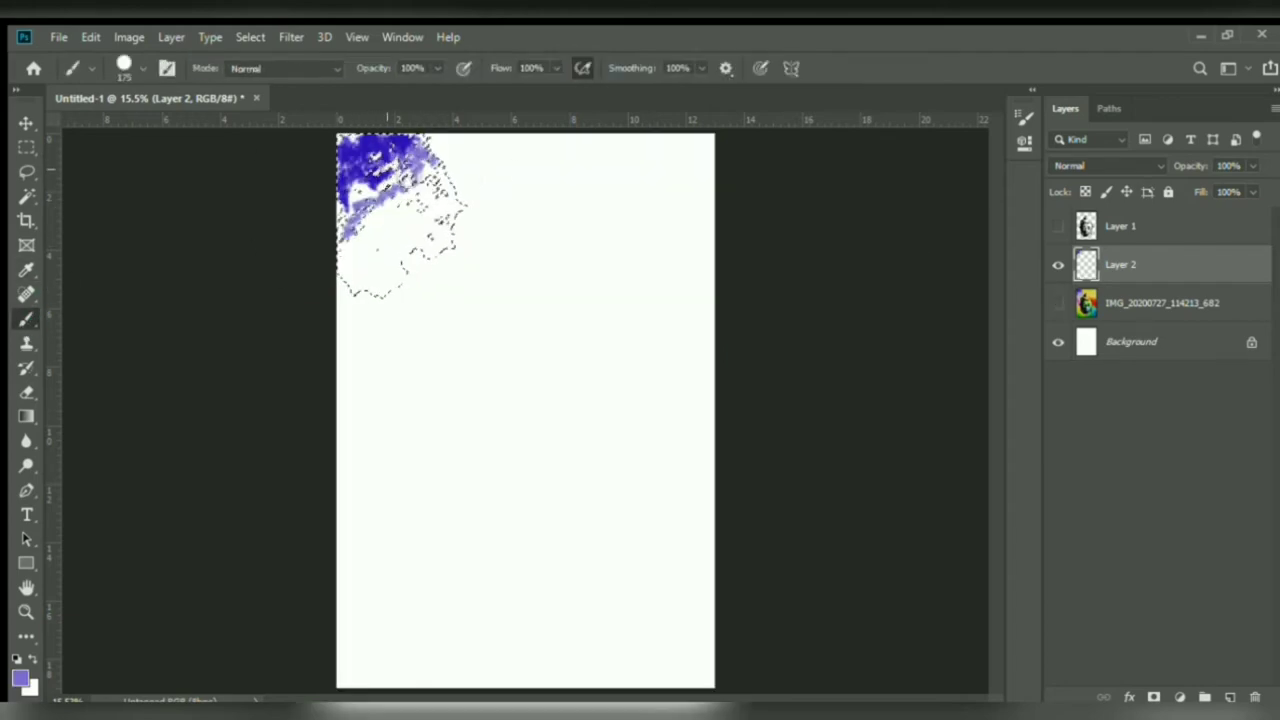
# - Resample the dark blue and the violet from the painted corner and strengthen both tones where they meet
pyautogui.press('z')
pyautogui.click(338, 150)
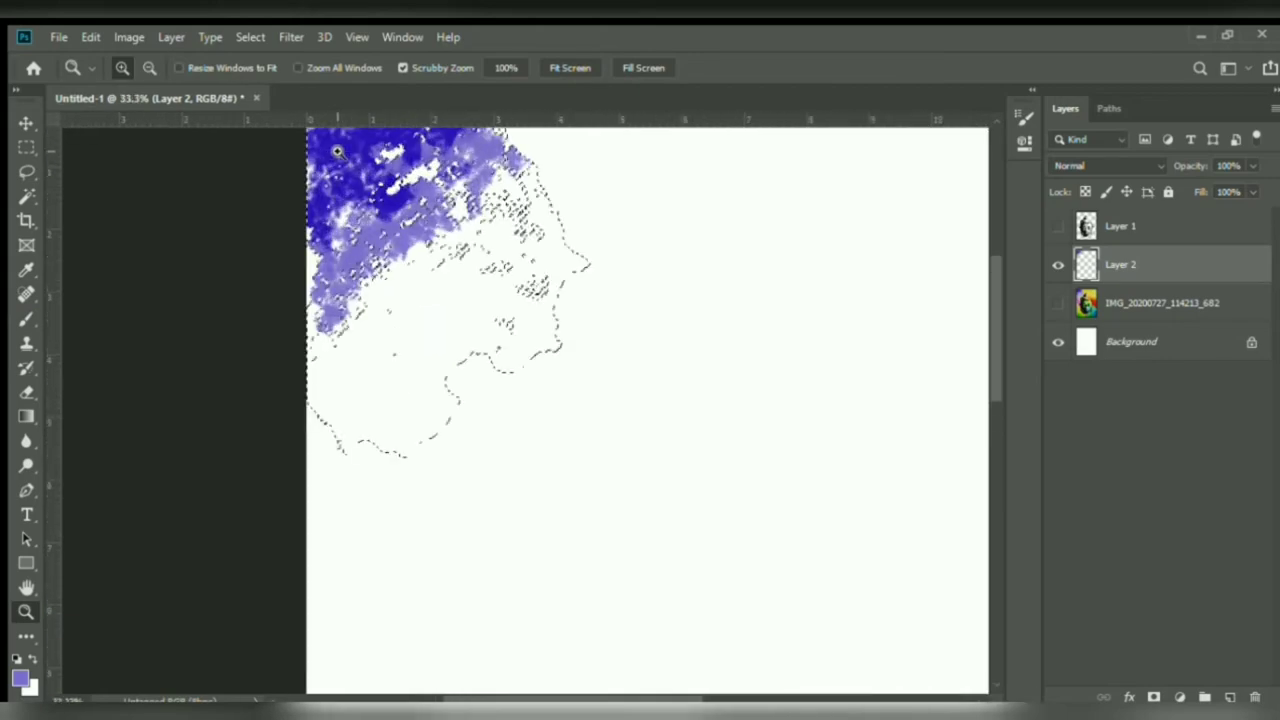
pyautogui.moveTo(995, 344); pyautogui.dragTo(995, 314)
pyautogui.press('b')
pyautogui.keyDown('alt'); pyautogui.click(385, 245); pyautogui.keyUp('alt')
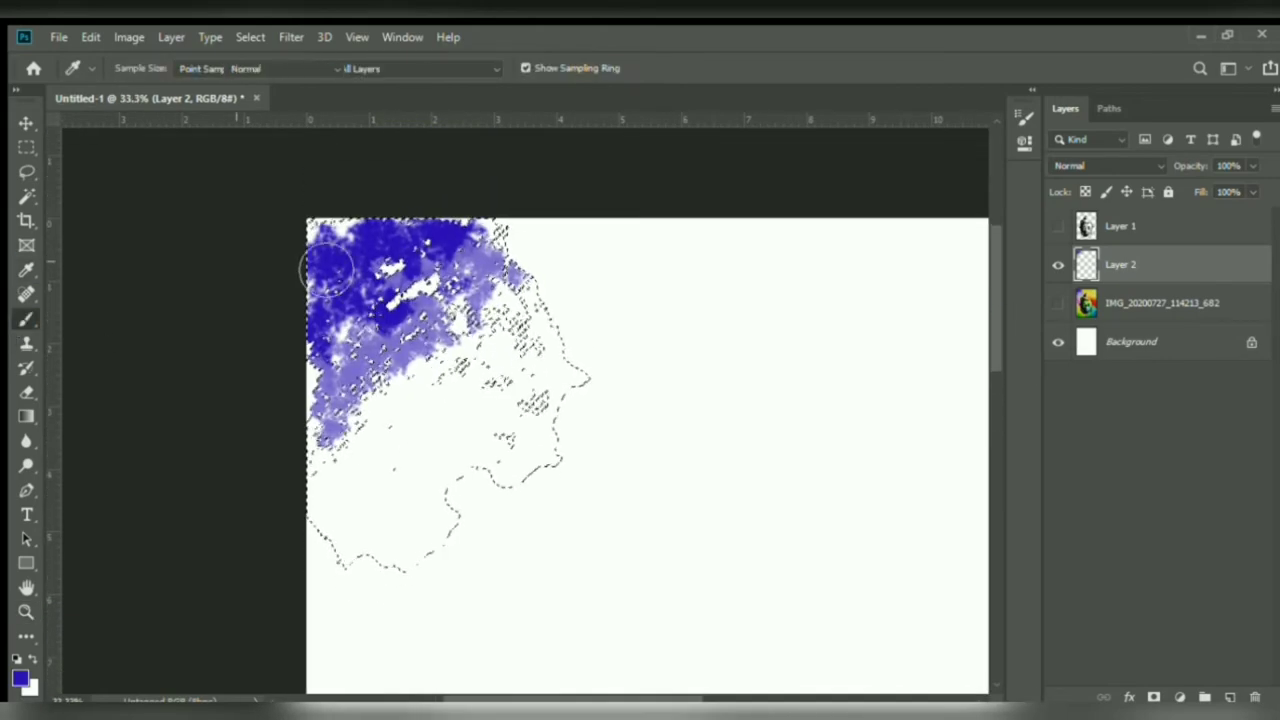
pyautogui.keyDown('alt'); pyautogui.click(395, 345); pyautogui.keyUp('alt')
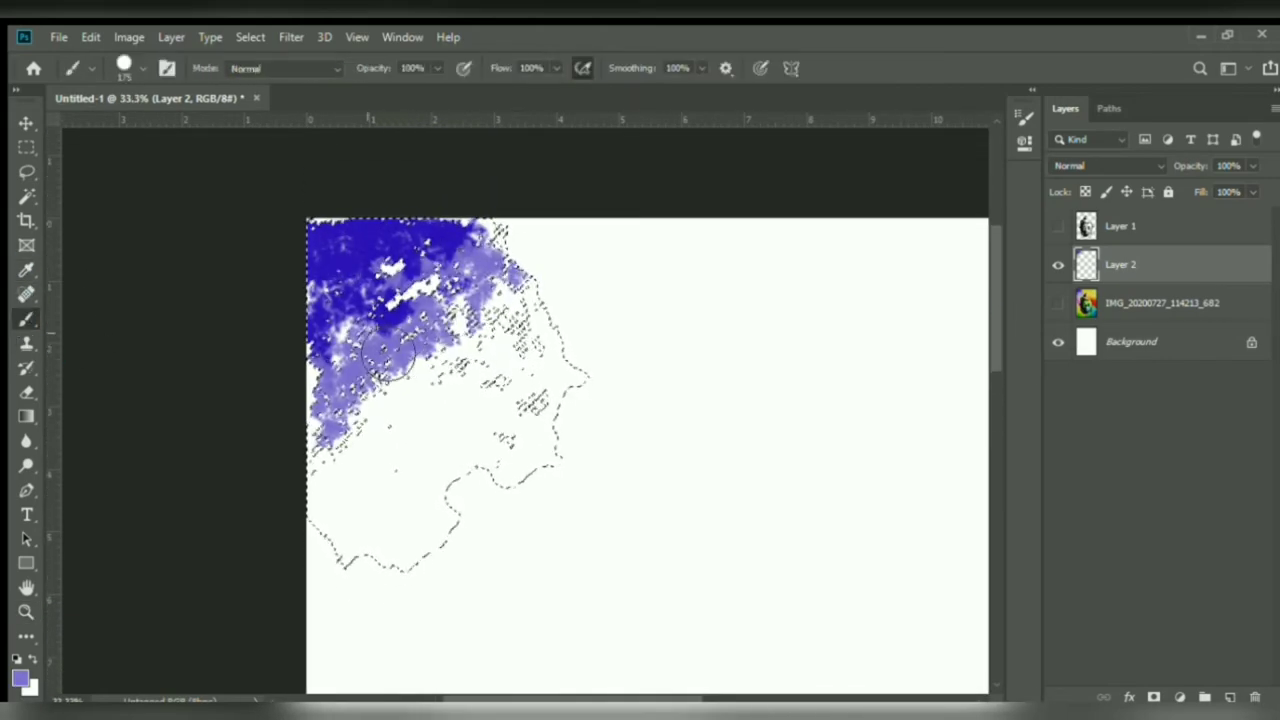
# - Sample the pale lavender from the reference image and paint the lower part of the selected cloud with a 400 px brush
pyautogui.click(1058, 302)
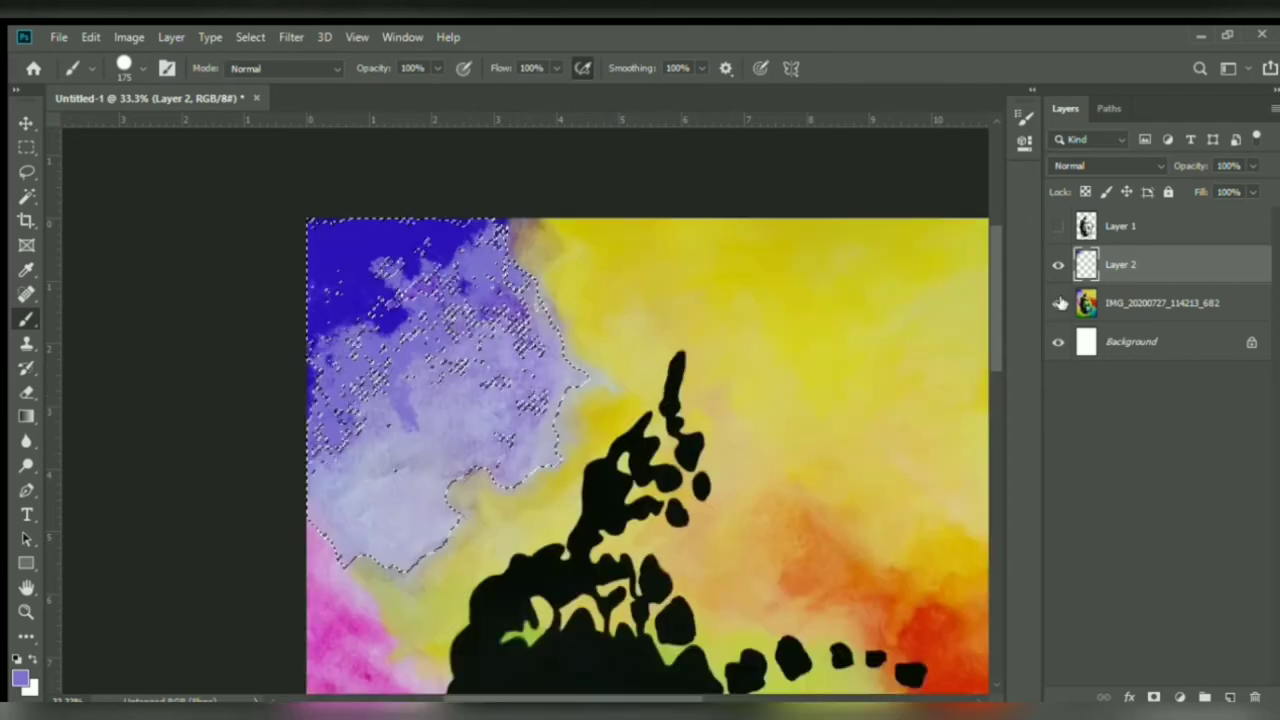
pyautogui.keyDown('alt'); pyautogui.click(374, 463); pyautogui.keyUp('alt')
pyautogui.click(1058, 307)
pyautogui.press(']')
pyautogui.press(']')
pyautogui.press(']')
pyautogui.press(']')
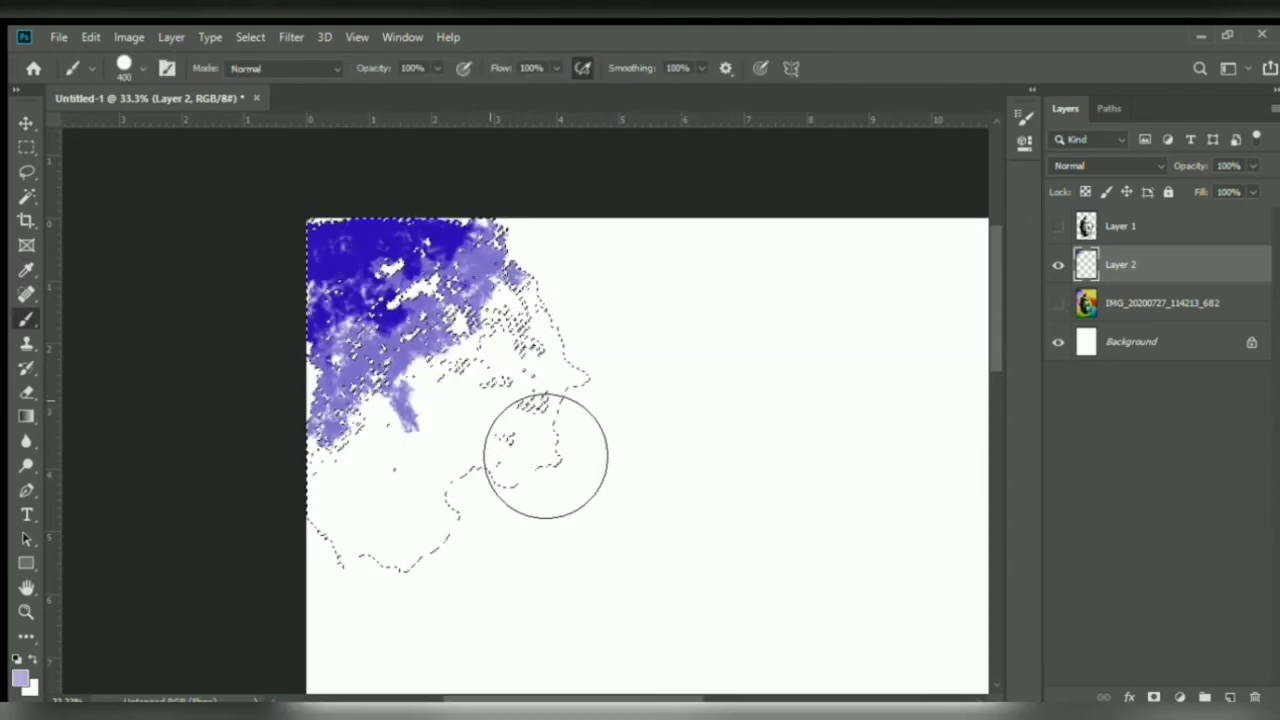
pyautogui.moveTo(546, 454)
pyautogui.mouseDown()
pyautogui.moveTo(586, 349)
pyautogui.moveTo(606, 534)
pyautogui.moveTo(334, 584)
pyautogui.moveTo(560, 383)
pyautogui.moveTo(471, 437)
pyautogui.moveTo(430, 520)
pyautogui.mouseUp()
# - Sample the mid violet and paint it over the transition into the lavender area, then resample the lavender
pyautogui.keyDown('alt'); pyautogui.click(355, 368); pyautogui.keyUp('alt')
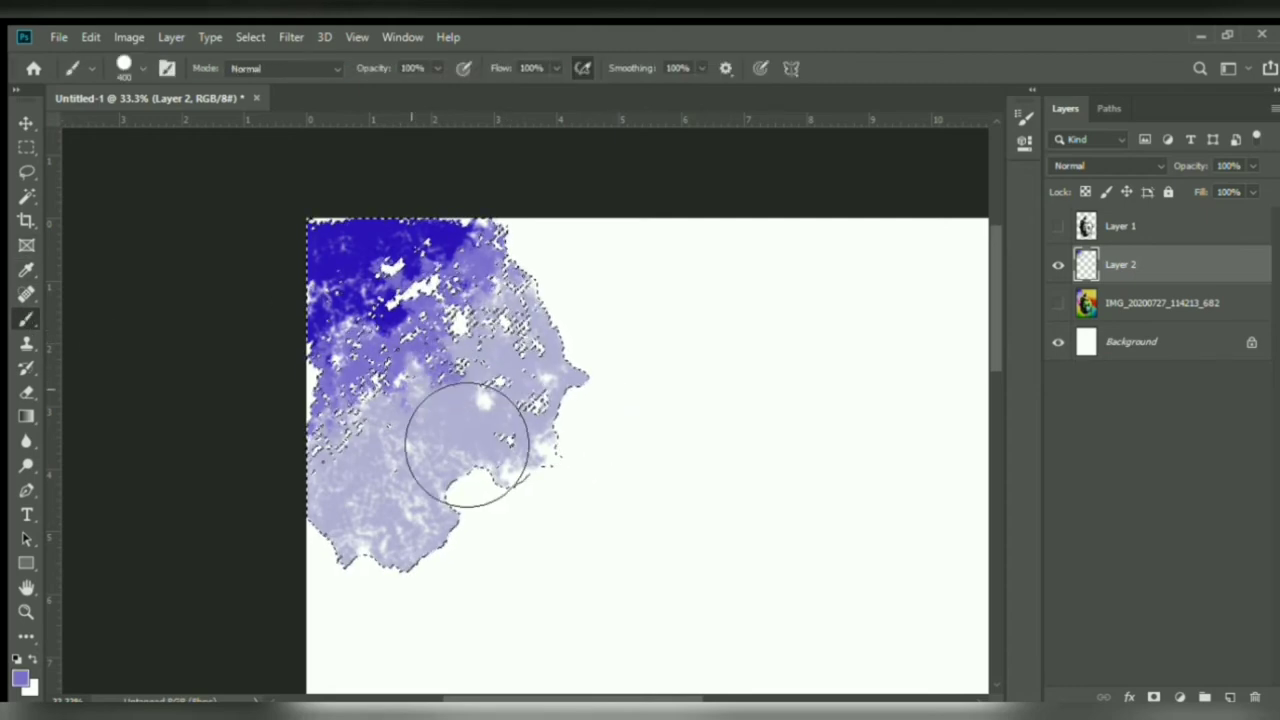
pyautogui.moveTo(430, 340); pyautogui.dragTo(131, 343)
pyautogui.keyDown('alt'); pyautogui.click(483, 417); pyautogui.keyUp('alt')
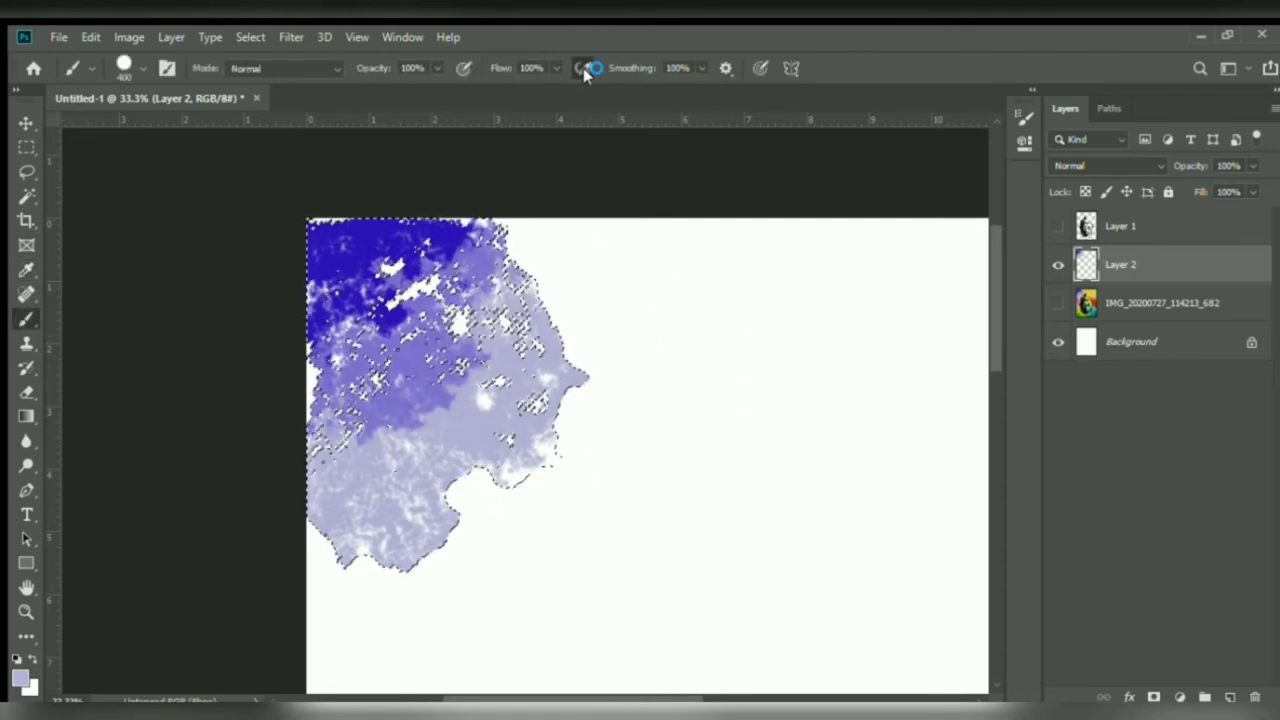
# - Set the brush opacity to 70%, clear the selection and touch up the blue and violet corner with sampled dark blue
pyautogui.click(436, 70)
pyautogui.moveTo(437, 88); pyautogui.dragTo(407, 88)
pyautogui.click(1056, 303)
pyautogui.hotkey('ctrl', 'd')
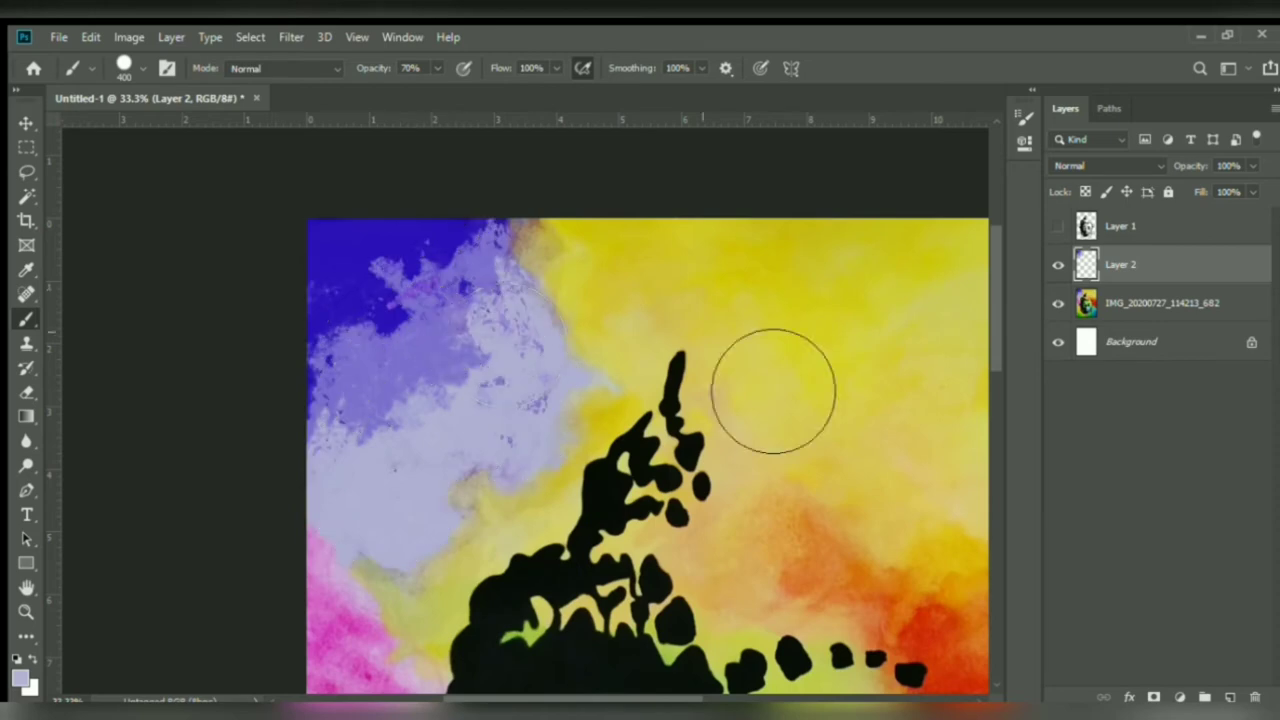
pyautogui.click(1058, 302)
pyautogui.click(26, 266)
pyautogui.click(26, 319)
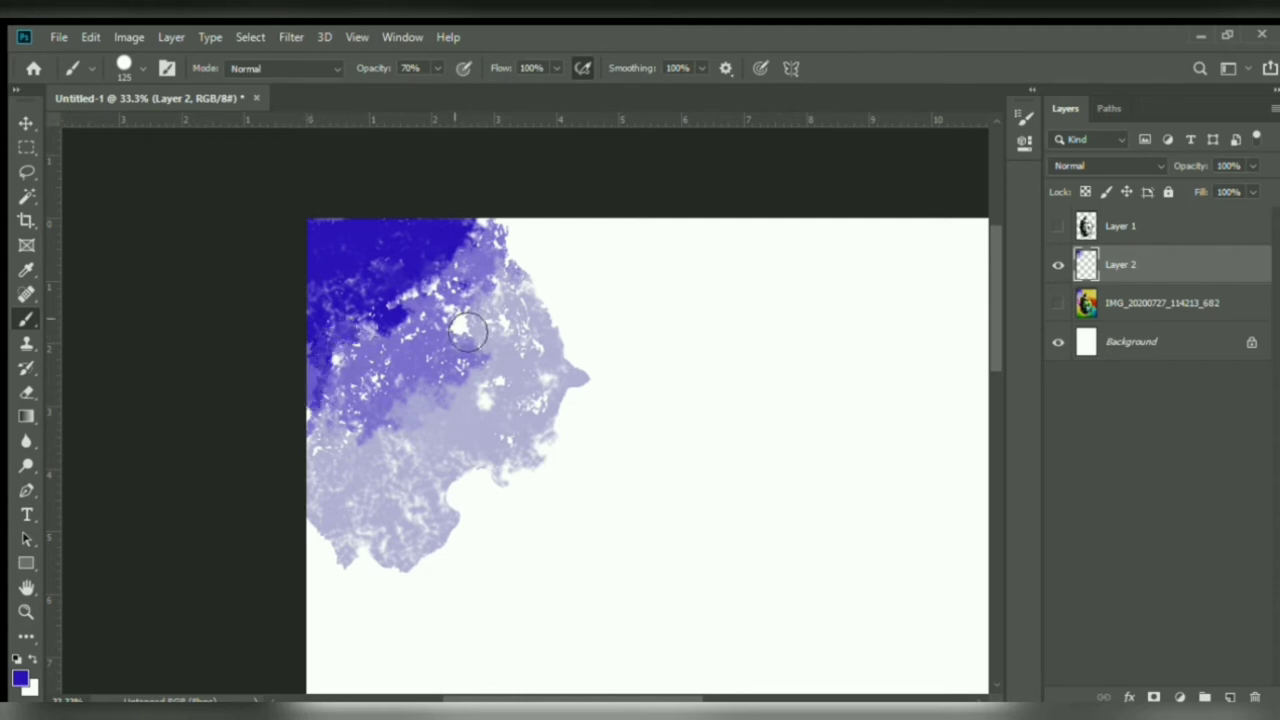
# - Create a new layer, place it directly beneath Layer 2 and name it "base layer"
pyautogui.click(1230, 697)
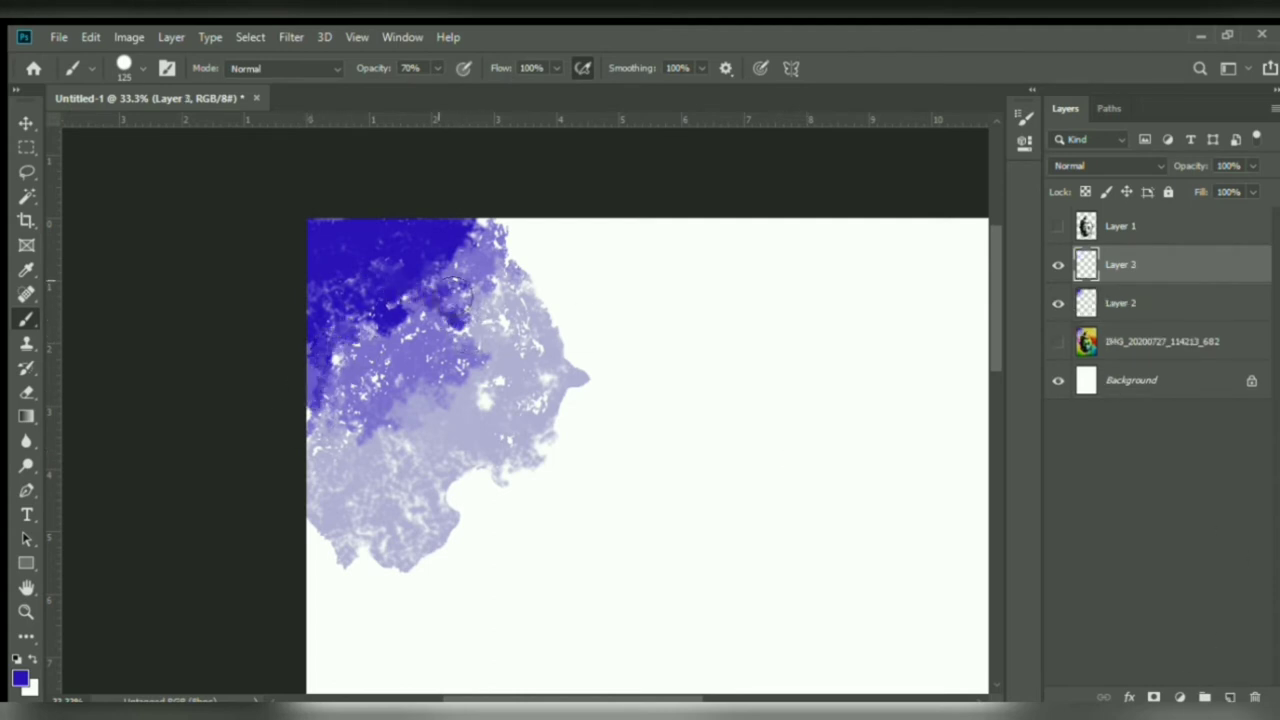
pyautogui.moveTo(1120, 264); pyautogui.dragTo(1129, 320)
pyautogui.doubleClick(1125, 303)
pyautogui.write('base layer')
pyautogui.press('Return')
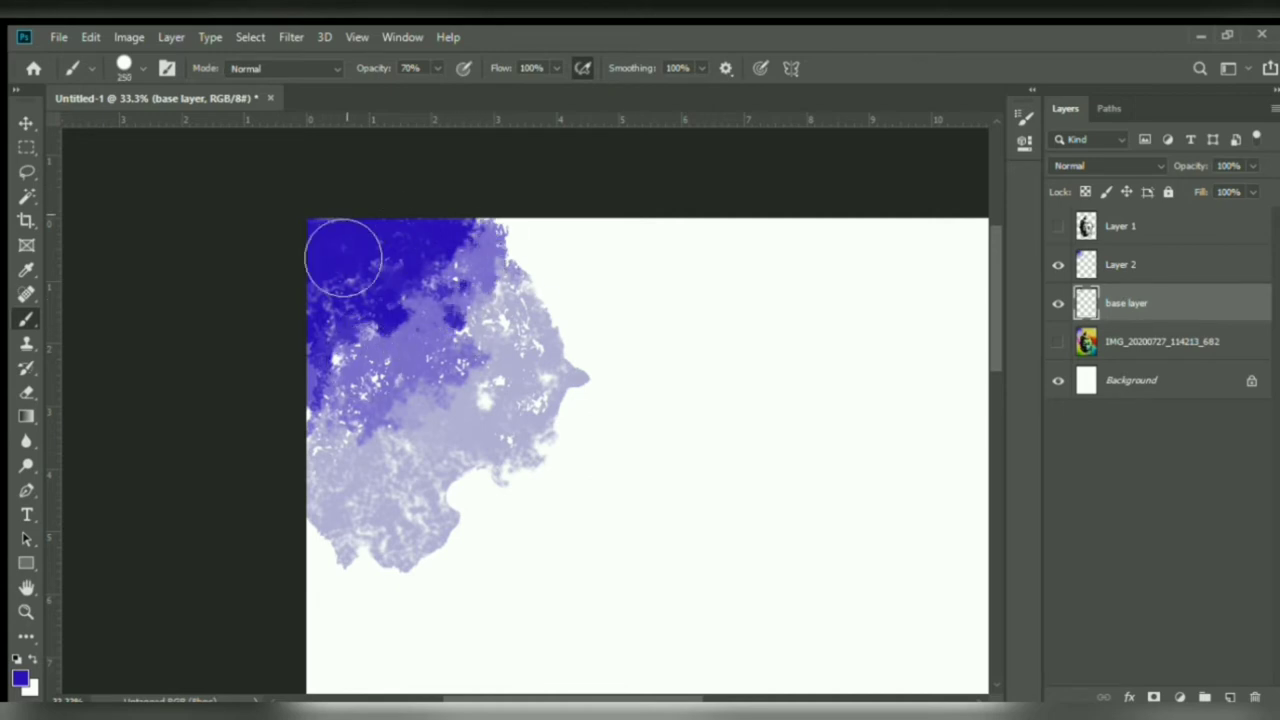
# - Fill the white gaps in the corner cloud on the base layer with dark blue and violet, and check against the reference
pyautogui.moveTo(343, 257)
pyautogui.mouseDown()
pyautogui.moveTo(418, 365)
pyautogui.moveTo(413, 400)
pyautogui.mouseUp()
pyautogui.click(27, 269)
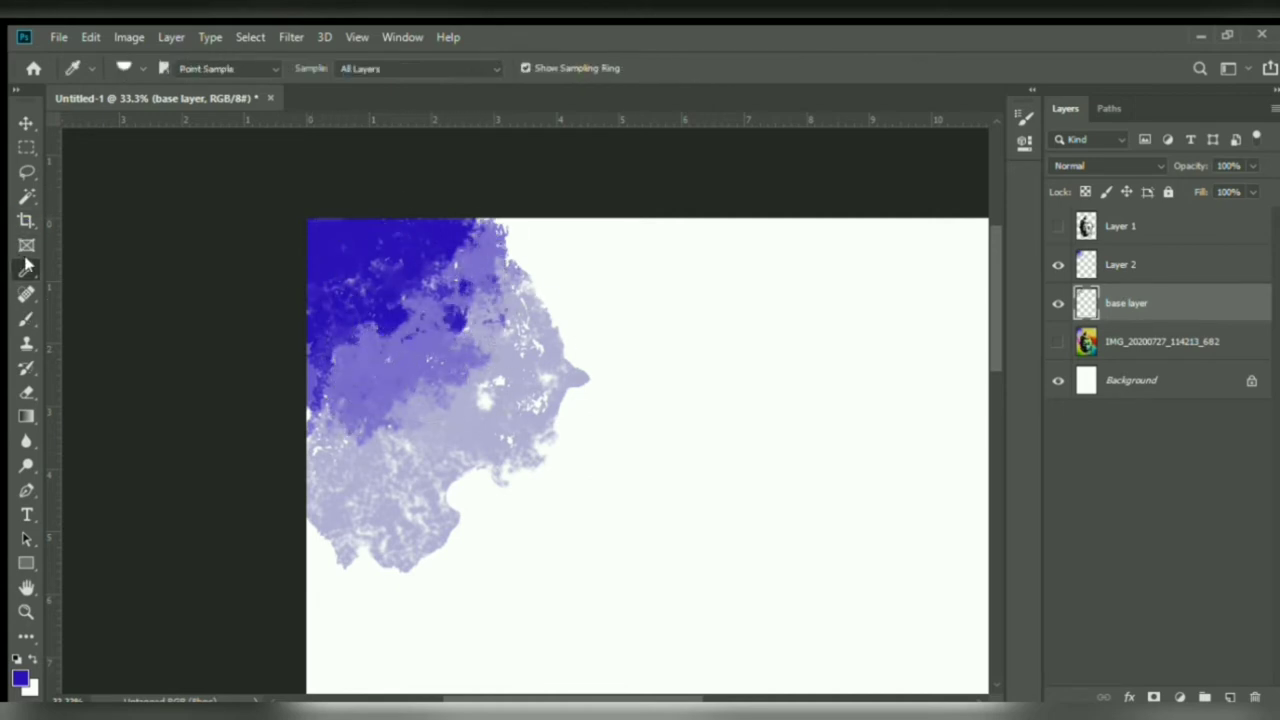
pyautogui.click(375, 344)
pyautogui.click(28, 319)
pyautogui.moveTo(344, 422)
pyautogui.mouseDown()
pyautogui.moveTo(485, 427)
pyautogui.moveTo(491, 322)
pyautogui.moveTo(500, 429)
pyautogui.moveTo(520, 449)
pyautogui.moveTo(446, 466)
pyautogui.mouseUp()
pyautogui.click(1060, 343)
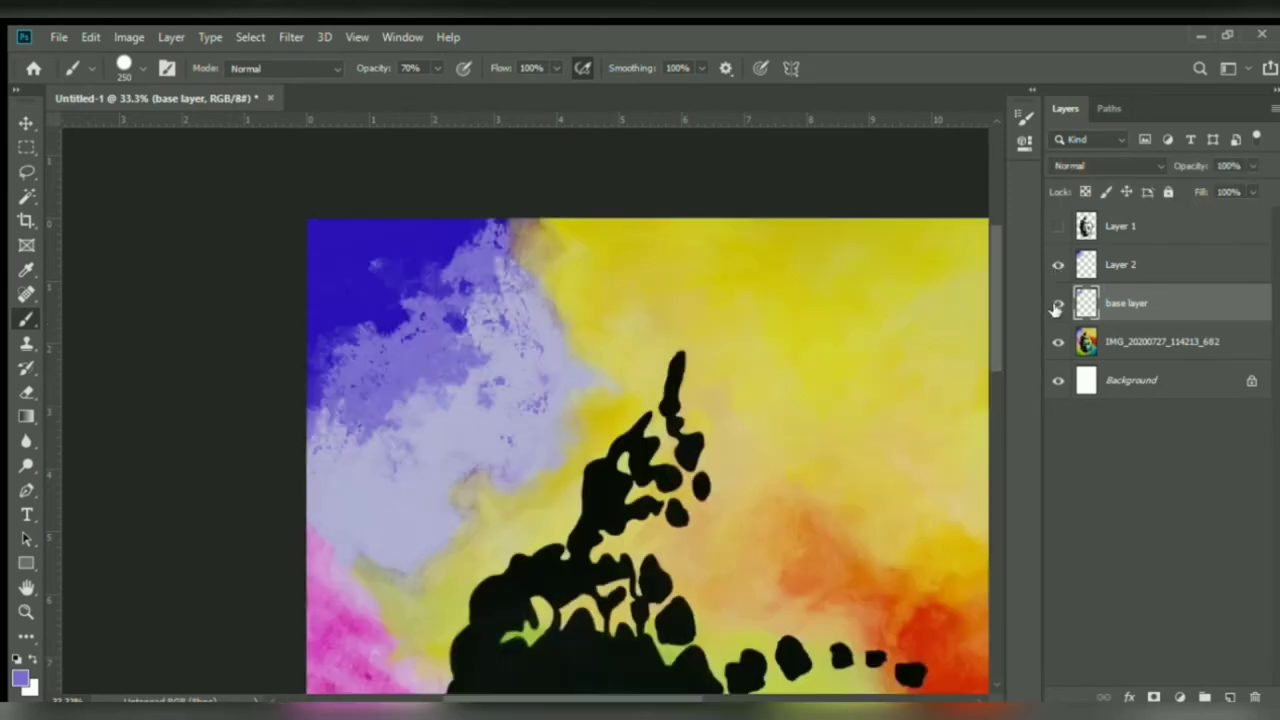
pyautogui.click(1060, 341)
pyautogui.click(1060, 341)
# - Select the bright yellow area along the upper edge of the reference image with the Magic Wand
pyautogui.moveTo(532, 700); pyautogui.dragTo(609, 700)
pyautogui.press('w')
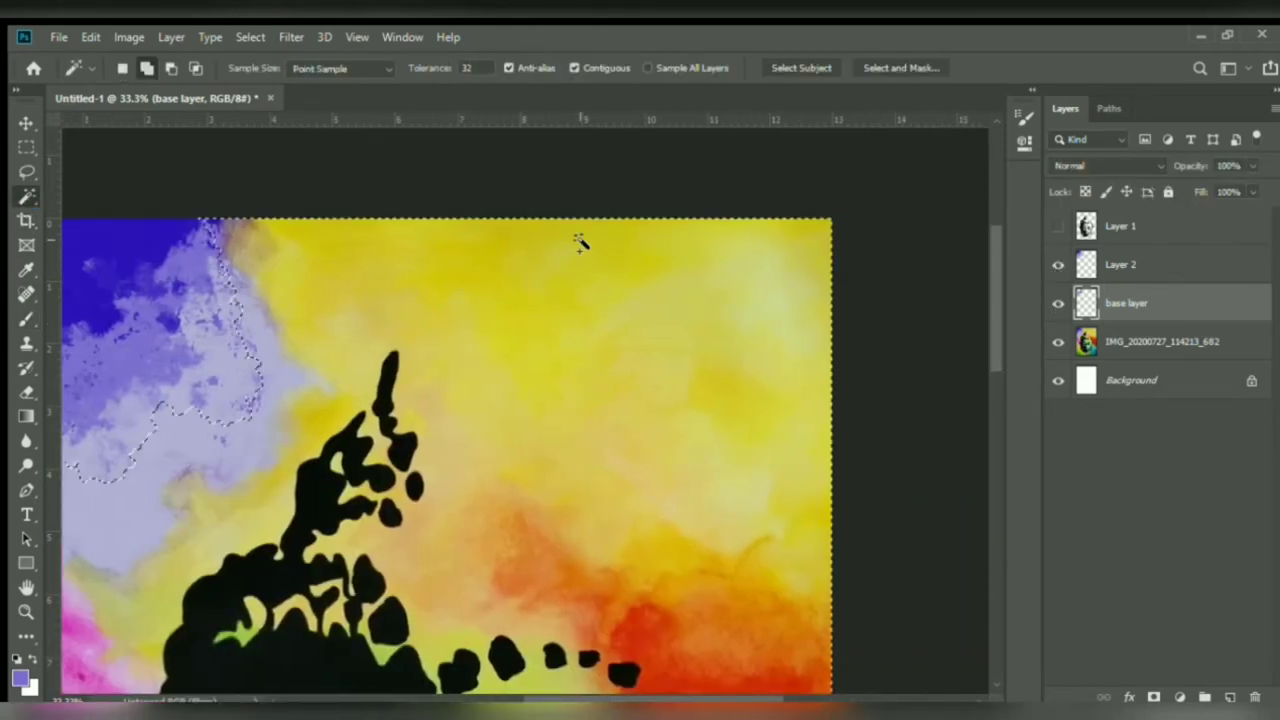
pyautogui.click(665, 298)
# - Sample the bright yellow from the reference and paint the selected upper area on the base layer at 100% opacity
pyautogui.press('i')
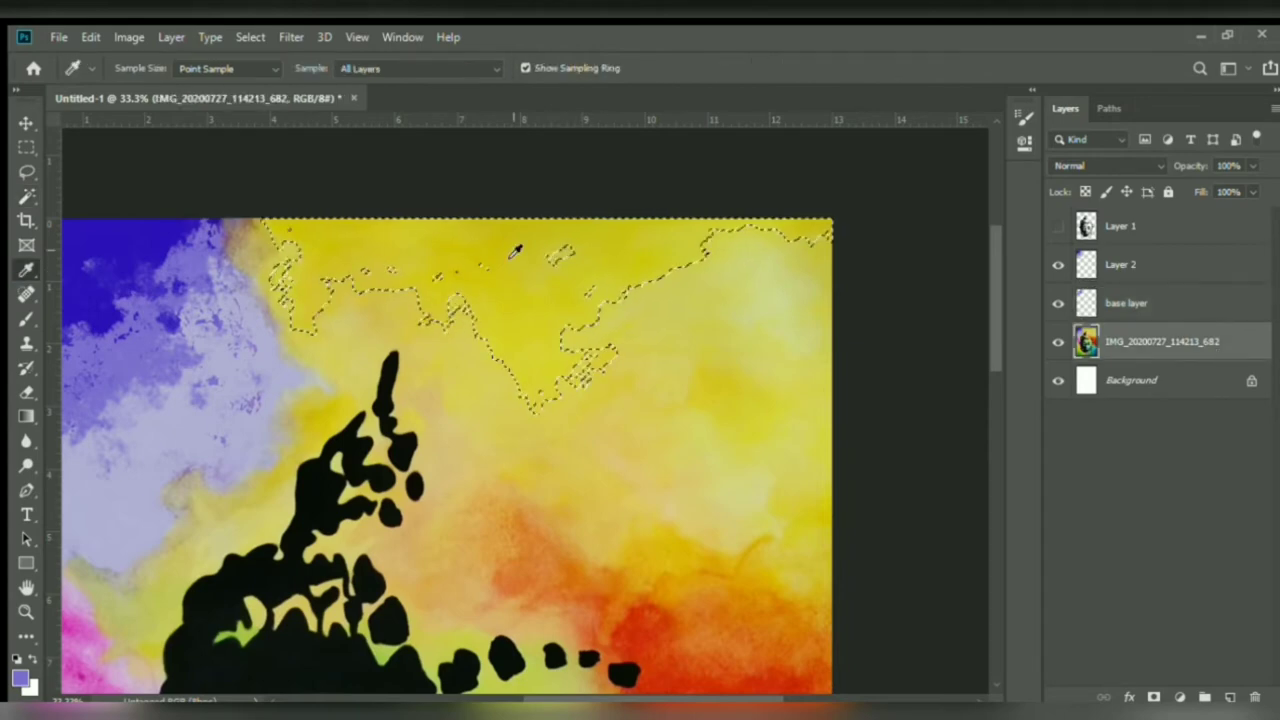
pyautogui.click(715, 246)
pyautogui.click(27, 319)
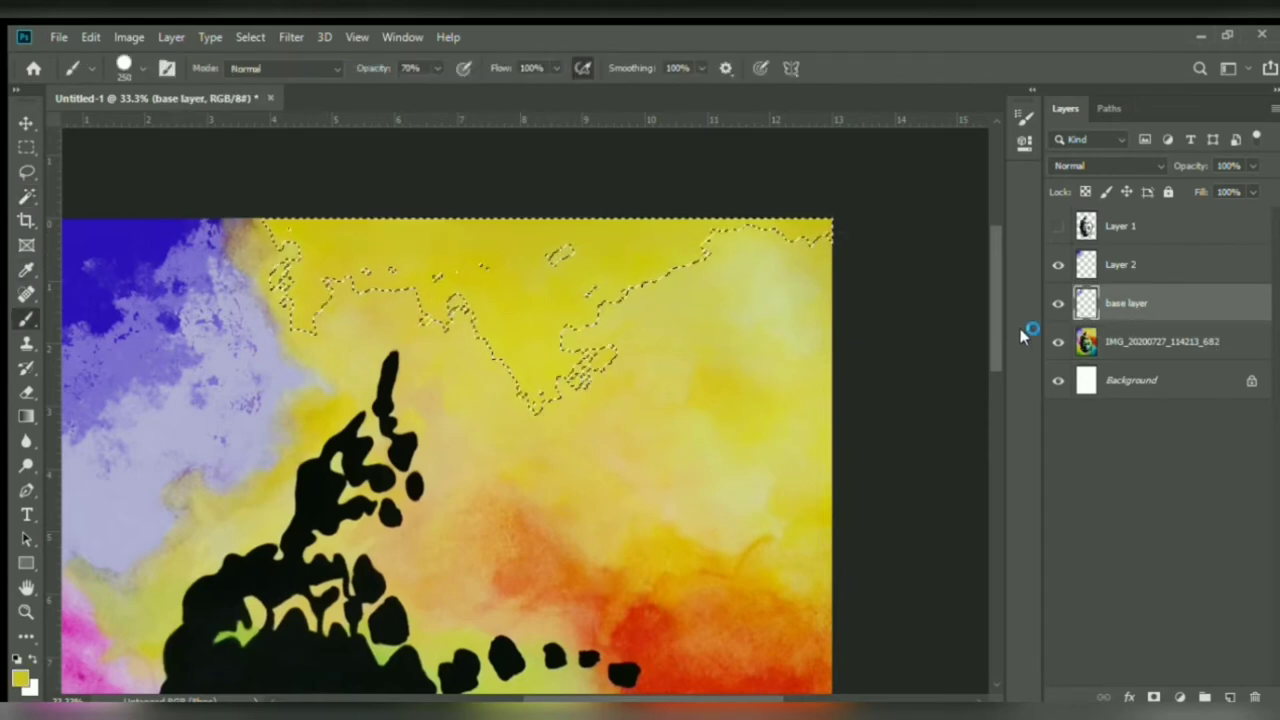
pyautogui.click(1058, 341)
pyautogui.click(1061, 342)
pyautogui.click(27, 270)
pyautogui.click(517, 282)
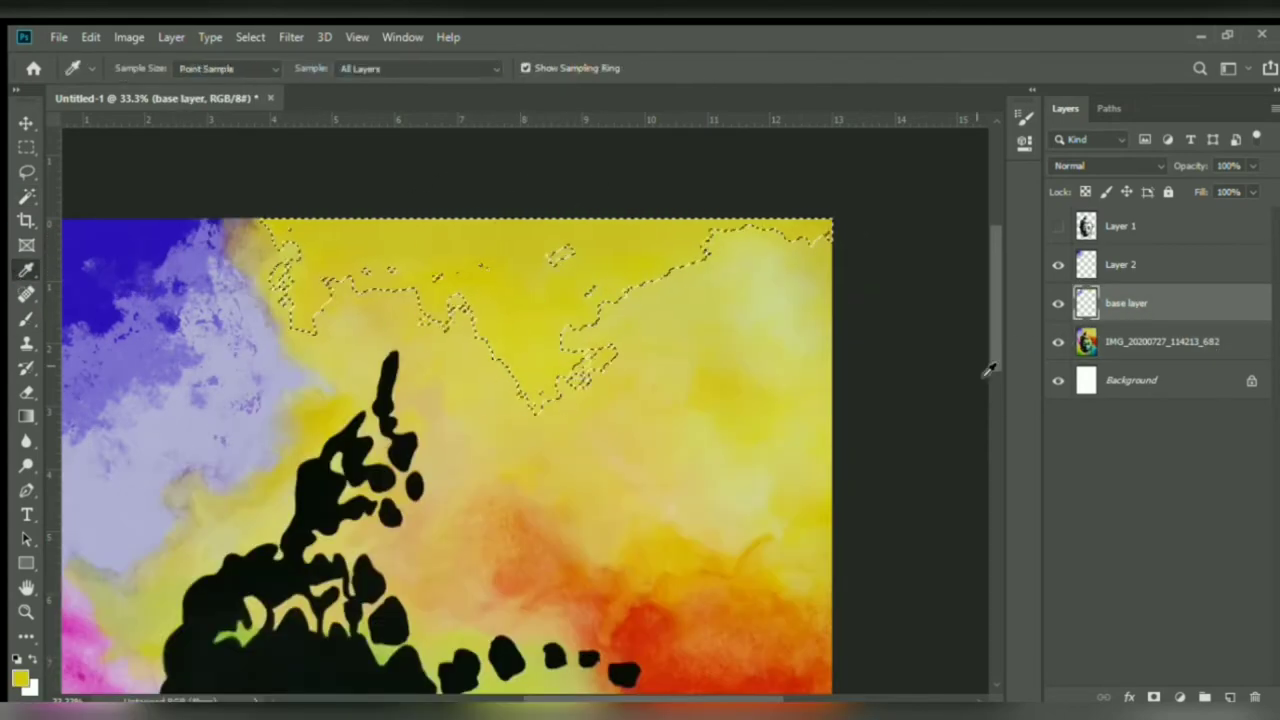
pyautogui.click(1058, 342)
pyautogui.click(27, 319)
pyautogui.moveTo(592, 288); pyautogui.dragTo(364, 300)
pyautogui.moveTo(435, 270)
pyautogui.mouseDown()
pyautogui.moveTo(568, 478)
pyautogui.moveTo(632, 456)
pyautogui.mouseUp()
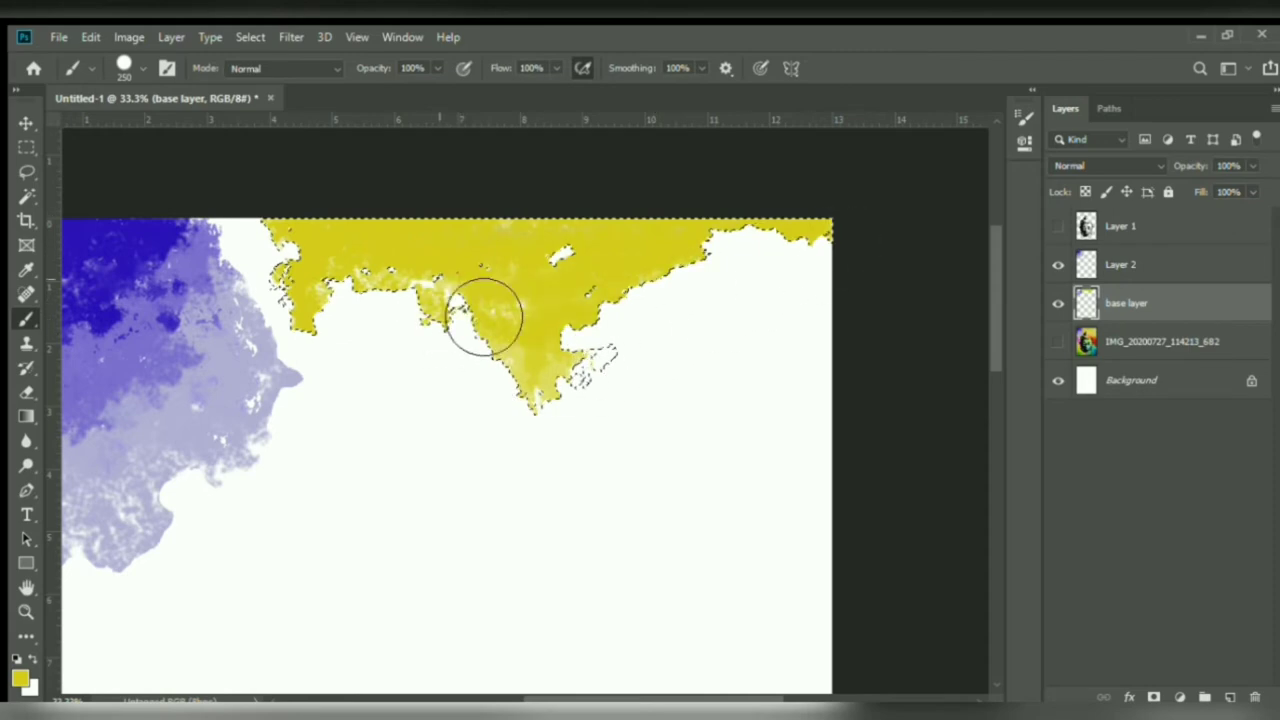
# - Select the paler yellow area around the bright yellow on the reference image layer with the Magic Wand
pyautogui.click(1058, 342)
pyautogui.click(1121, 267)
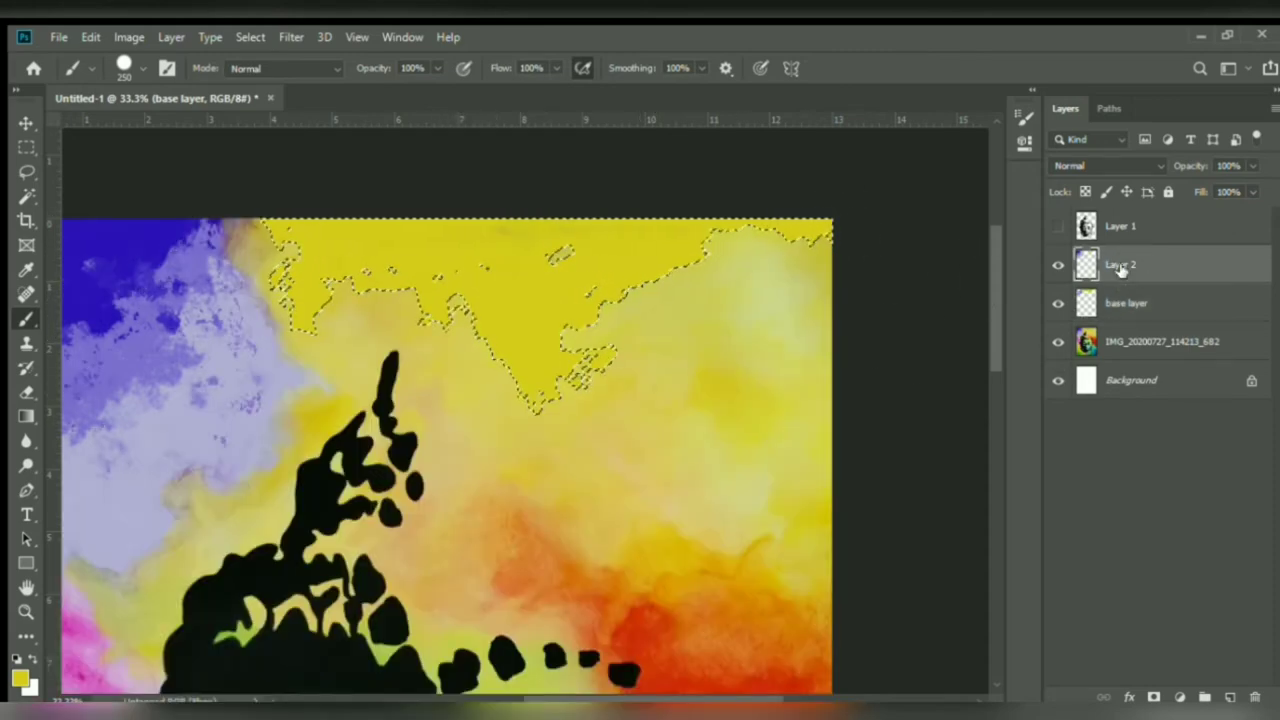
pyautogui.click(1129, 343)
pyautogui.click(27, 197)
pyautogui.click(768, 287)
pyautogui.click(694, 351)
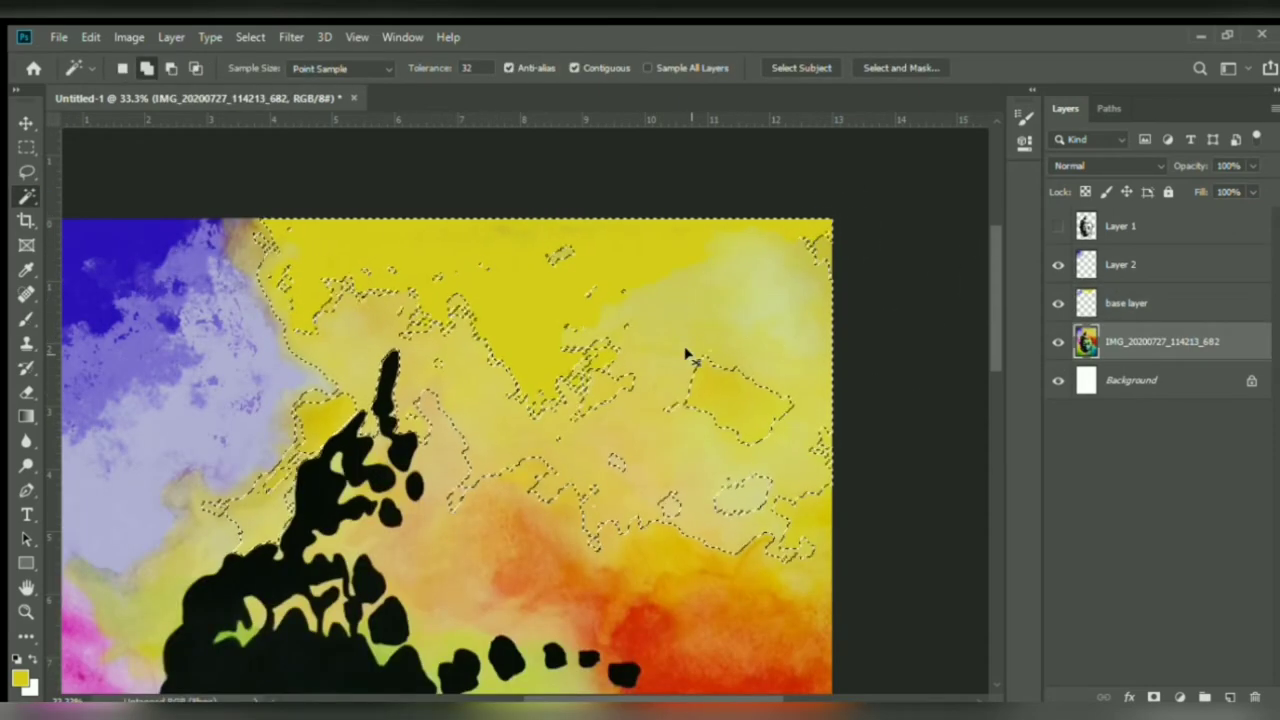
pyautogui.hotkey('ctrl', 'd')
pyautogui.click(648, 440)
# - Sample the pale yellow from the reference and start painting the selection on Layer 2 along the canvas's right edge
pyautogui.click(1128, 262)
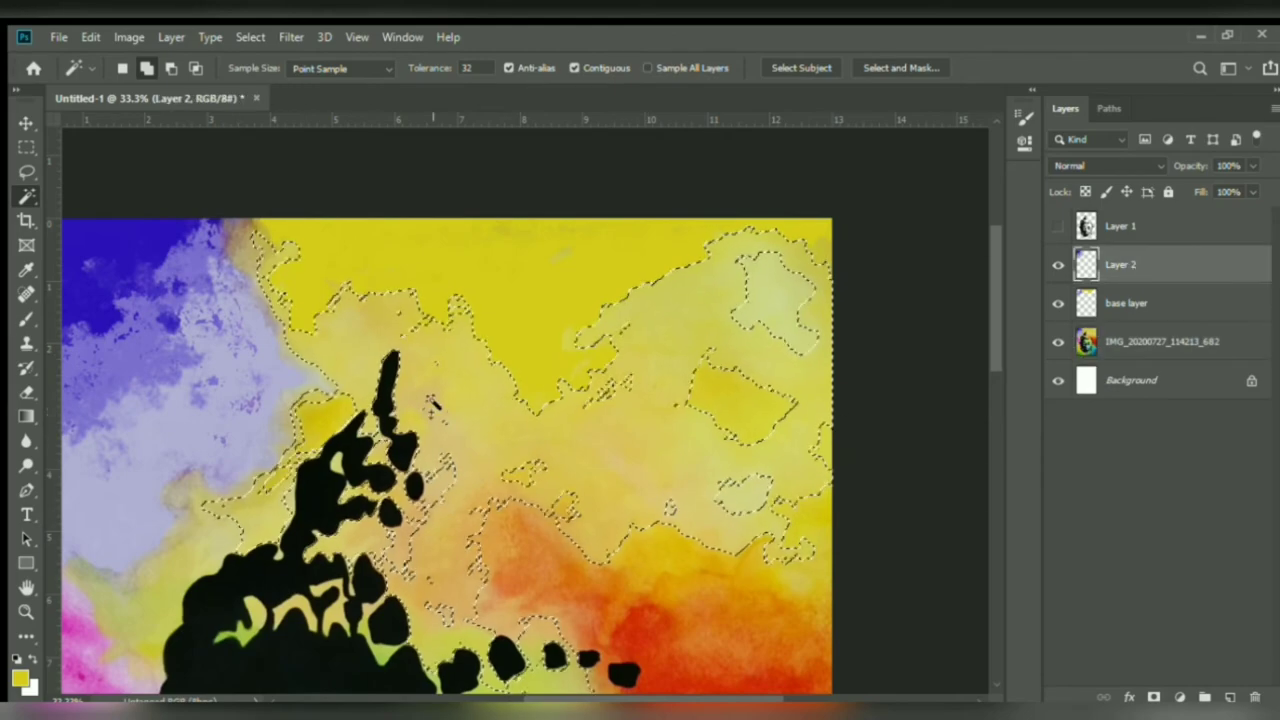
pyautogui.press('i')
pyautogui.click(651, 434)
pyautogui.moveTo(390, 322); pyautogui.dragTo(662, 333)
pyautogui.click(27, 319)
pyautogui.click(1058, 342)
pyautogui.moveTo(810, 480)
pyautogui.mouseDown()
pyautogui.moveTo(843, 271)
pyautogui.moveTo(800, 440)
pyautogui.mouseUp()
# - Enlarge the brush to 600 px and paint the rest of the selected pale yellow area on Layer 2
pyautogui.press(']')
pyautogui.press(']')
pyautogui.press(']')
pyautogui.press(']')
pyautogui.press(']')
pyautogui.press(']')
pyautogui.press(']')
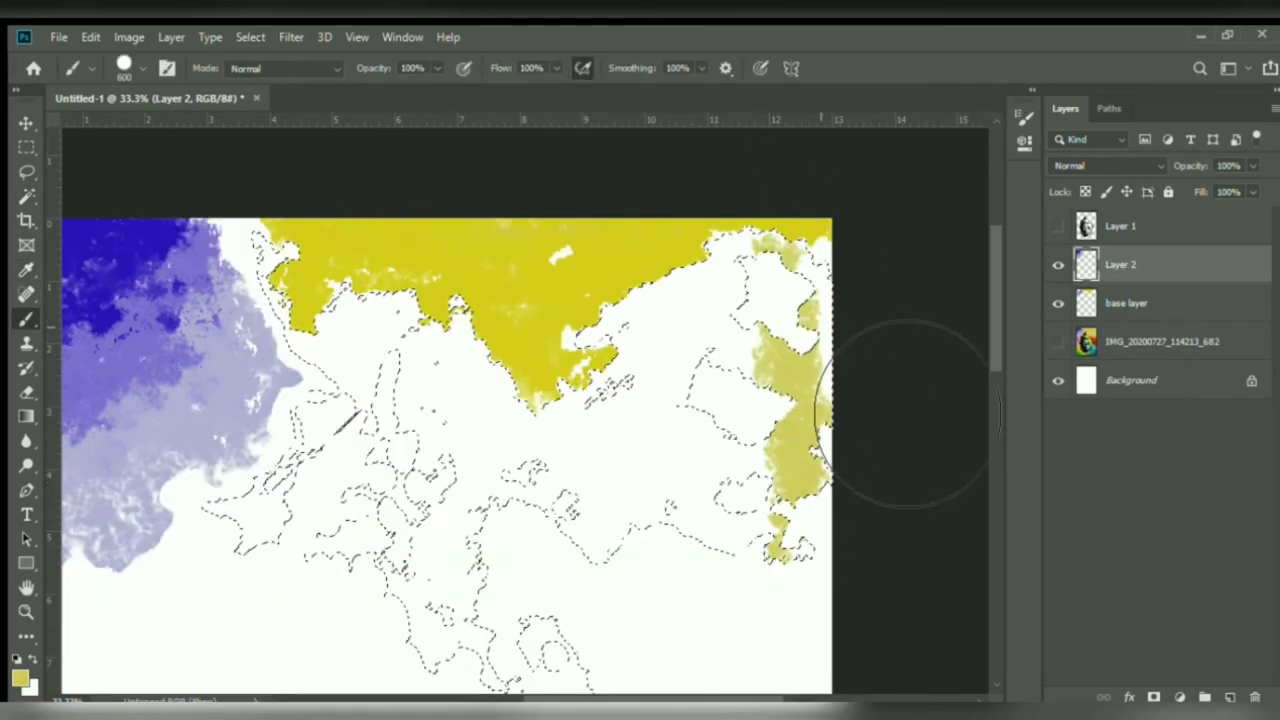
pyautogui.moveTo(906, 414)
pyautogui.mouseDown()
pyautogui.moveTo(874, 317)
pyautogui.moveTo(770, 380)
pyautogui.mouseUp()
pyautogui.click(27, 612)
pyautogui.click(281, 514)
pyautogui.click(27, 319)
pyautogui.moveTo(682, 200)
pyautogui.mouseDown()
pyautogui.moveTo(734, 197)
pyautogui.moveTo(580, 251)
pyautogui.moveTo(540, 228)
pyautogui.mouseUp()
pyautogui.moveTo(669, 333)
pyautogui.mouseDown()
pyautogui.moveTo(430, 232)
pyautogui.moveTo(544, 293)
pyautogui.moveTo(640, 408)
pyautogui.moveTo(571, 309)
pyautogui.mouseUp()
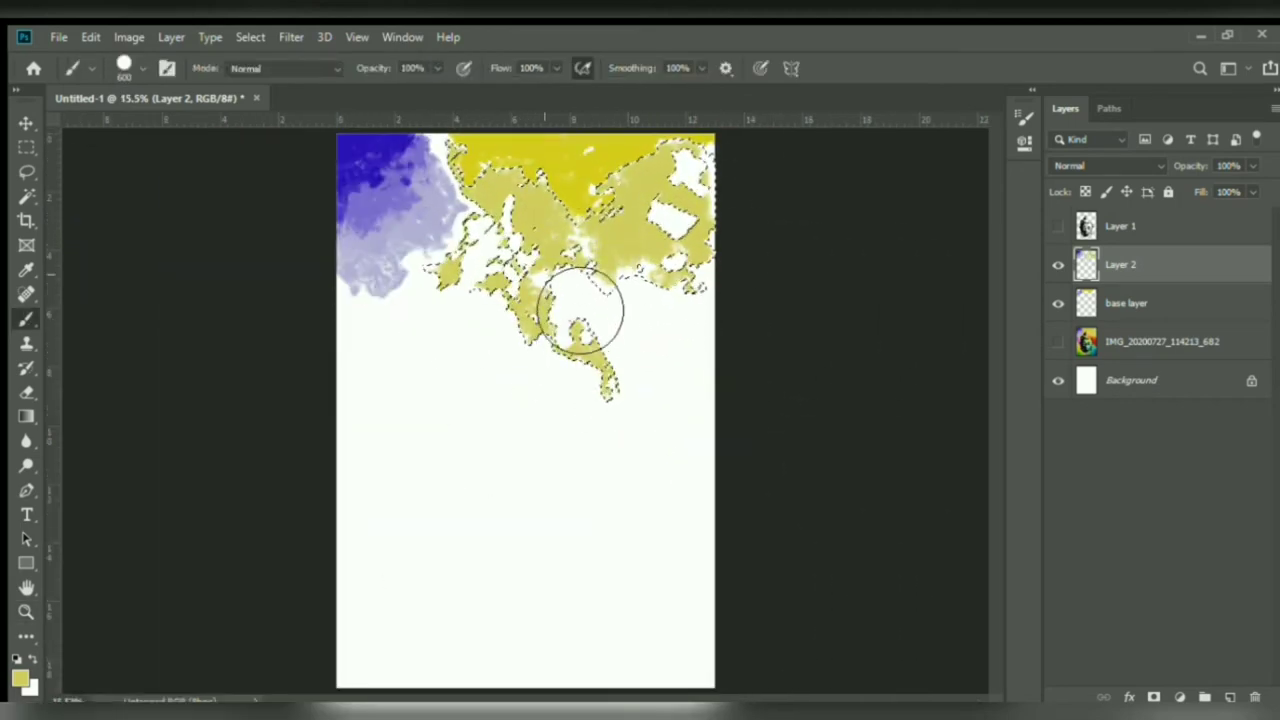
# - Sample the brighter yellow, add accents over the lower parts of the pale yellow area, and clear the selection
pyautogui.press('i')
pyautogui.click(27, 319)
pyautogui.moveTo(606, 249)
pyautogui.mouseDown()
pyautogui.moveTo(503, 274)
pyautogui.moveTo(603, 385)
pyautogui.mouseUp()
pyautogui.click(1058, 341)
pyautogui.hotkey('ctrl', 'd')
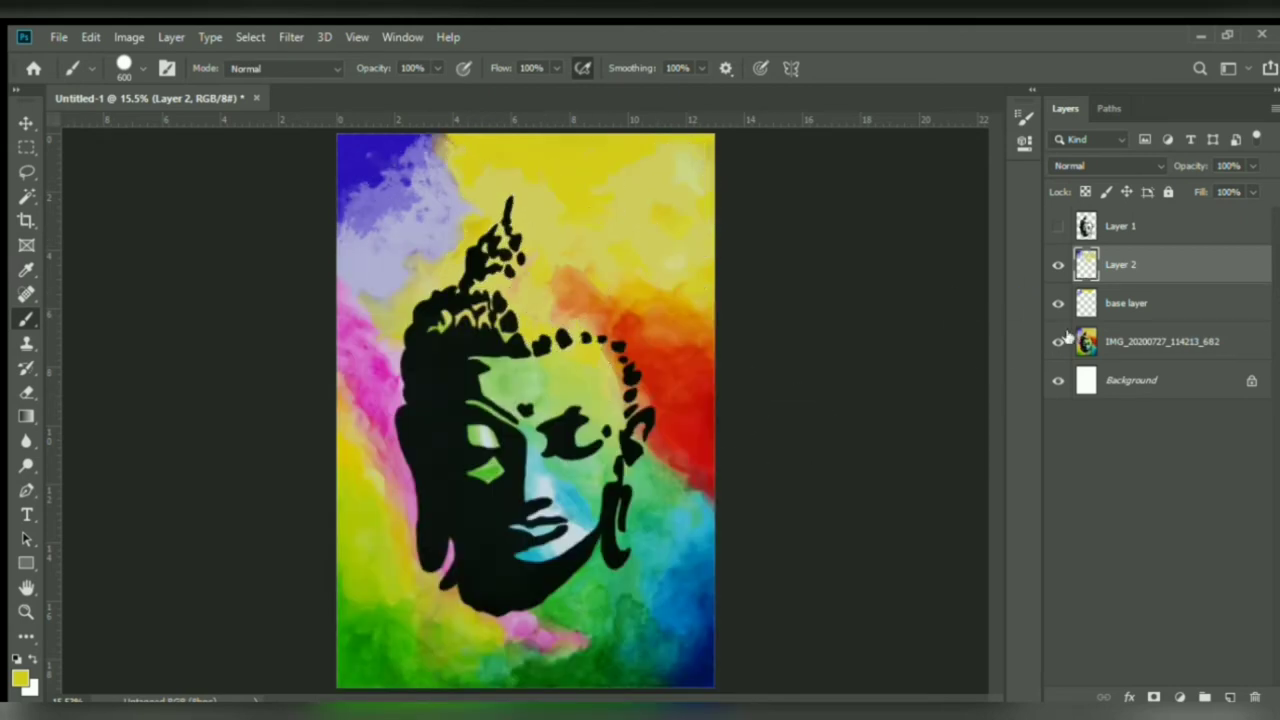
# - Compare with the reference image and fill the white gaps near the top-right corner with yellow using a 250 px brush
pyautogui.click(1058, 341)
pyautogui.click(1058, 341)
pyautogui.click(1058, 341)
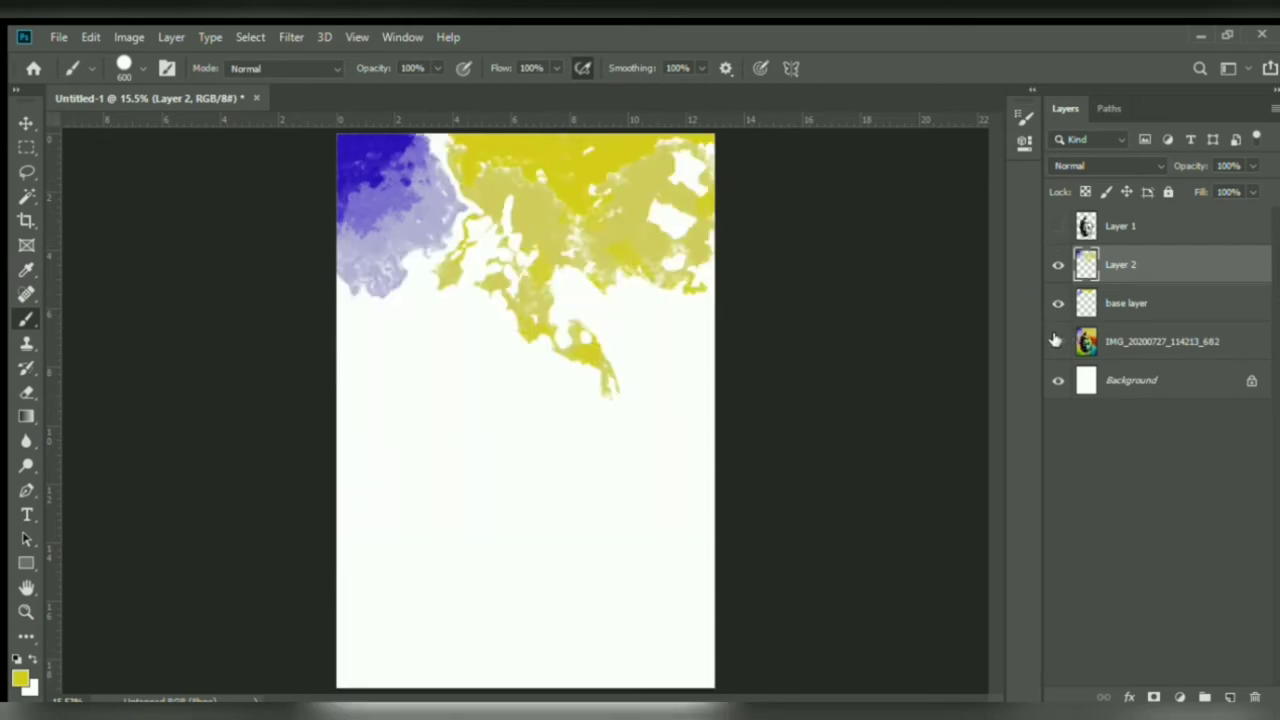
pyautogui.click(1058, 341)
pyautogui.click(1058, 341)
pyautogui.click(25, 272)
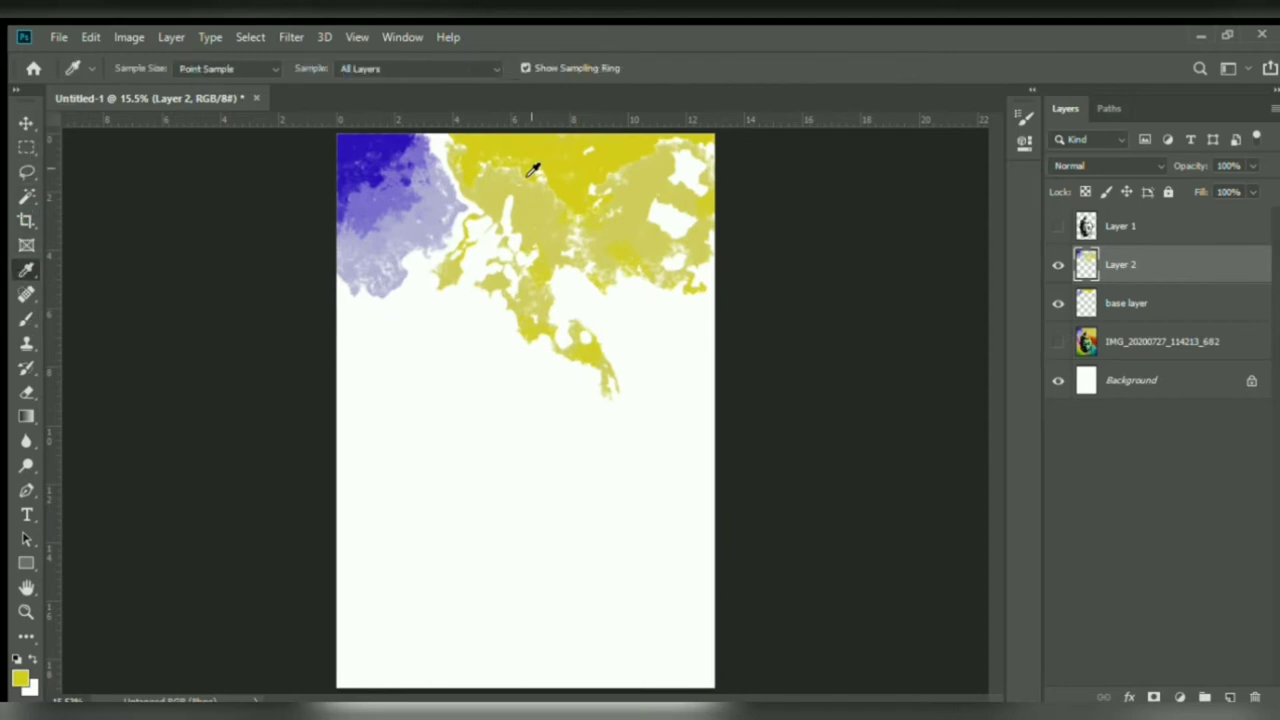
pyautogui.click(18, 680)
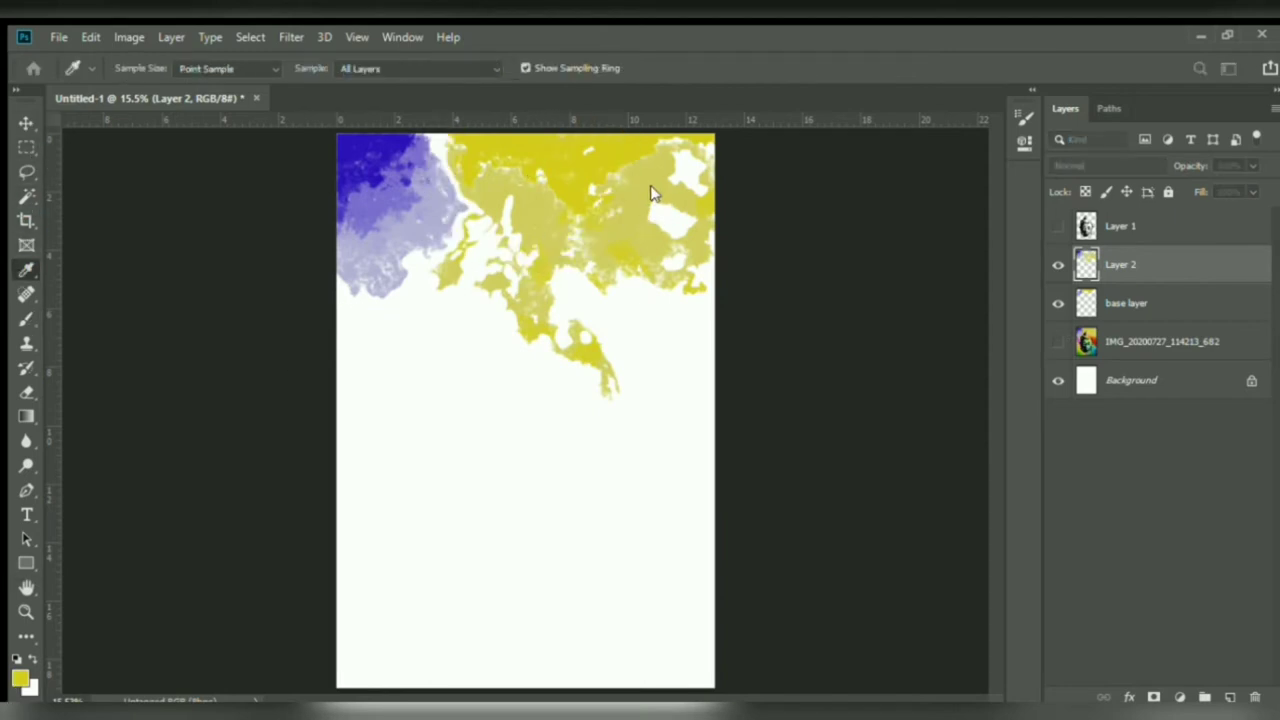
pyautogui.click(26, 318)
pyautogui.moveTo(708, 251)
pyautogui.mouseDown()
pyautogui.moveTo(723, 209)
pyautogui.moveTo(690, 165)
pyautogui.mouseUp()
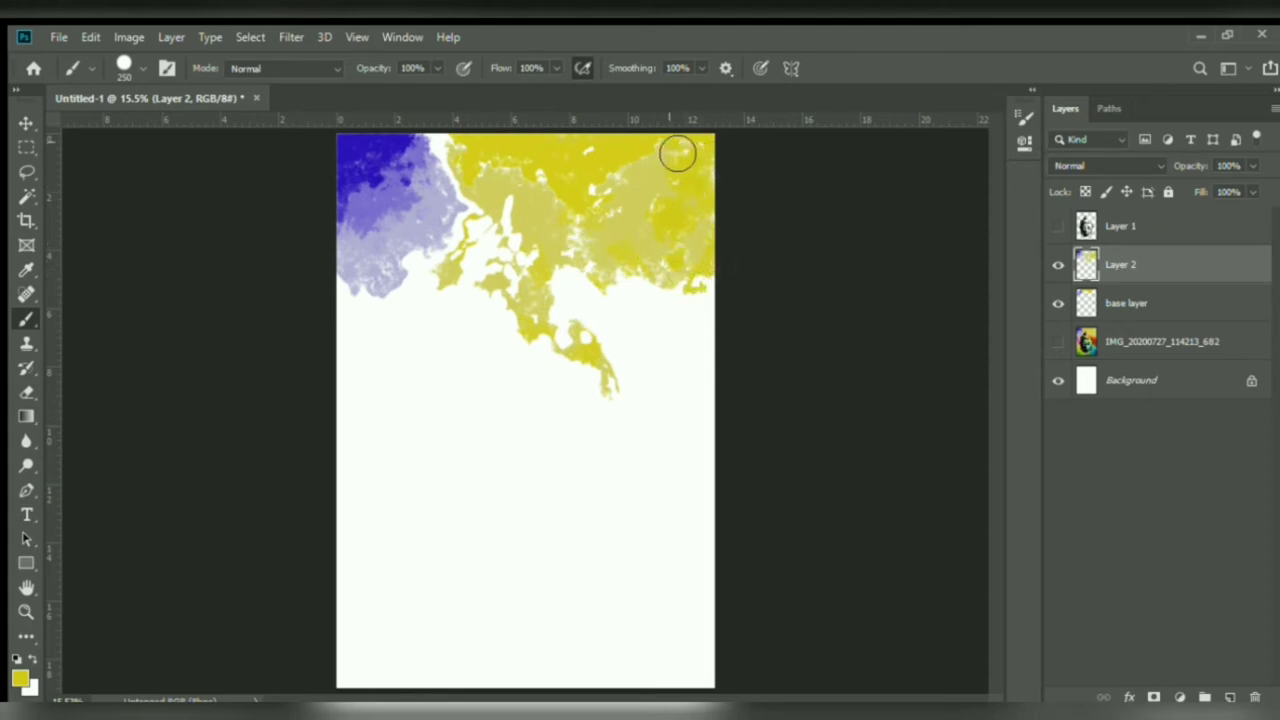
# - Fill the white gaps in the yellow area on the base layer, finishing with the brush at 400 px
pyautogui.hotkey('alt', '[')
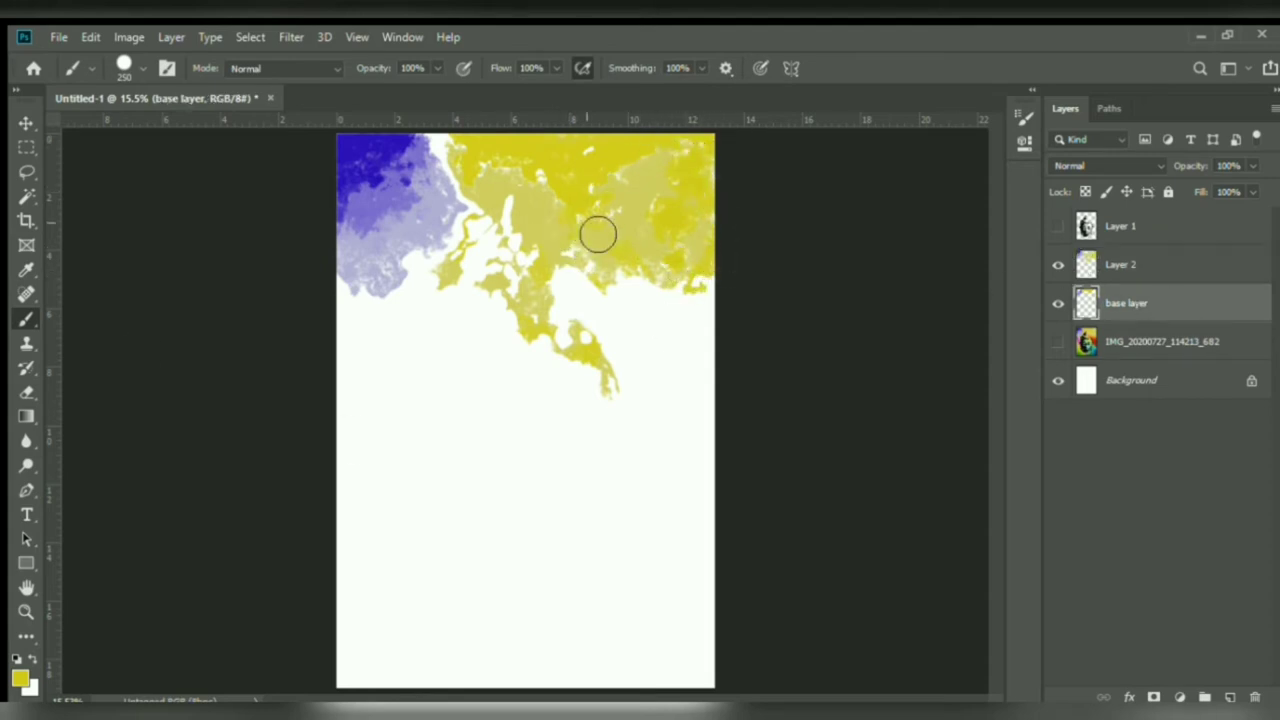
pyautogui.press(']')
pyautogui.press(']')
pyautogui.press(']')
pyautogui.press(']')
pyautogui.moveTo(709, 186)
pyautogui.mouseDown()
pyautogui.moveTo(680, 273)
pyautogui.moveTo(743, 283)
pyautogui.moveTo(485, 231)
pyautogui.moveTo(770, 262)
pyautogui.mouseUp()
pyautogui.press('[')
pyautogui.press('[')
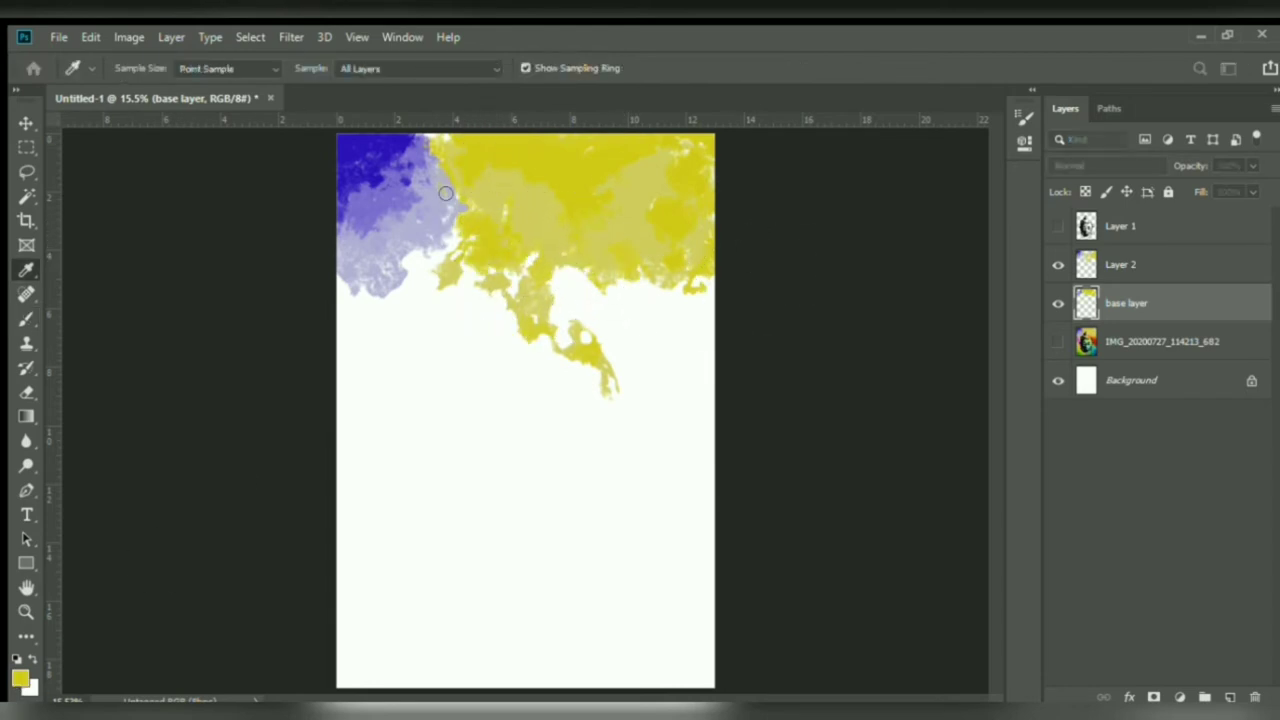
# - Paint the selected red area at the right edge and the orange area above it on the base layer
pyautogui.hotkey('alt', ']')
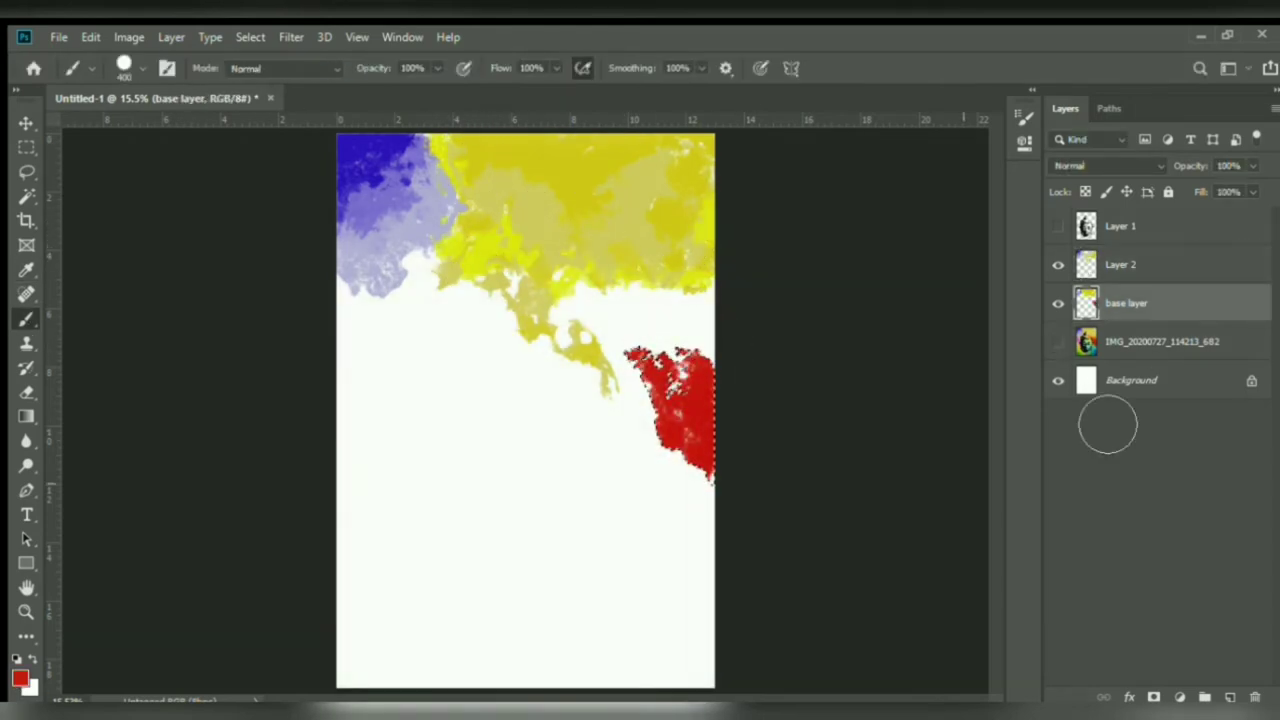
pyautogui.hotkey('alt', '[')
pyautogui.hotkey('alt', ']')
pyautogui.moveTo(754, 386)
pyautogui.mouseDown()
pyautogui.moveTo(590, 310)
pyautogui.moveTo(791, 371)
pyautogui.mouseUp()
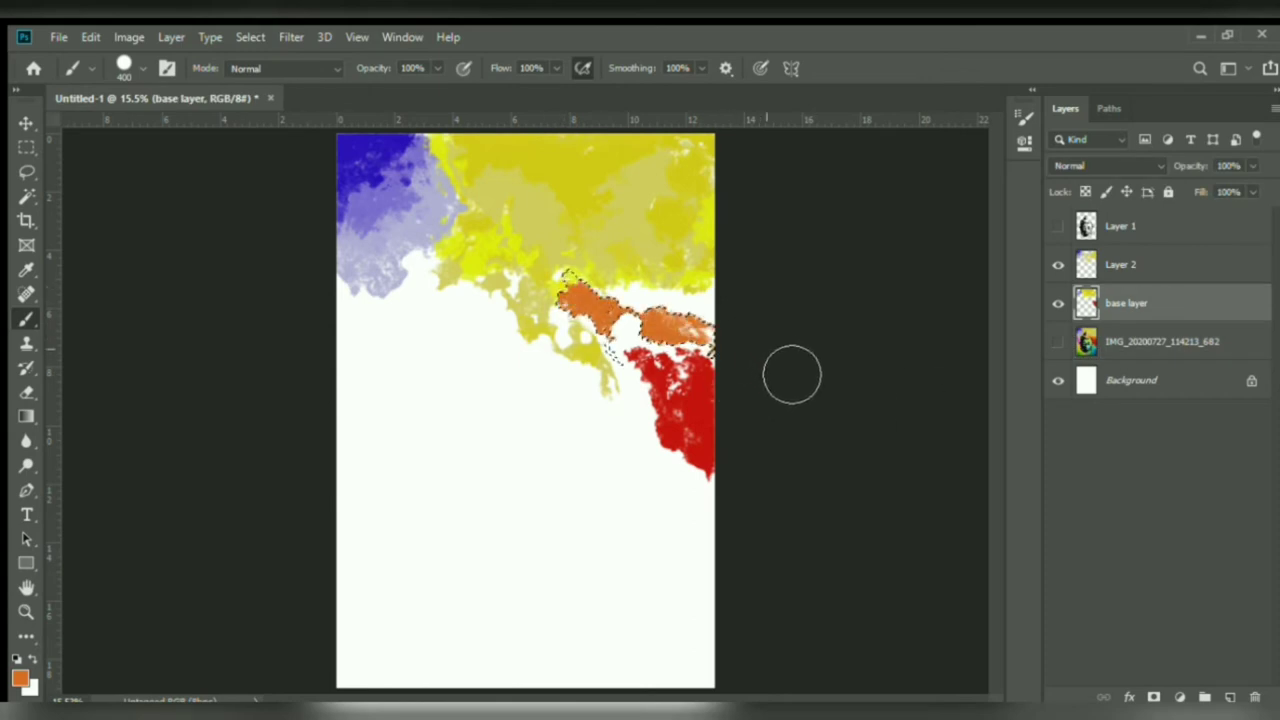
# - Select the red region of the reference image by colour, hide the reference, and get ready to paint with the brush
pyautogui.hotkey('alt', ']')
pyautogui.click(1058, 341)
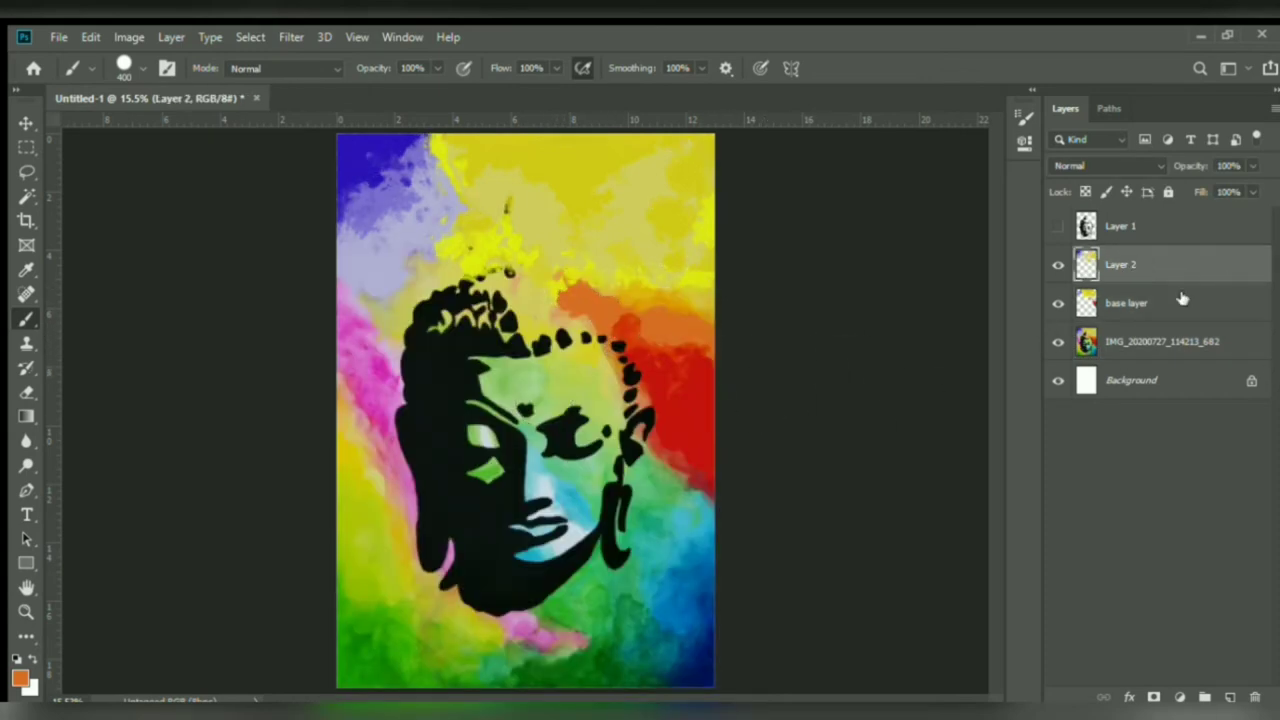
pyautogui.click(1058, 341)
pyautogui.click(1058, 341)
pyautogui.click(1130, 342)
pyautogui.click(26, 197)
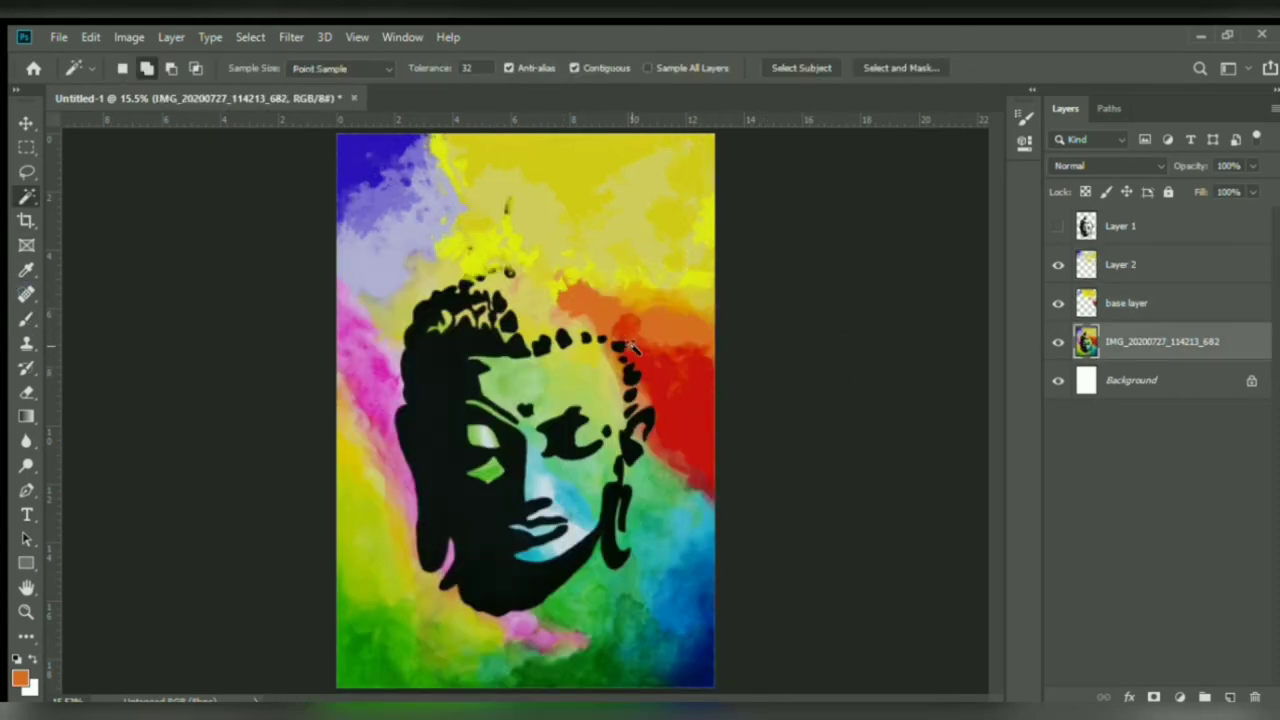
pyautogui.click(676, 382)
pyautogui.click(1058, 342)
pyautogui.click(27, 316)
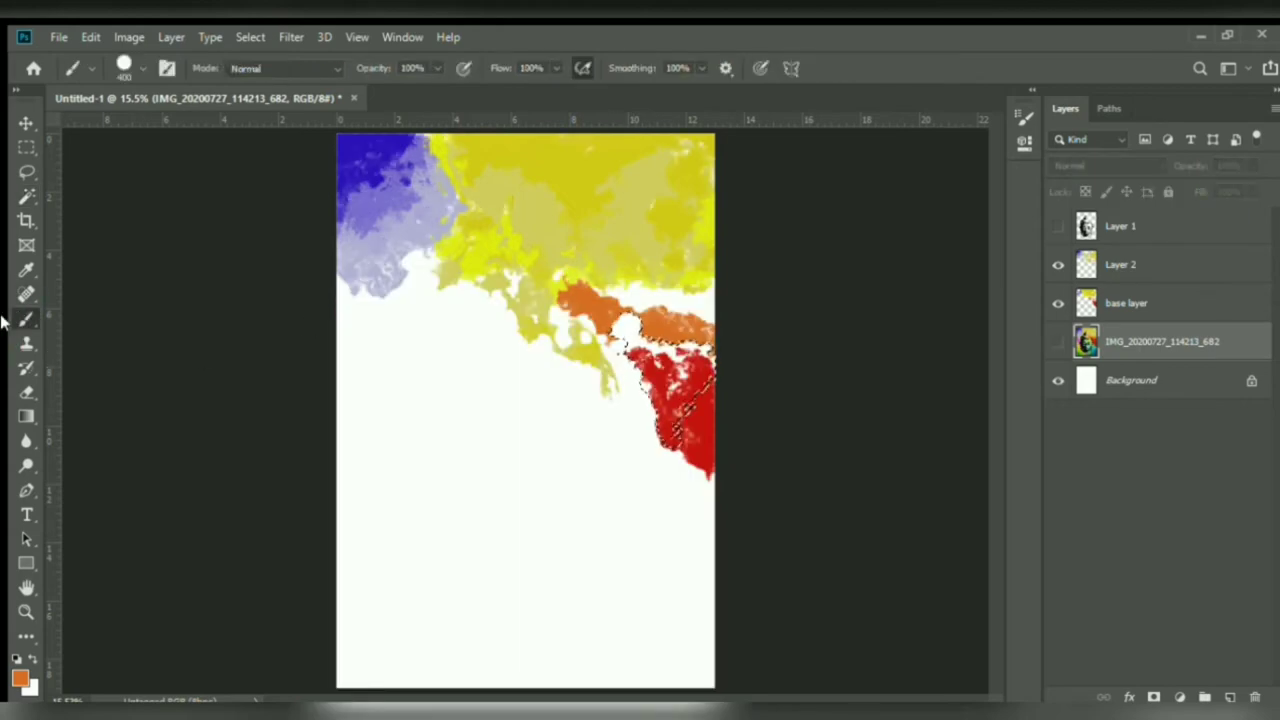
# - Paint sampled red into the selection on Layer 2, clear the selection, and add a pale orange strip along the red area's inner edge
pyautogui.click(1120, 264)
pyautogui.press('i')
pyautogui.click(691, 431)
pyautogui.press('b')
pyautogui.moveTo(686, 416)
pyautogui.mouseDown()
pyautogui.moveTo(731, 380)
pyautogui.moveTo(683, 441)
pyautogui.moveTo(718, 361)
pyautogui.mouseUp()
pyautogui.hotkey('ctrl', 'd')
pyautogui.moveTo(588, 318); pyautogui.dragTo(666, 466)
# - Paint a golden yellow band on the base layer between the orange and bright yellow areas
pyautogui.click(1058, 348)
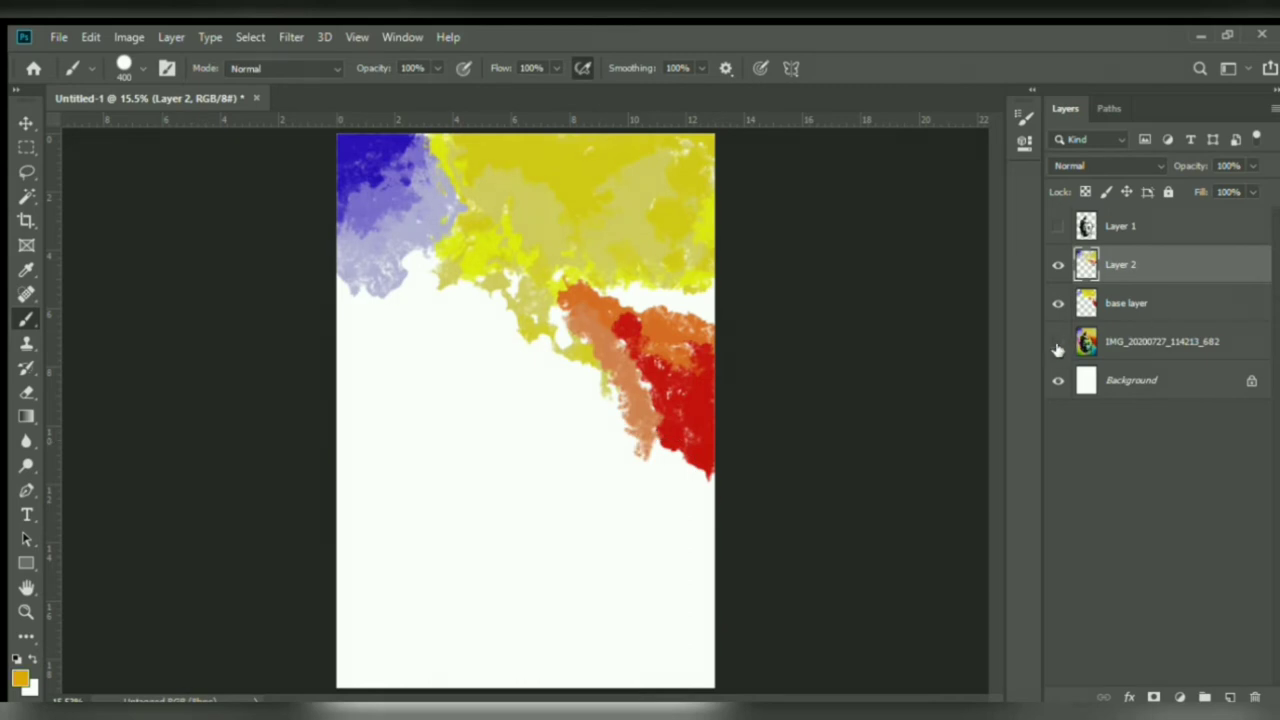
pyautogui.click(1075, 303)
pyautogui.moveTo(709, 324); pyautogui.dragTo(638, 312)
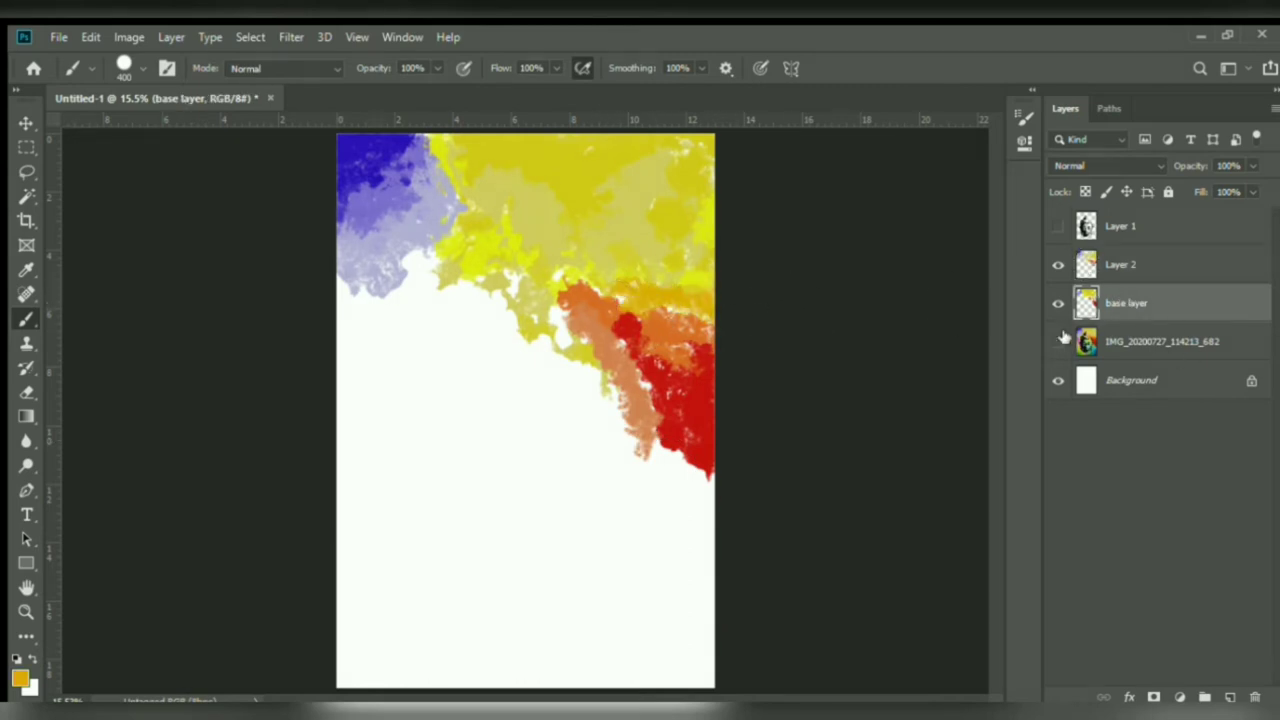
# - Select the dark blue lower-right corner of the reference, sample its navy, hide the reference, and make the base layer active
pyautogui.click(1058, 341)
pyautogui.press('i')
pyautogui.click(1100, 341)
pyautogui.press('w')
pyautogui.click(700, 670)
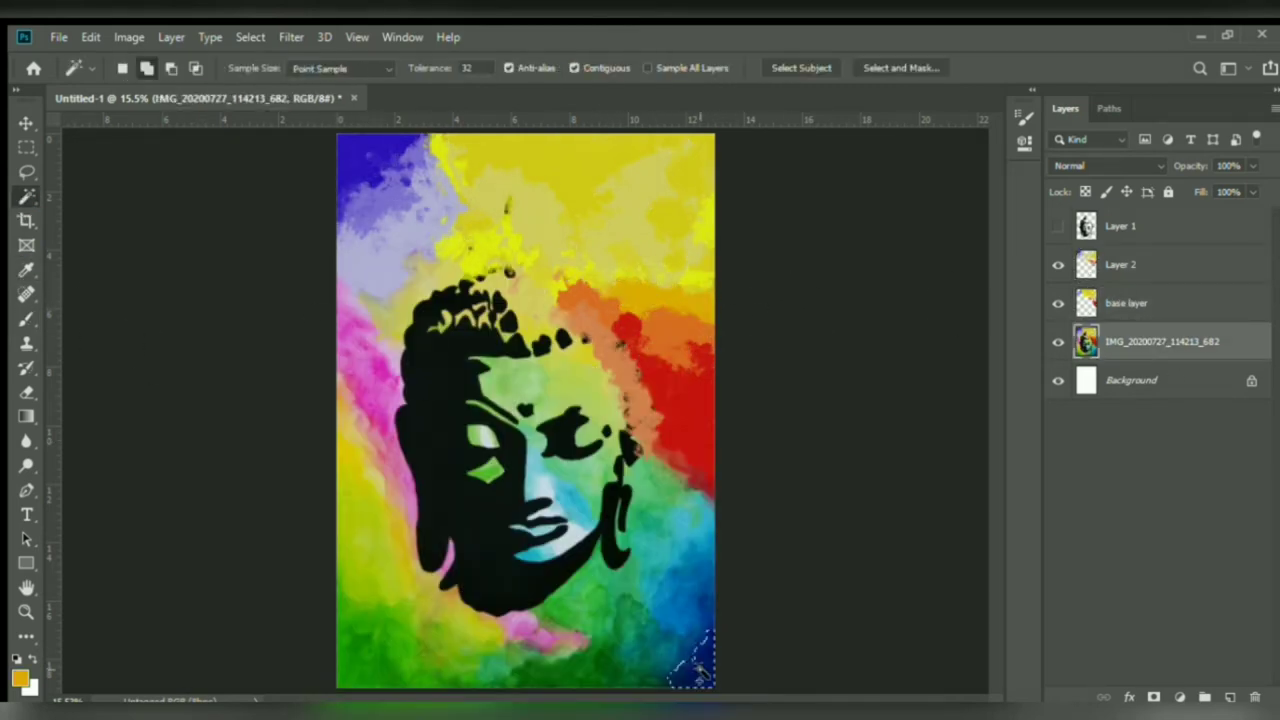
pyautogui.press('i')
pyautogui.click(700, 665)
pyautogui.press('b')
pyautogui.click(1058, 341)
pyautogui.click(1155, 308)
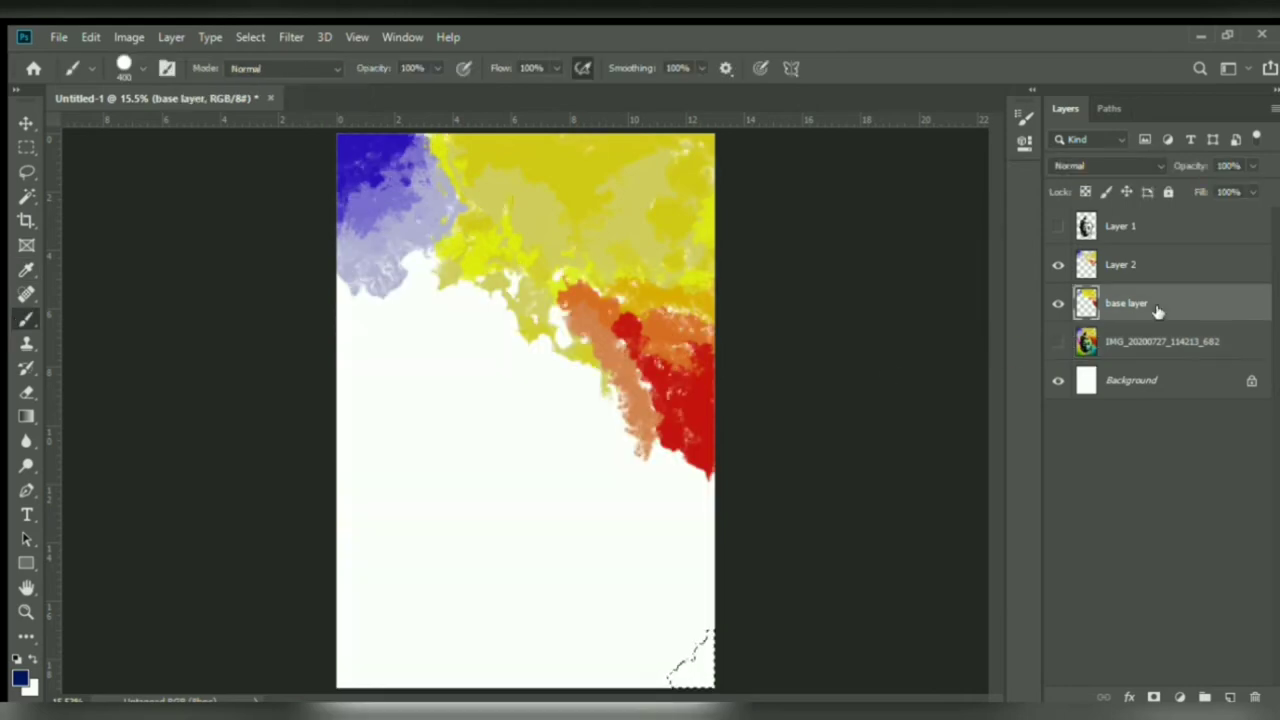
# - Extend the selection over the neighbouring blue region of the reference and paint the lower-right corner in navy and medium blue
pyautogui.click(1058, 341)
pyautogui.click(690, 600)
pyautogui.click(1058, 341)
pyautogui.click(1120, 265)
pyautogui.moveTo(700, 645)
pyautogui.mouseDown()
pyautogui.moveTo(734, 600)
pyautogui.moveTo(680, 590)
pyautogui.mouseUp()
pyautogui.click(1126, 303)
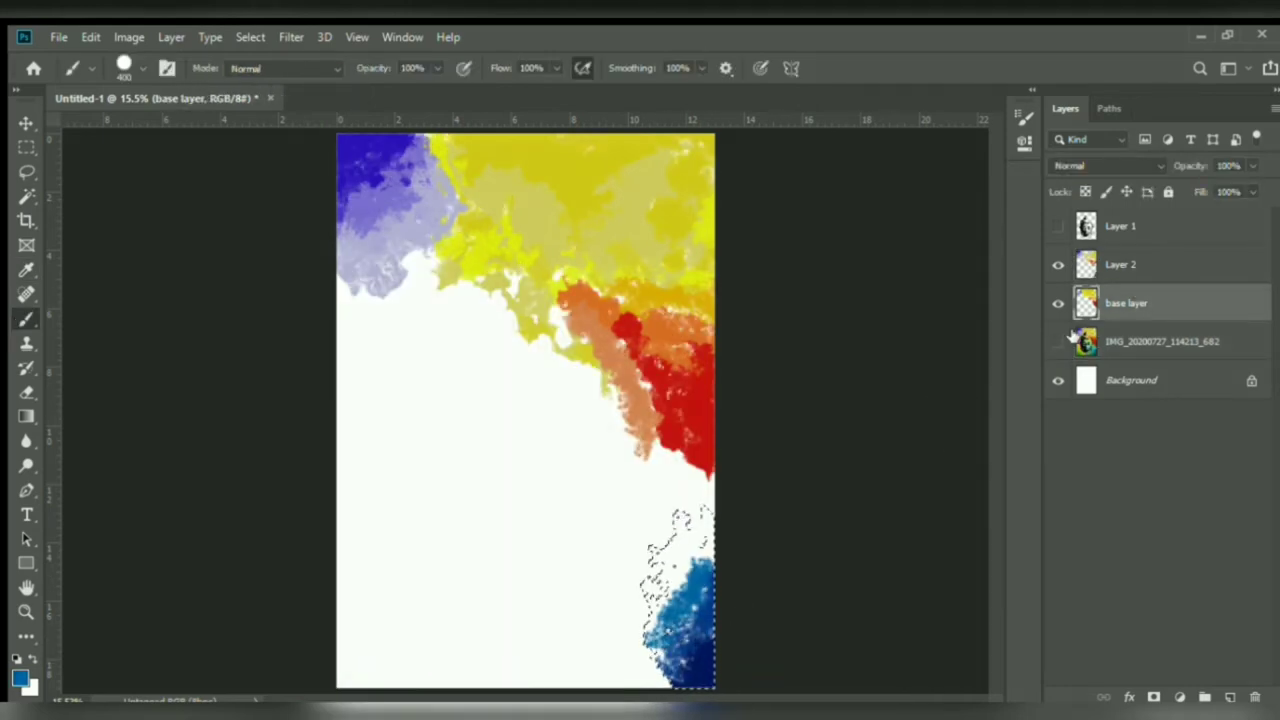
# - Sample the light cyan-blue from the reference and paint the upper part of the selected blue area on the base layer
pyautogui.click(1058, 341)
pyautogui.click(26, 270)
pyautogui.click(691, 532)
pyautogui.click(26, 319)
pyautogui.click(1058, 342)
pyautogui.moveTo(705, 515)
pyautogui.mouseDown()
pyautogui.moveTo(662, 629)
pyautogui.moveTo(740, 543)
pyautogui.mouseUp()
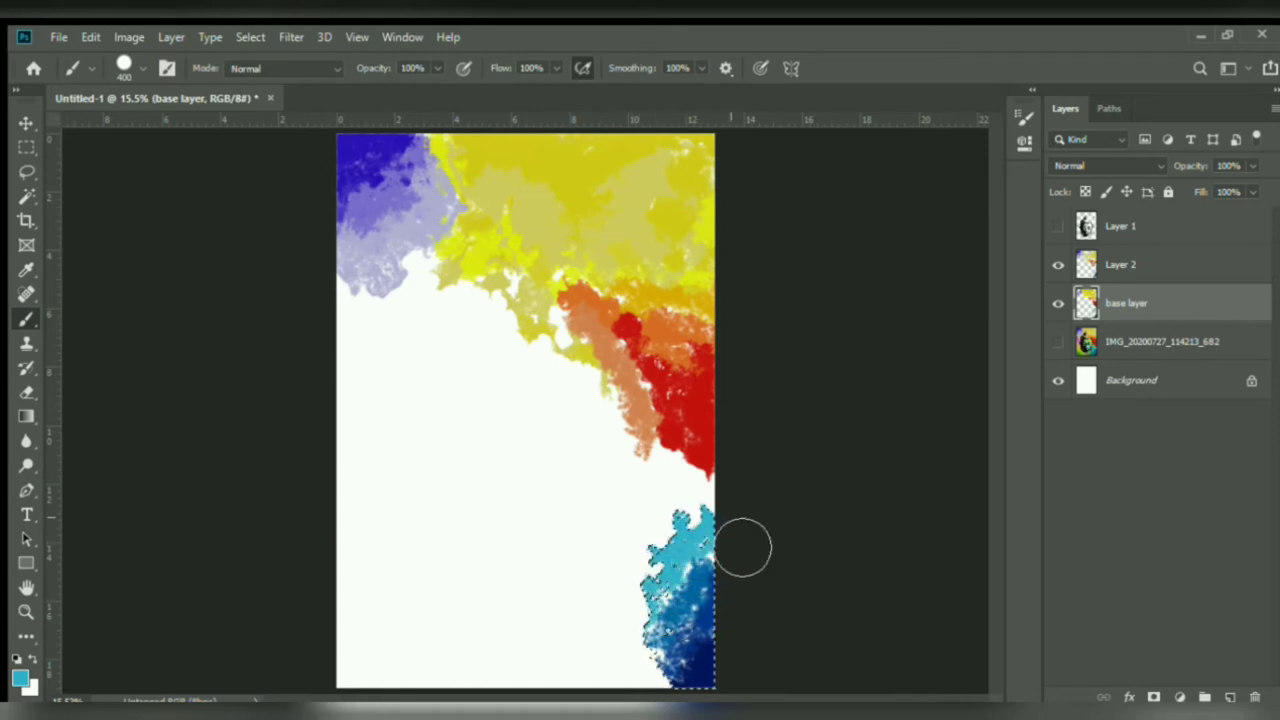
# - Resample the medium blue, darker blue and navy and fill the remaining gaps in the selected blue area on the base layer
pyautogui.click(26, 271)
pyautogui.click(690, 592)
pyautogui.click(26, 319)
pyautogui.moveTo(690, 600)
pyautogui.mouseDown()
pyautogui.moveTo(703, 623)
pyautogui.moveTo(683, 671)
pyautogui.moveTo(737, 623)
pyautogui.moveTo(763, 628)
pyautogui.mouseUp()
pyautogui.click(24, 270)
pyautogui.click(703, 594)
pyautogui.press('b')
pyautogui.click(26, 271)
pyautogui.click(702, 668)
pyautogui.press('b')
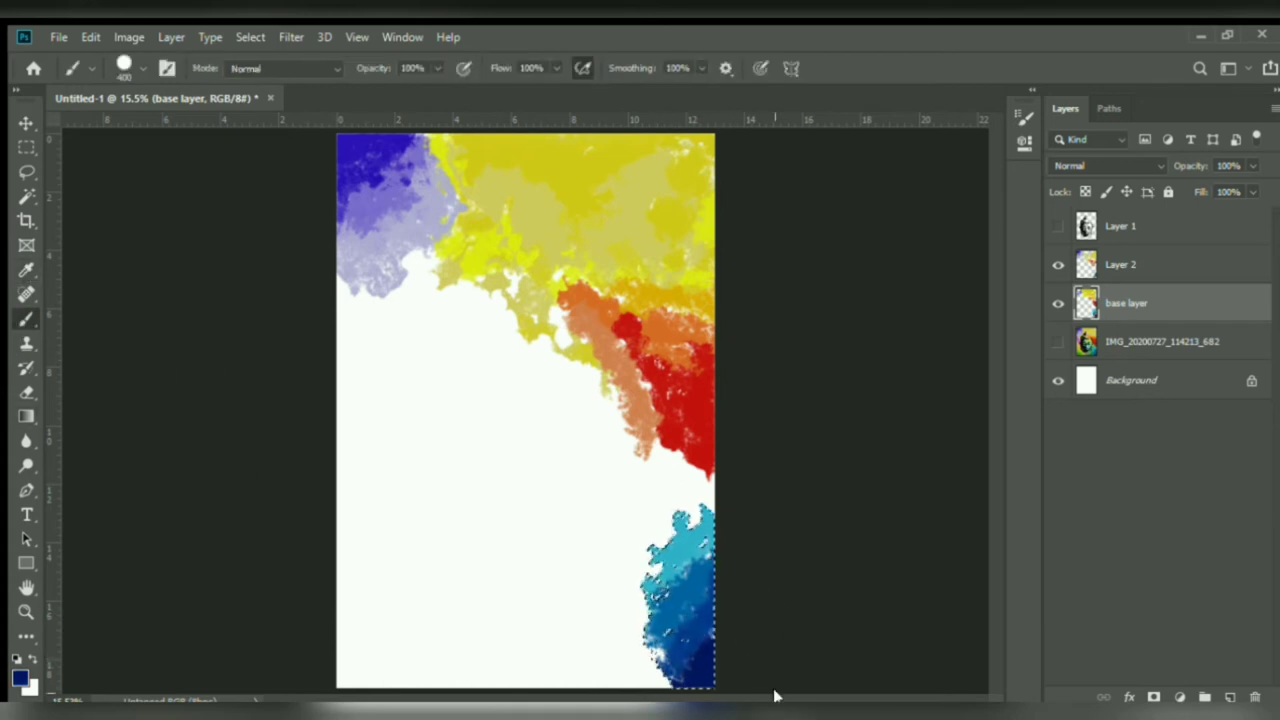
pyautogui.moveTo(707, 576); pyautogui.dragTo(729, 604)
# - Select the yellow-green region at the reference's left edge, sample its yellow, and return to the base layer with the brush
pyautogui.click(1058, 341)
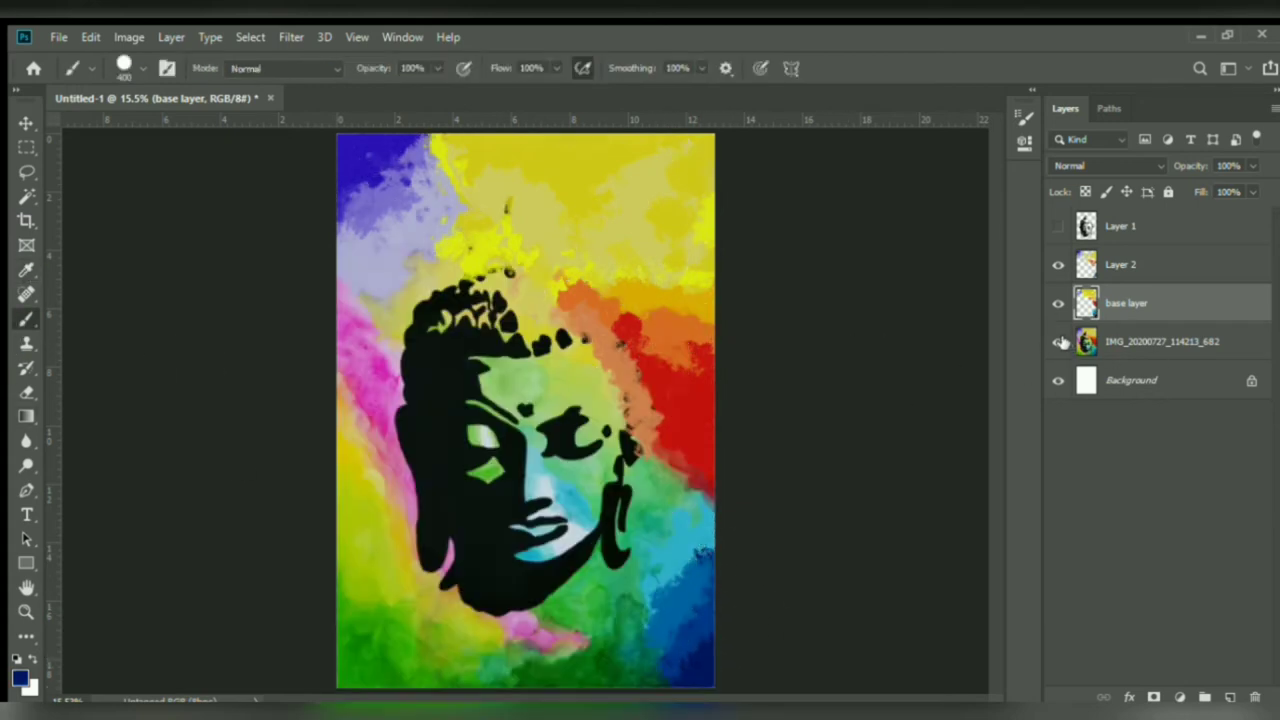
pyautogui.click(1090, 341)
pyautogui.press('w')
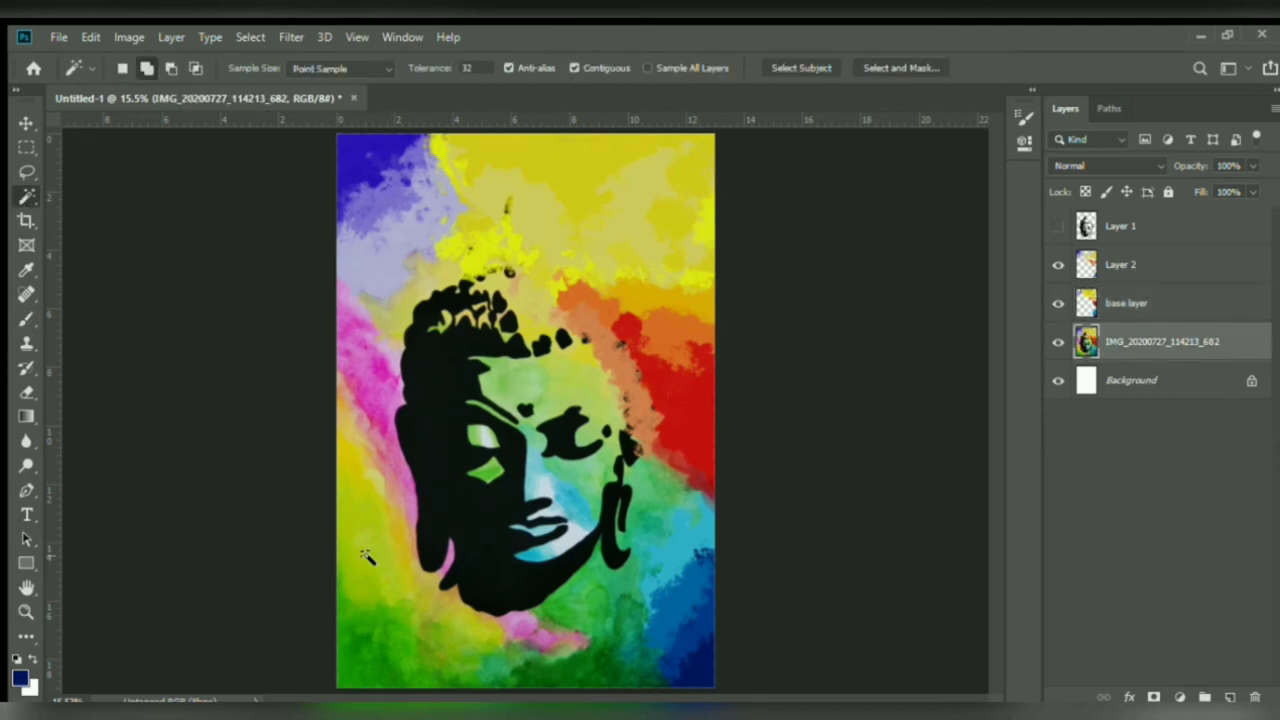
pyautogui.click(363, 541)
pyautogui.click(25, 273)
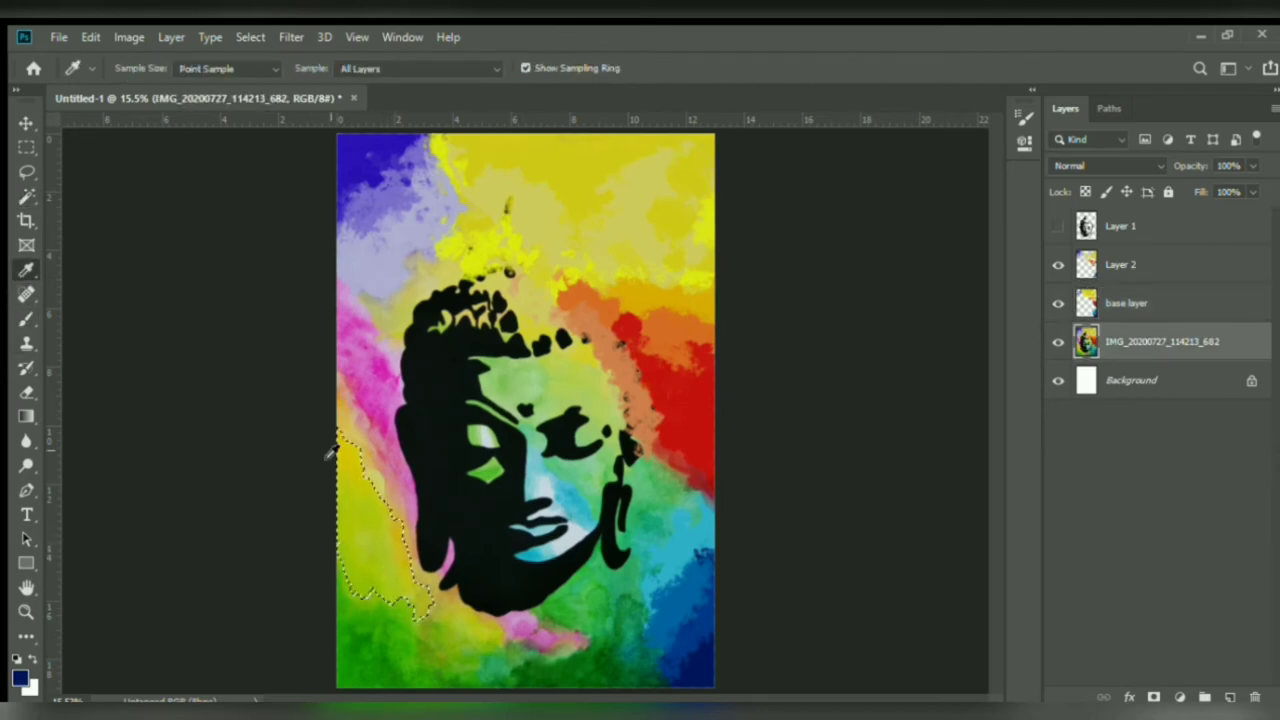
pyautogui.click(358, 474)
pyautogui.press('b')
pyautogui.click(1128, 304)
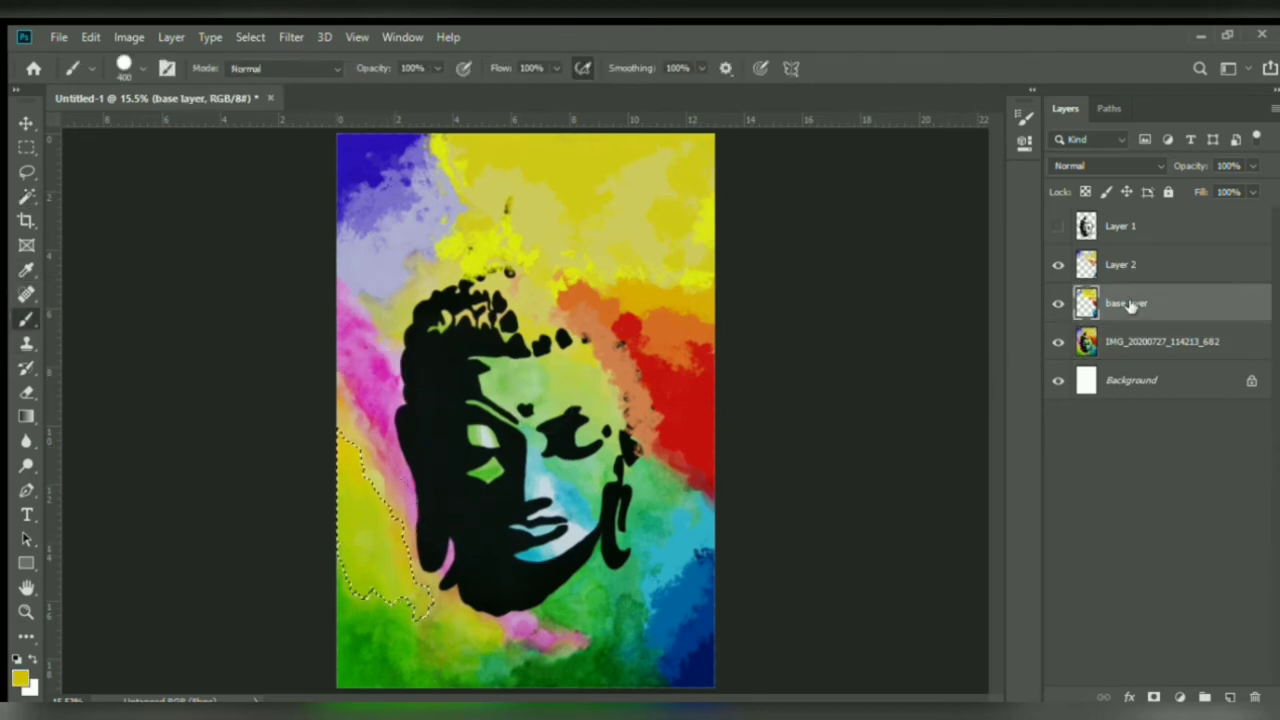
# - Paint the selected region at the left edge with sampled olive, yellow and lime green on the base layer
pyautogui.keyDown('alt'); pyautogui.click(362, 540); pyautogui.keyUp('alt')
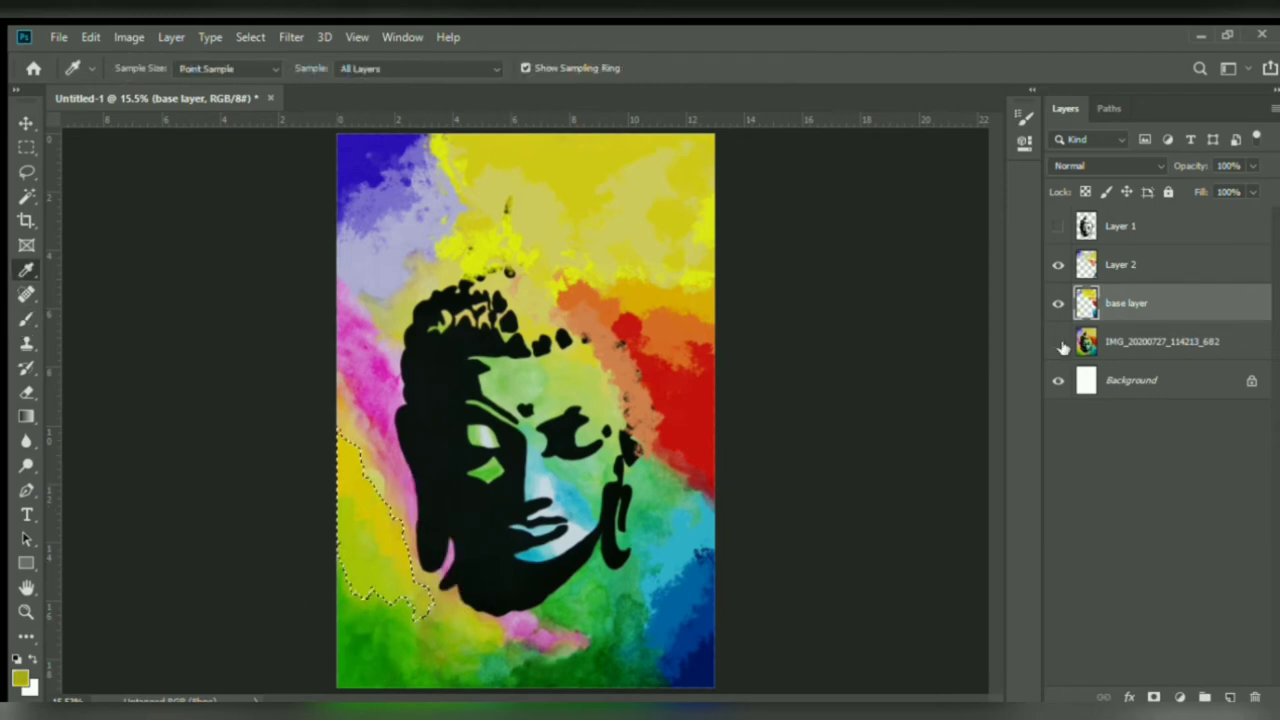
pyautogui.click(1059, 343)
pyautogui.keyDown('alt'); pyautogui.click(365, 498); pyautogui.keyUp('alt')
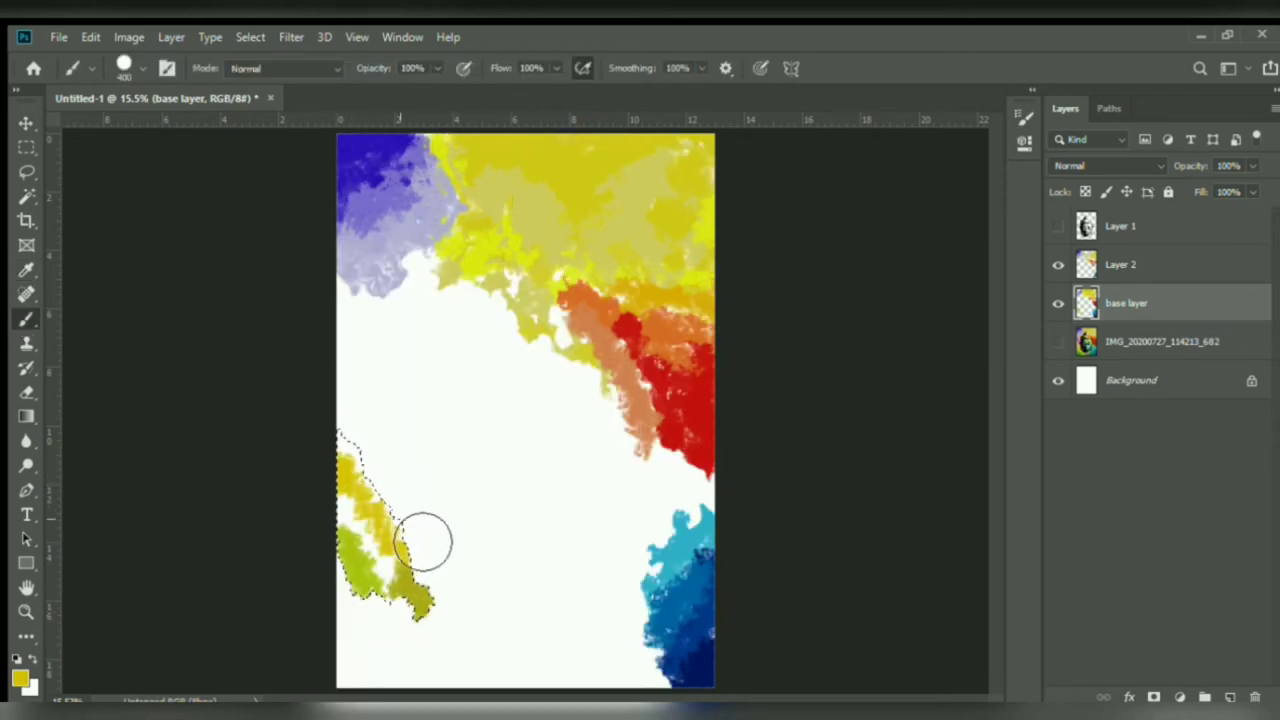
pyautogui.moveTo(423, 542); pyautogui.dragTo(431, 574)
pyautogui.keyDown('alt'); pyautogui.click(353, 541); pyautogui.keyUp('alt')
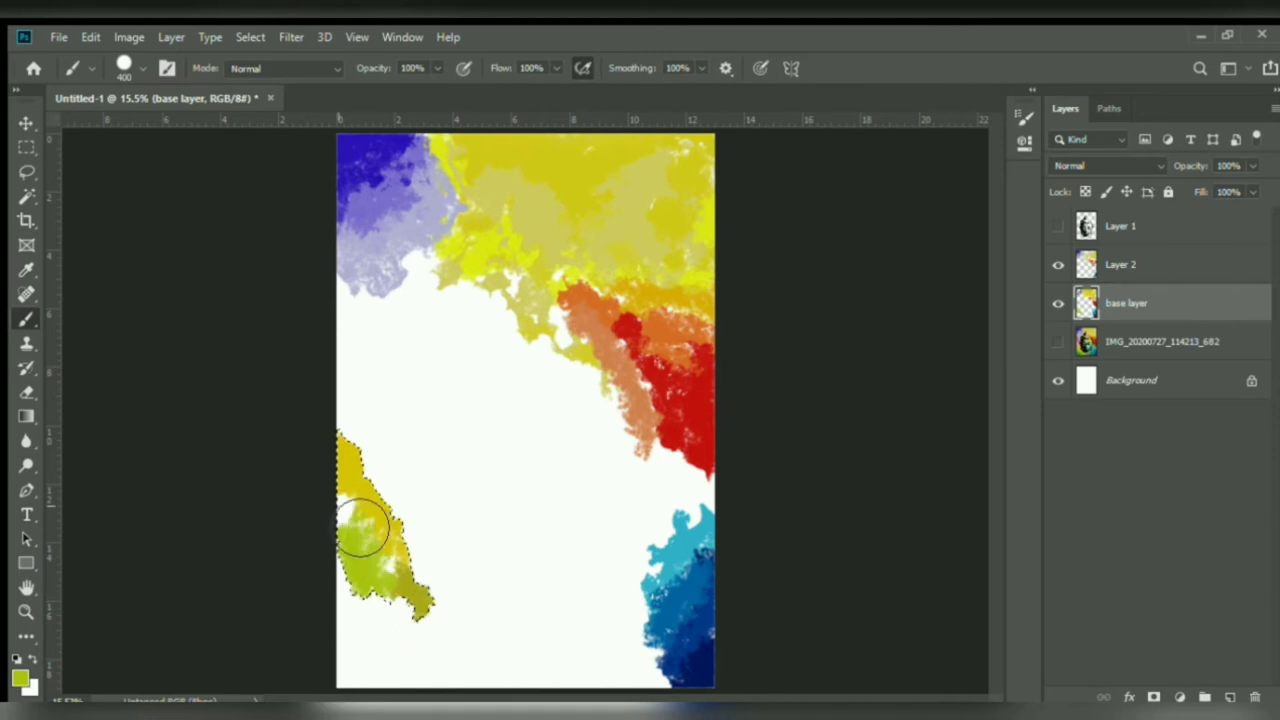
# - Select the green region along the bottom edge of the reference image with the Magic Wand
pyautogui.click(1058, 342)
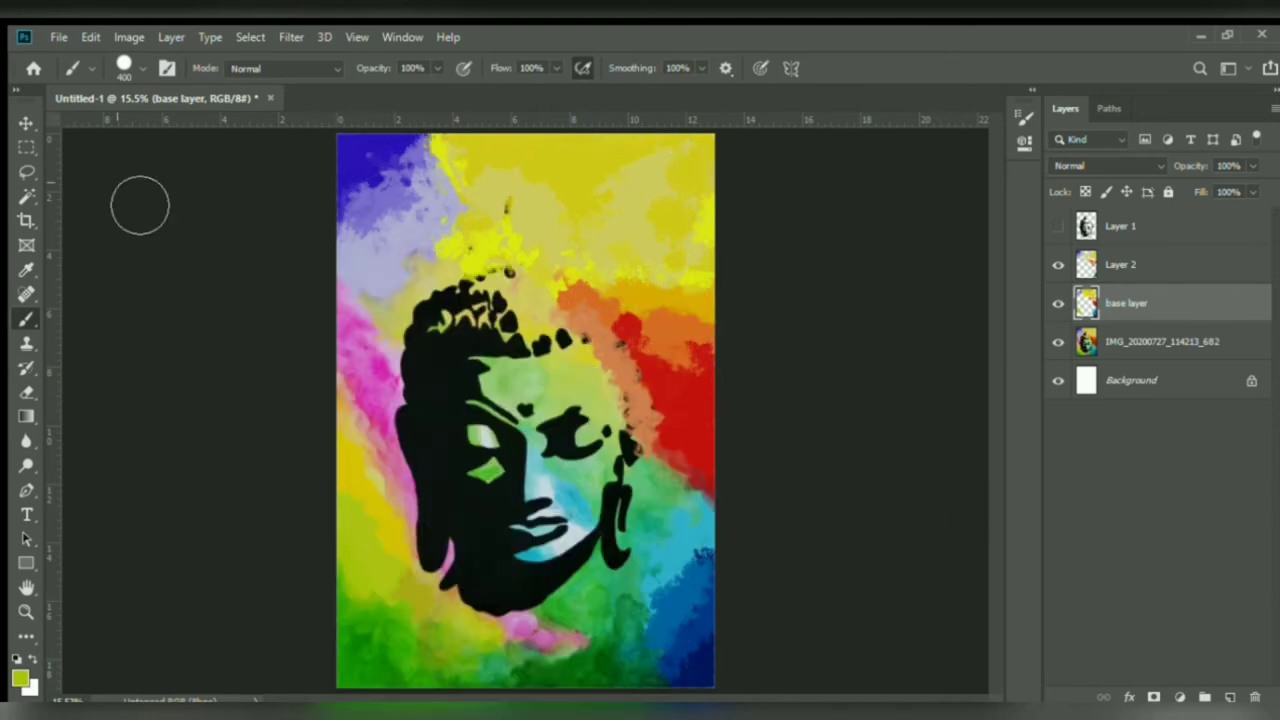
pyautogui.press('w')
pyautogui.click(1143, 338)
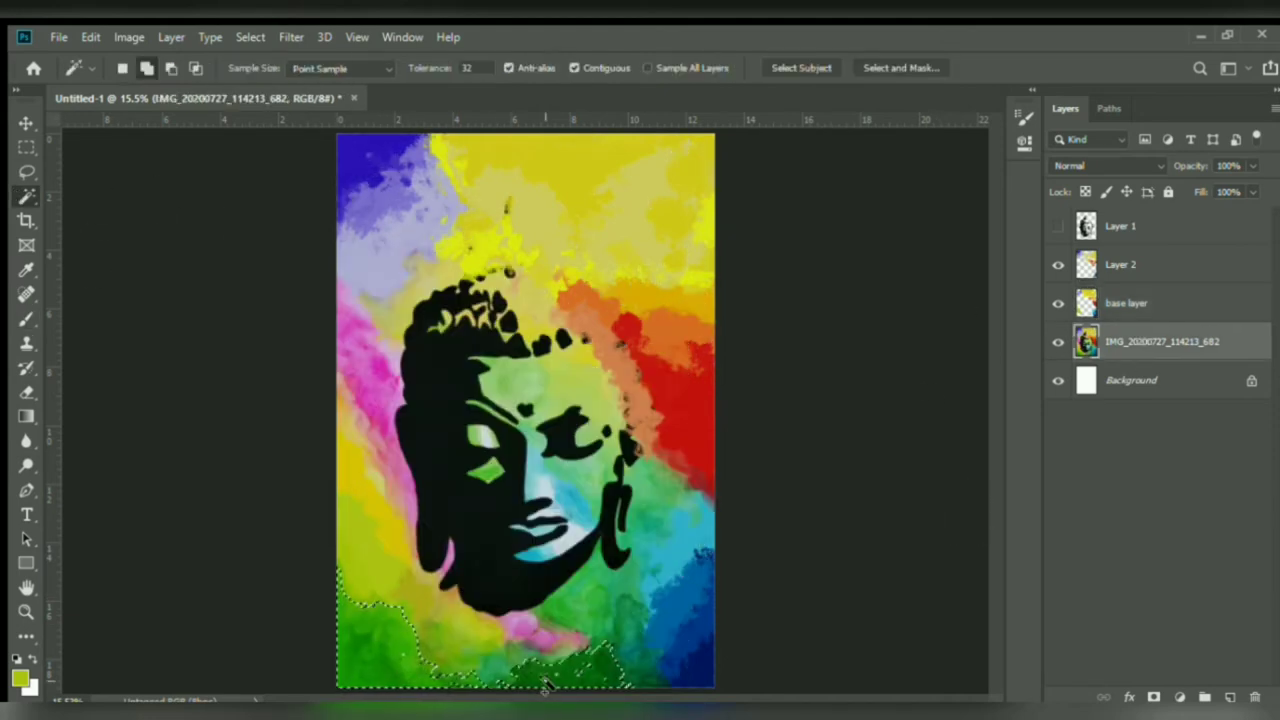
pyautogui.click(1059, 344)
pyautogui.click(1059, 344)
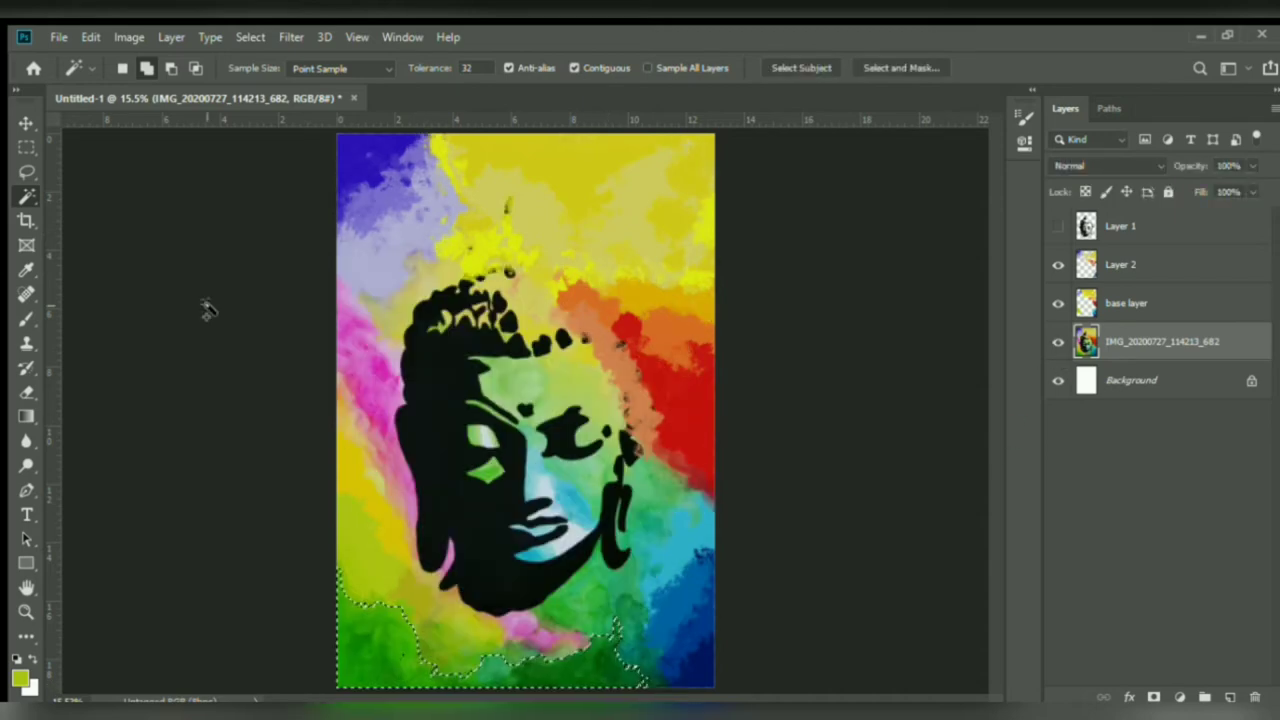
# - Sample the dark and lighter greens from the reference and paint the selected lower-left corner on the base layer
pyautogui.click(27, 270)
pyautogui.click(374, 664)
pyautogui.click(1128, 304)
pyautogui.click(1059, 341)
pyautogui.press('b')
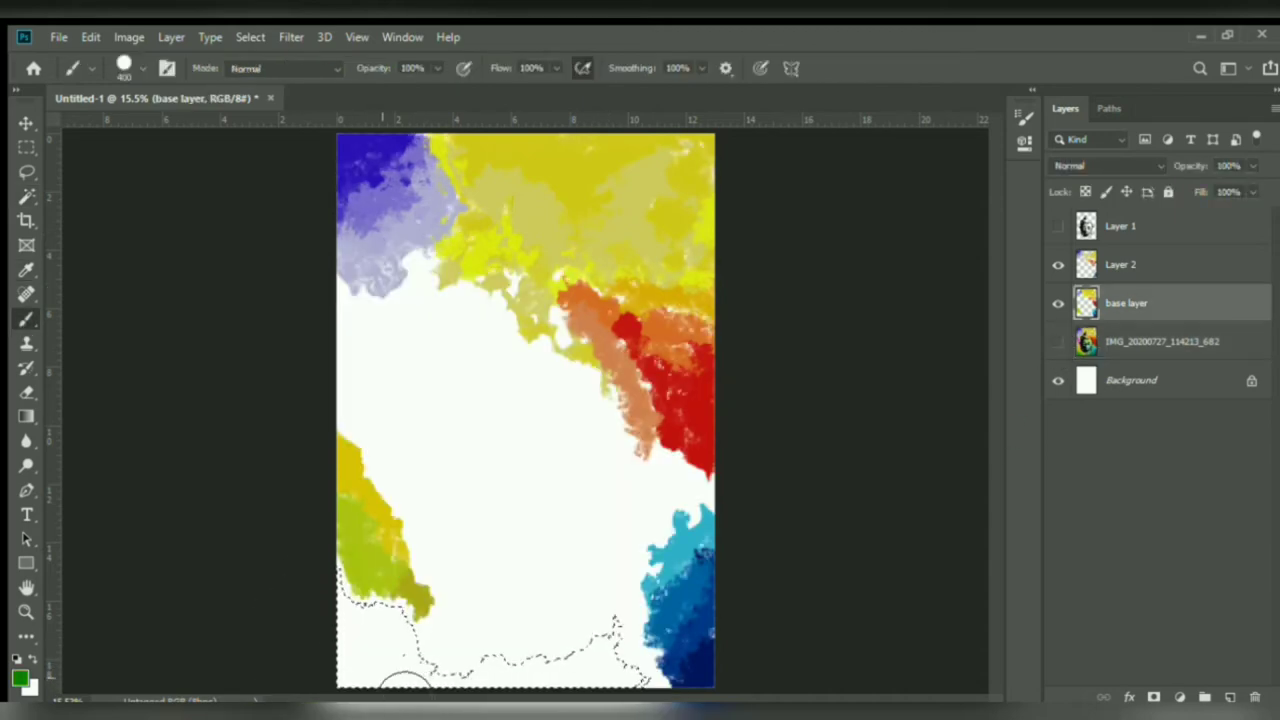
pyautogui.click(1058, 342)
pyautogui.click(27, 270)
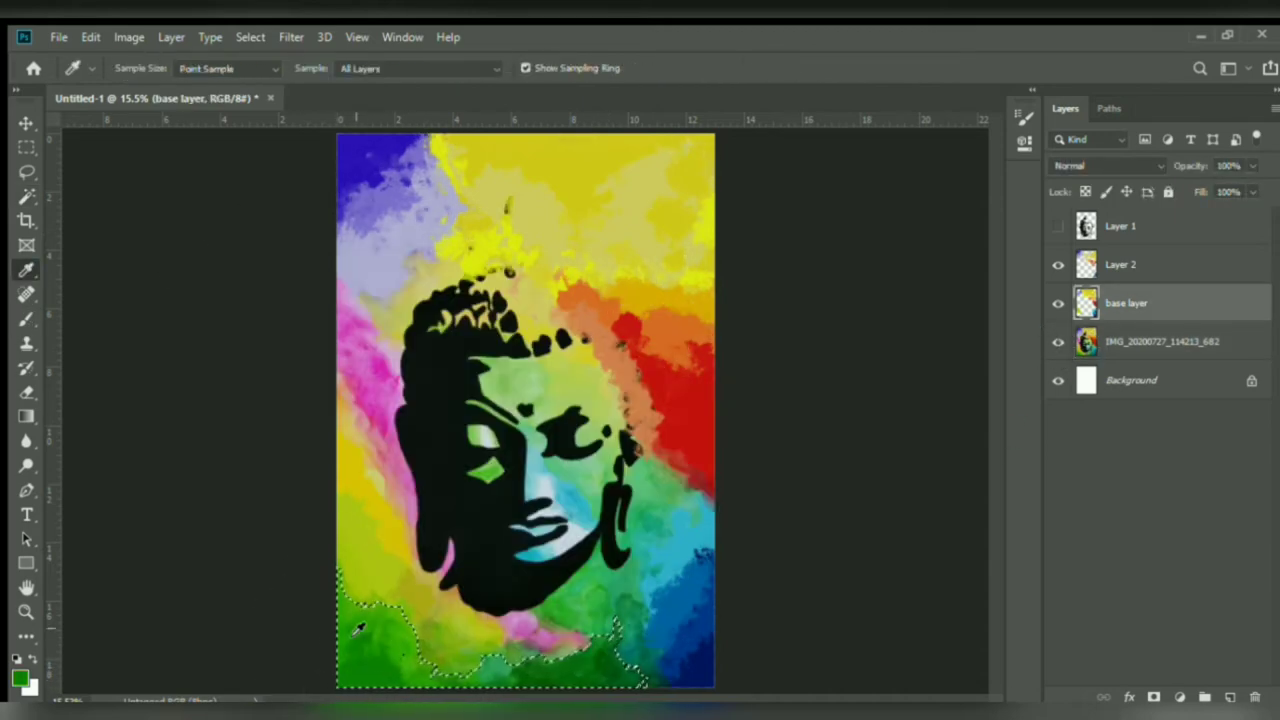
pyautogui.click(358, 626)
pyautogui.click(27, 318)
pyautogui.click(1058, 342)
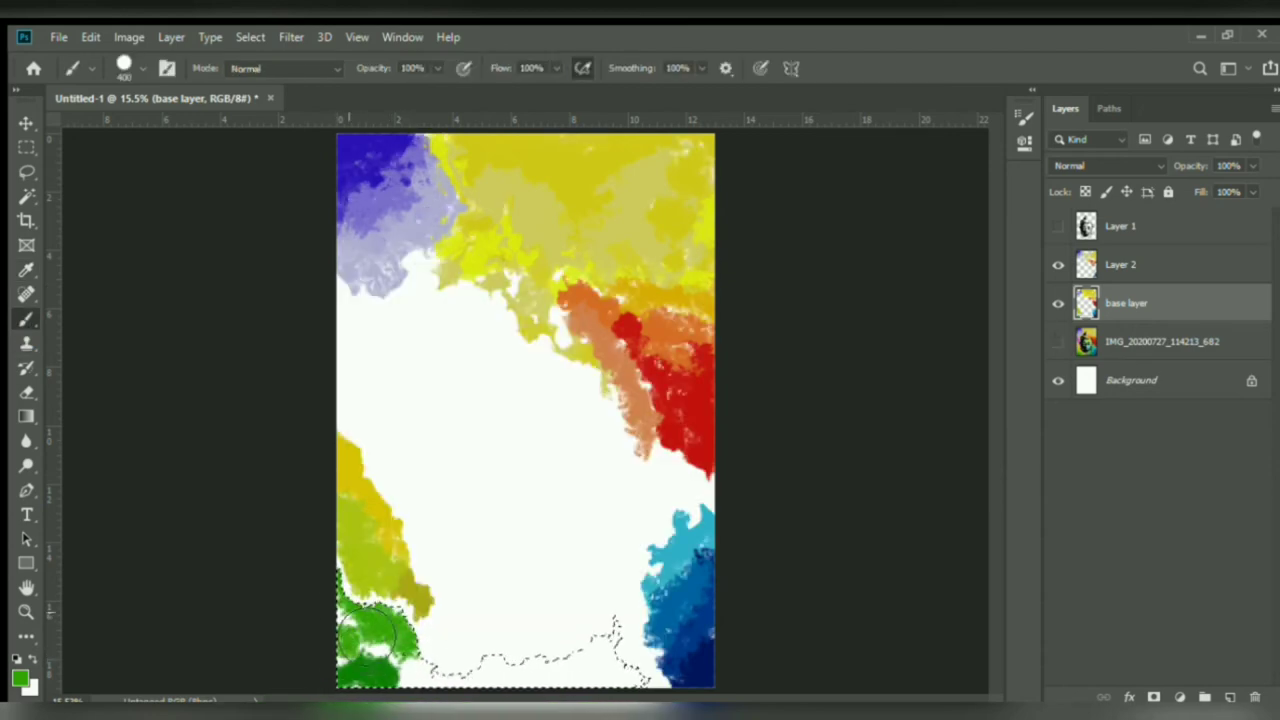
# - Sample the teal green and dark green from the reference and paint them along the bottom edge within the selection
pyautogui.click(1058, 342)
pyautogui.keyDown('alt'); pyautogui.click(515, 655); pyautogui.keyUp('alt')
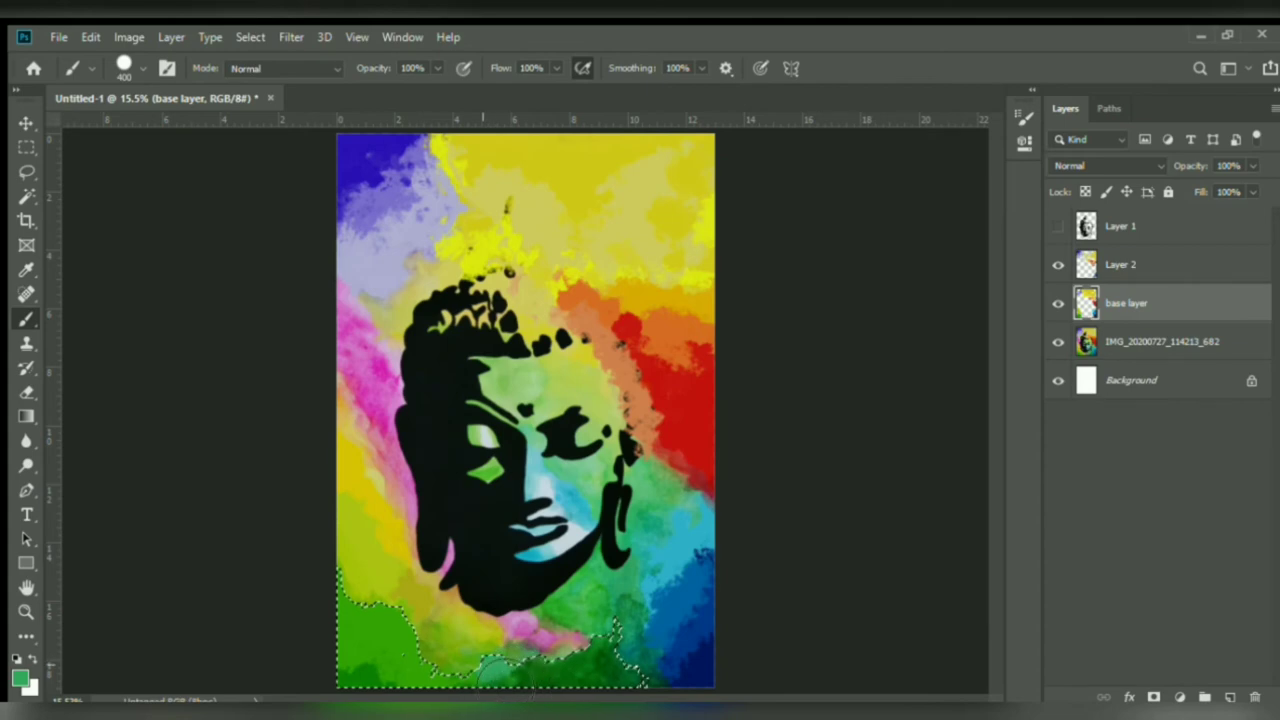
pyautogui.click(26, 270)
pyautogui.click(602, 662)
pyautogui.click(27, 319)
pyautogui.click(1058, 342)
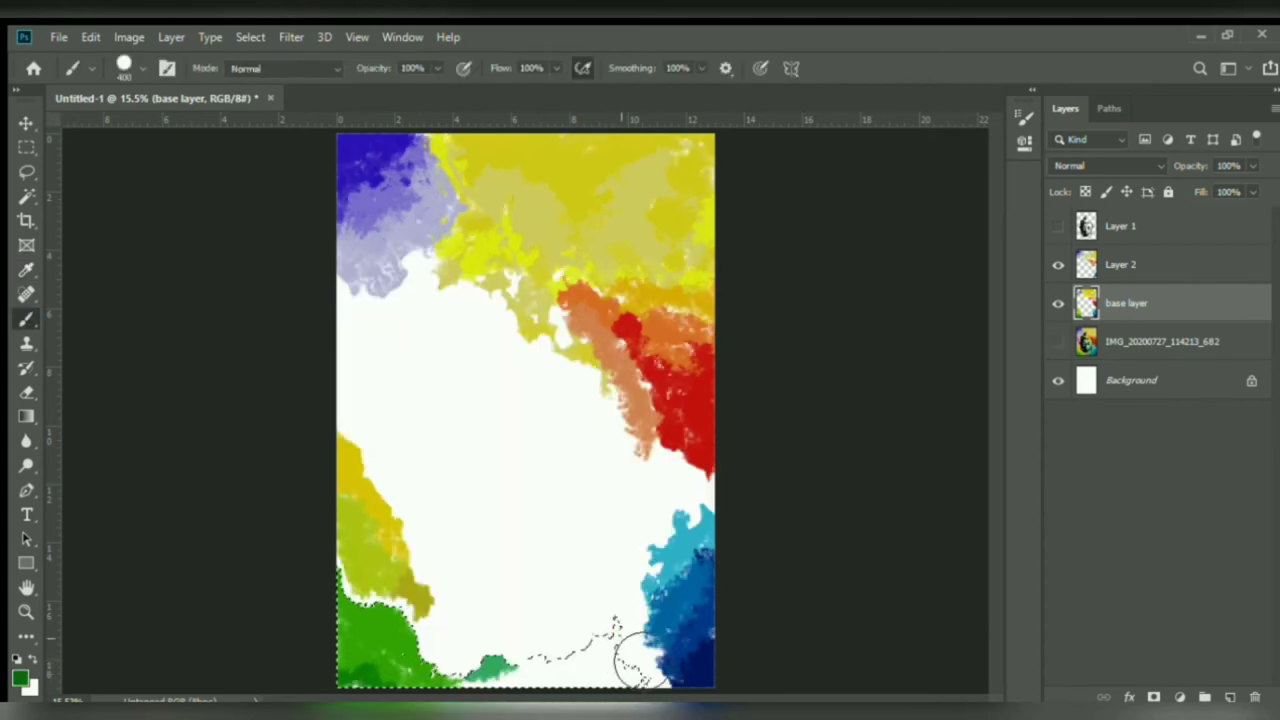
pyautogui.moveTo(520, 687); pyautogui.dragTo(590, 675)
# - Sample the darkest green and paint the right end of the bottom selection on the base layer with a 150 px brush
pyautogui.click(1058, 342)
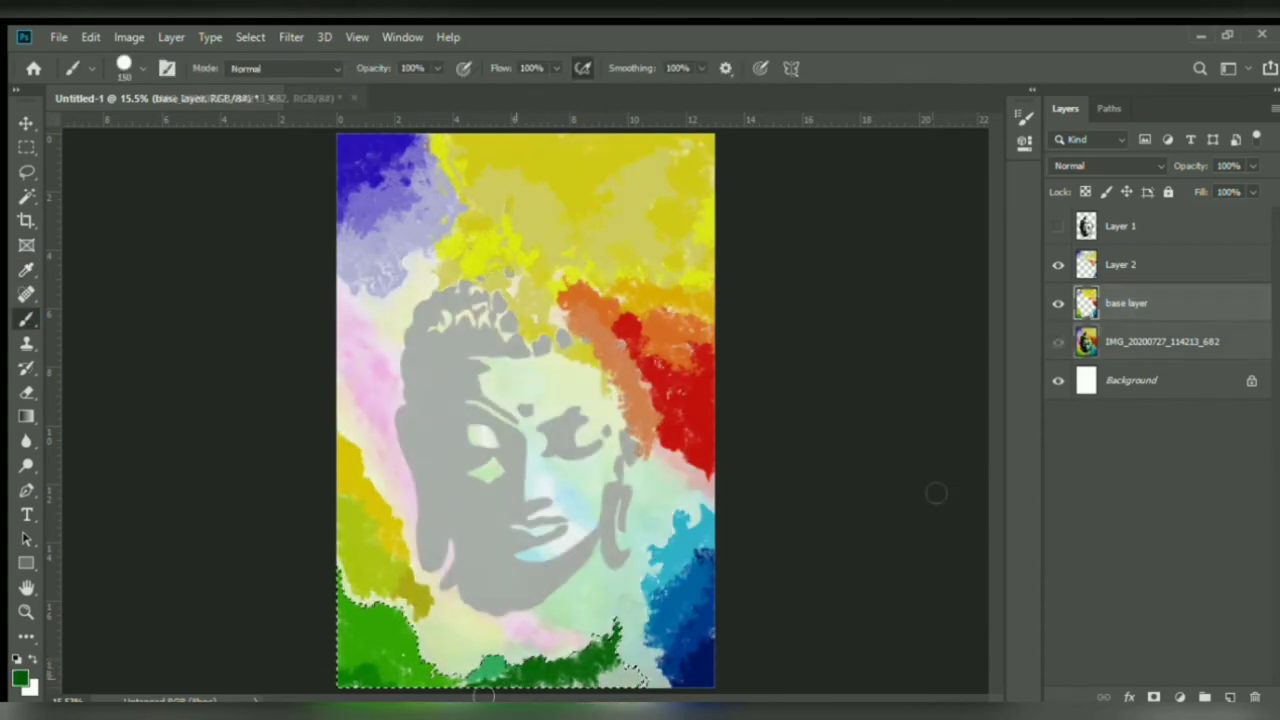
pyautogui.keyDown('alt'); pyautogui.click(622, 670); pyautogui.keyUp('alt')
pyautogui.click(1086, 342)
pyautogui.click(1060, 342)
pyautogui.click(1152, 303)
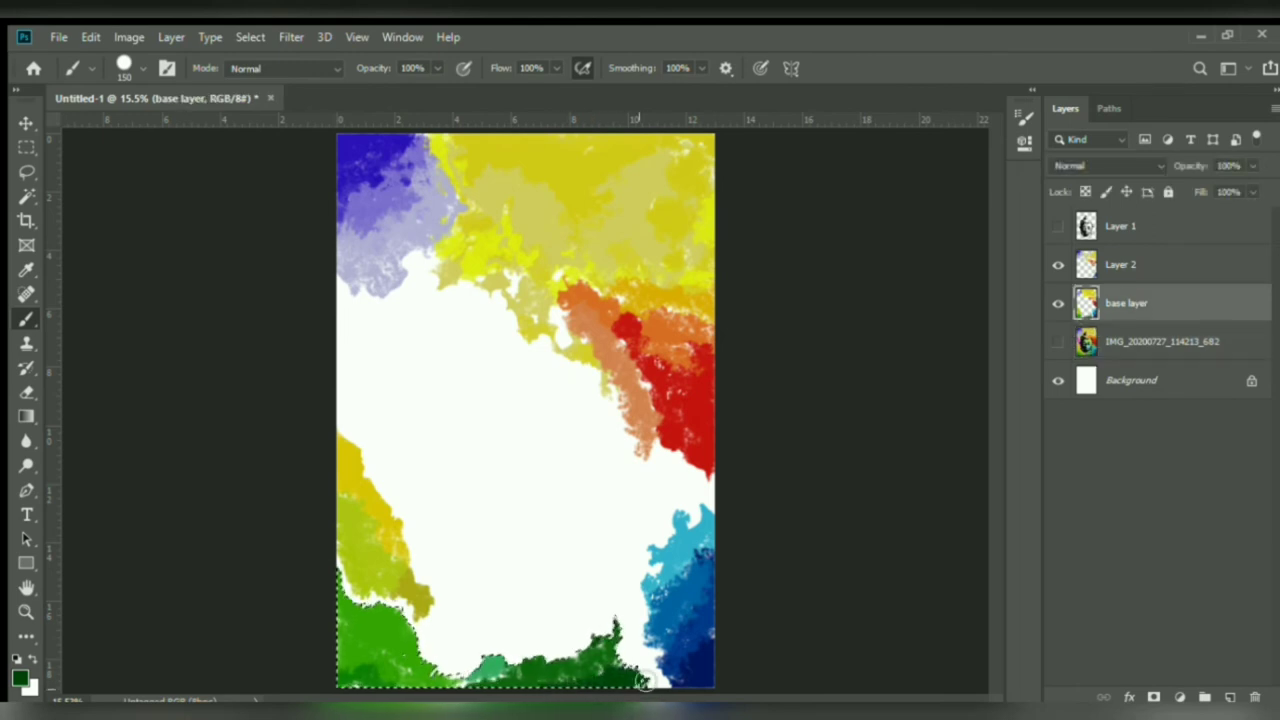
# - Compare the painted base layer with the reference image and clear the selection
pyautogui.click(1057, 342)
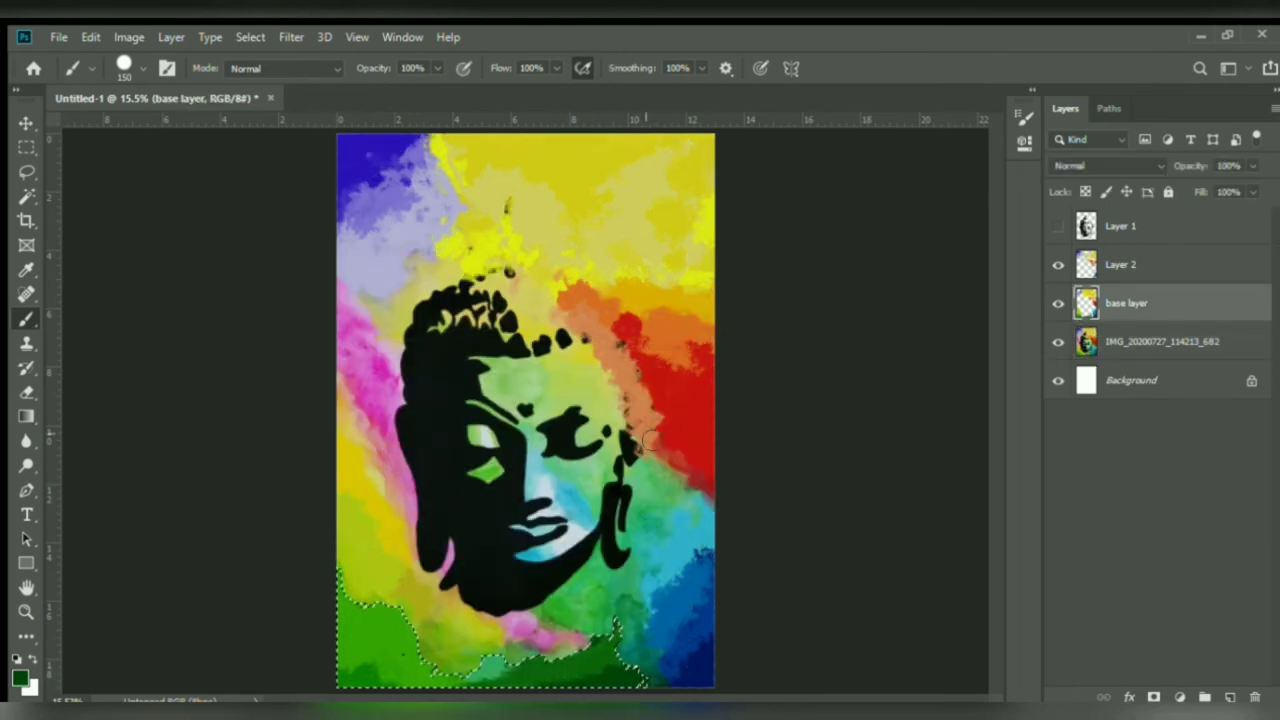
pyautogui.click(1058, 342)
pyautogui.click(1058, 342)
pyautogui.click(1058, 342)
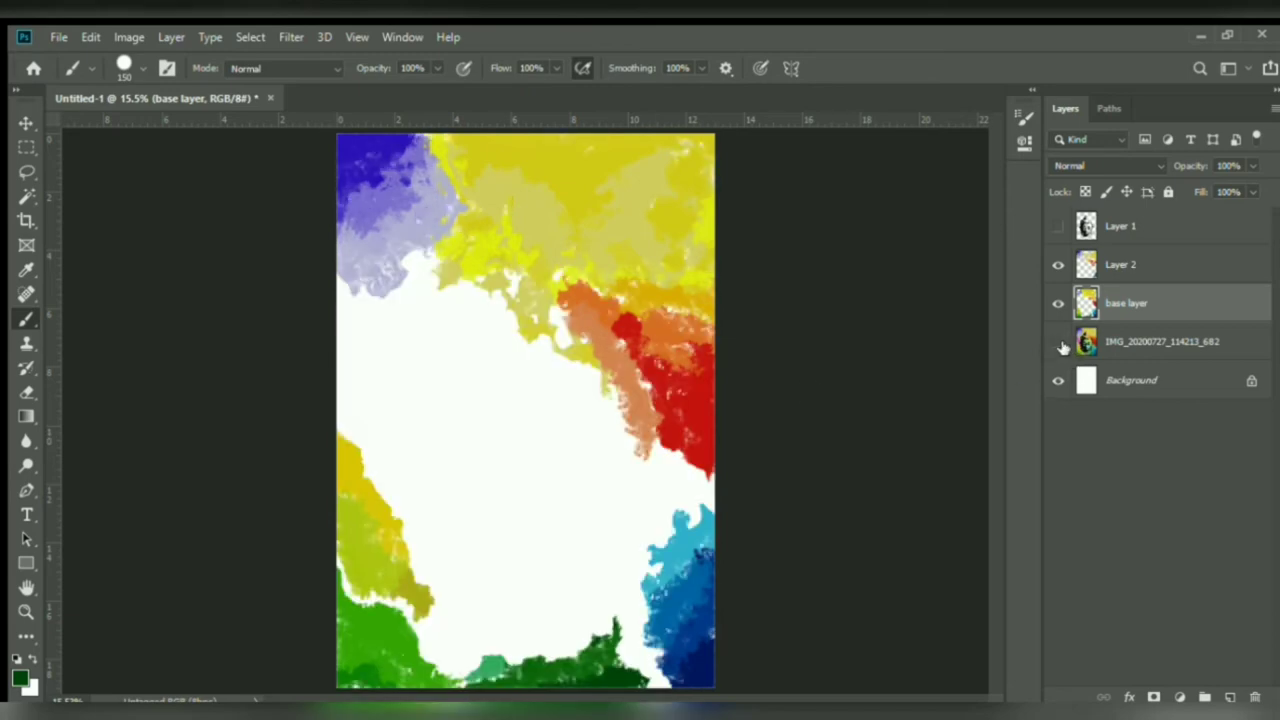
# - Select the pink region along the left side of the reference image with the Magic Wand
pyautogui.click(1058, 342)
pyautogui.press('w')
pyautogui.click(1140, 342)
pyautogui.click(372, 370)
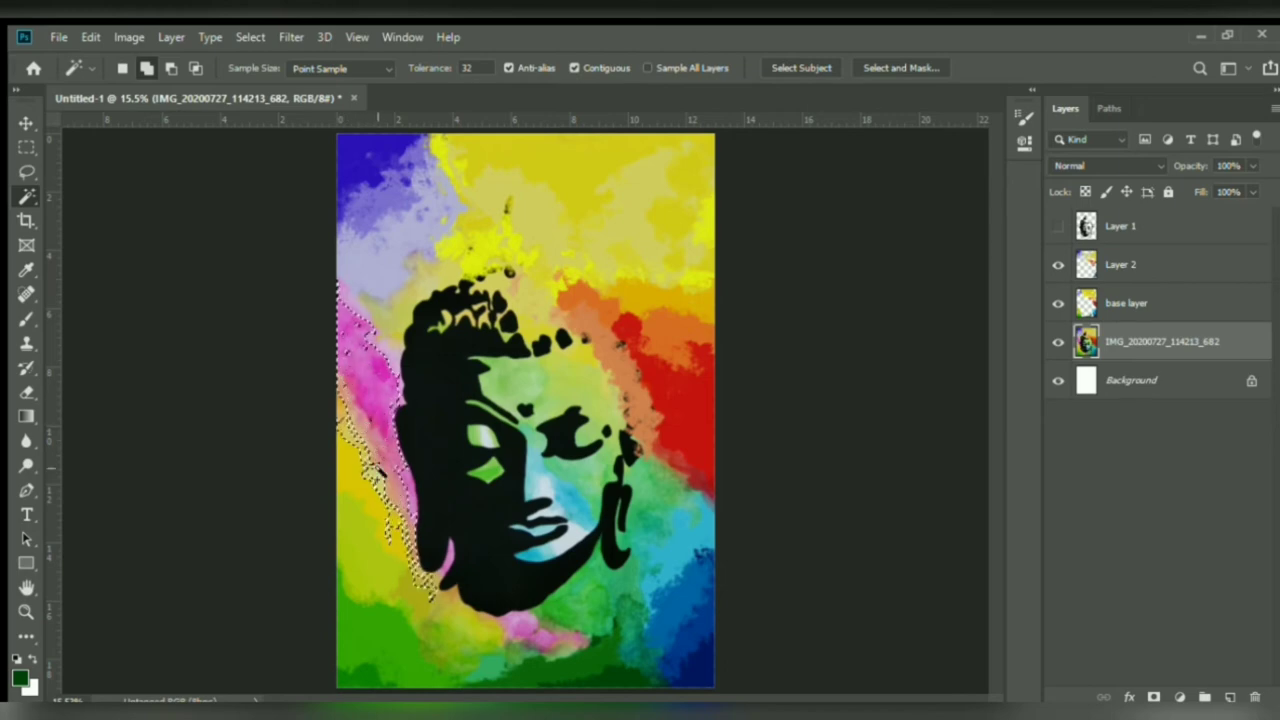
pyautogui.click(1058, 342)
pyautogui.click(1058, 342)
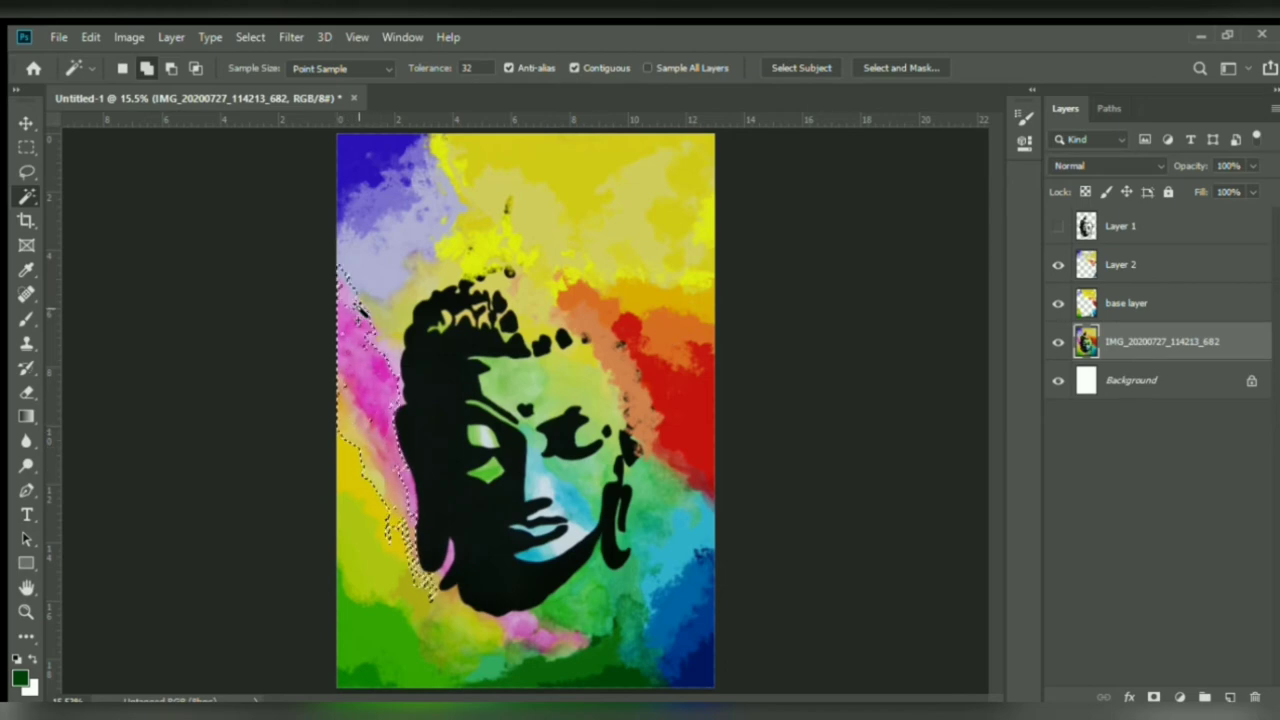
# - Trim the selection back to the left pink strip and paint its middle with sampled magenta on the base layer
pyautogui.click(422, 305)
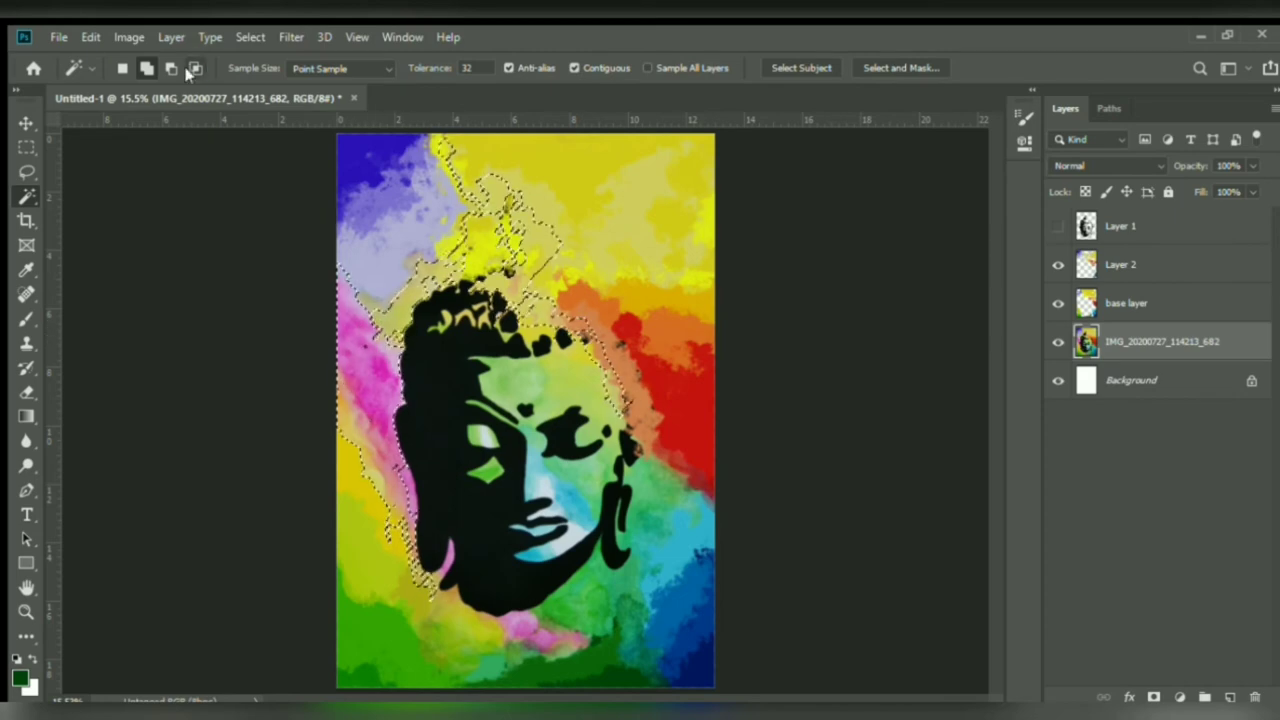
pyautogui.click(517, 269)
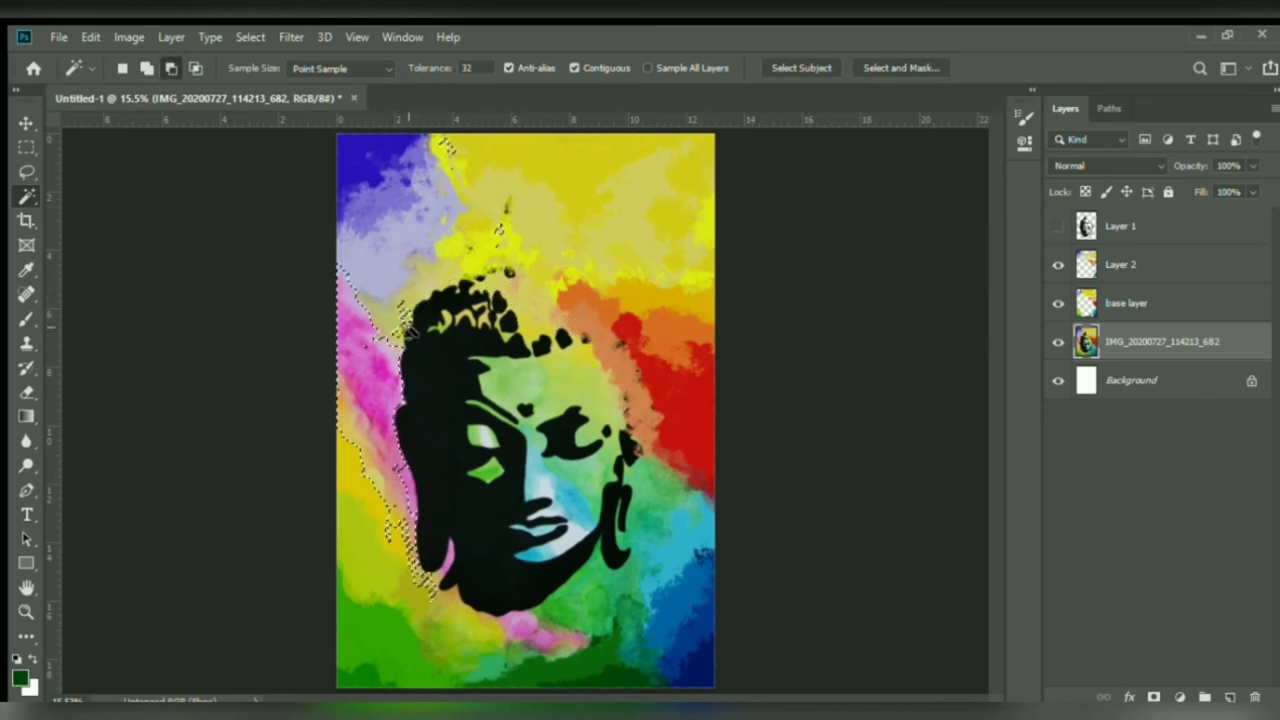
pyautogui.click(1150, 295)
pyautogui.press('i')
pyautogui.click(370, 355)
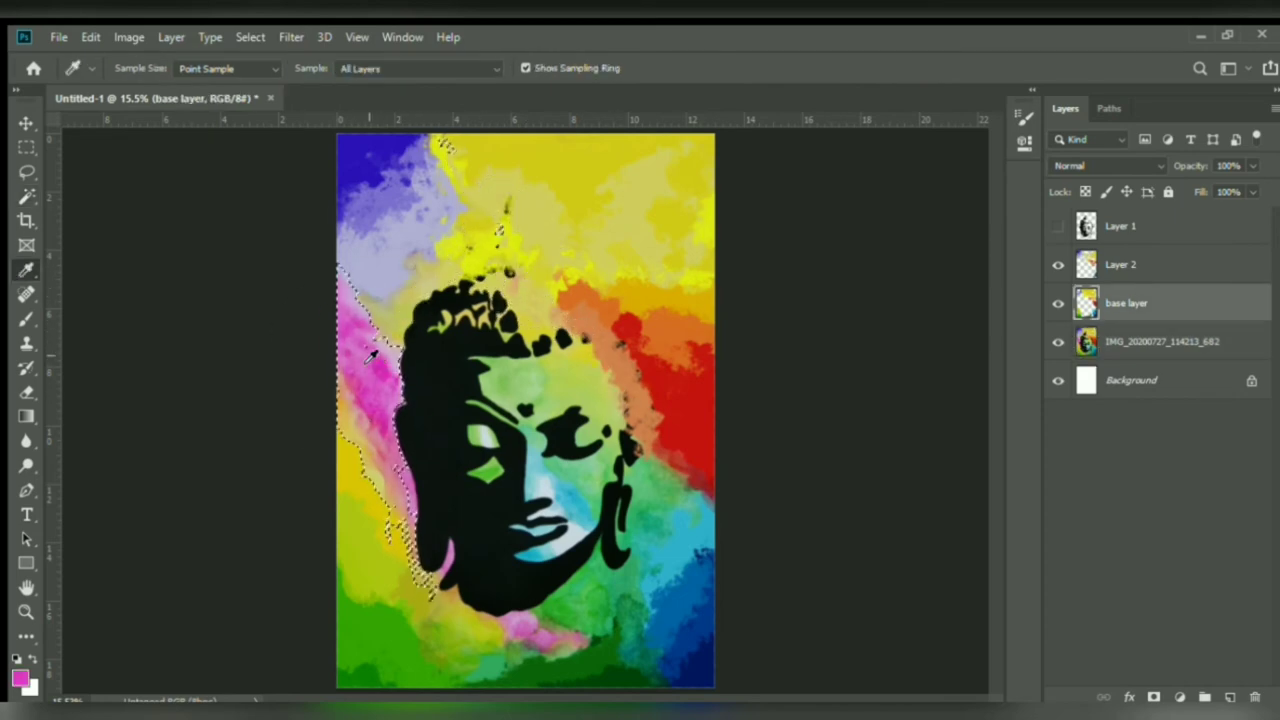
pyautogui.click(26, 318)
pyautogui.click(1058, 341)
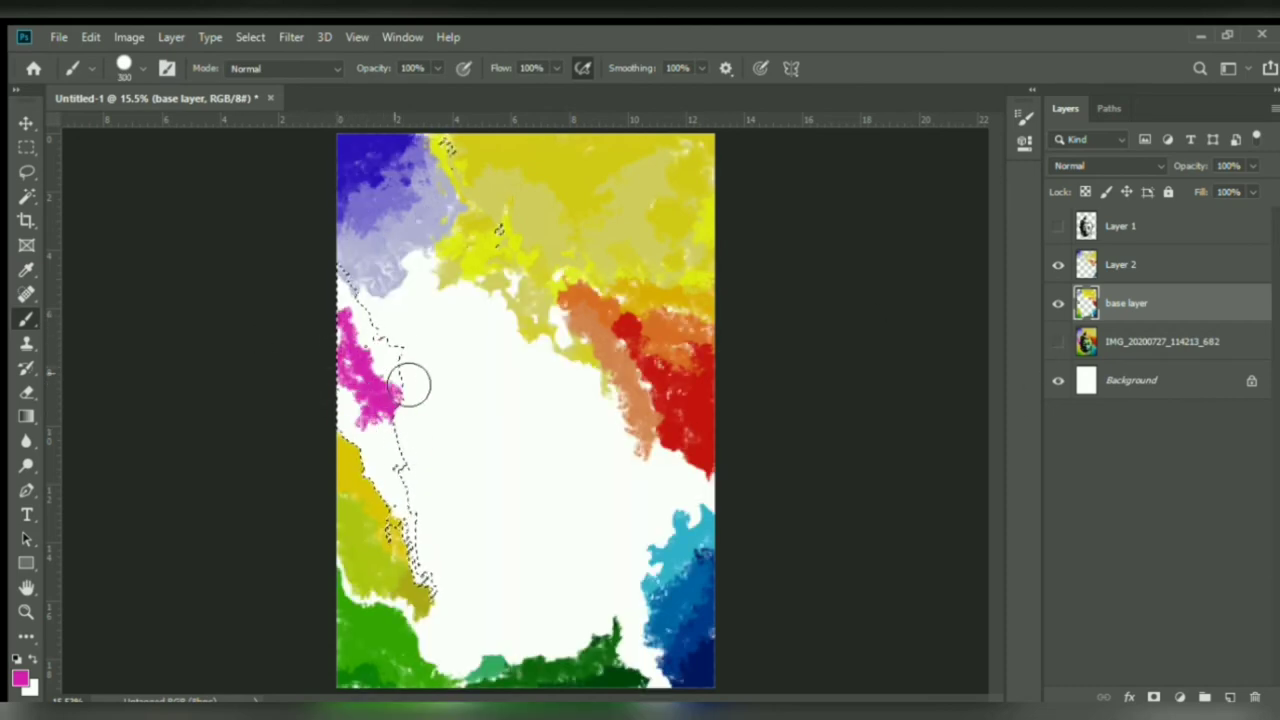
# - Sample the light pink from the reference and paint the upper end of the selected strip
pyautogui.click(1058, 341)
pyautogui.click(26, 270)
pyautogui.click(347, 296)
pyautogui.click(26, 318)
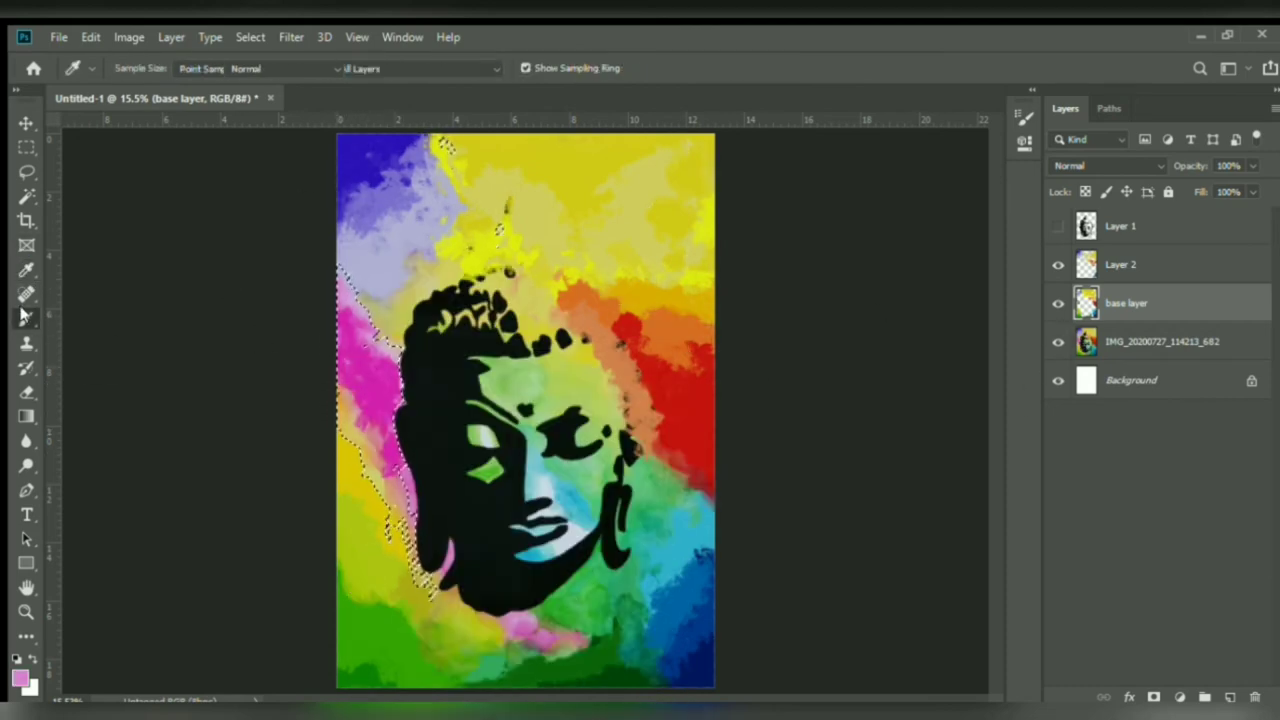
pyautogui.click(1058, 341)
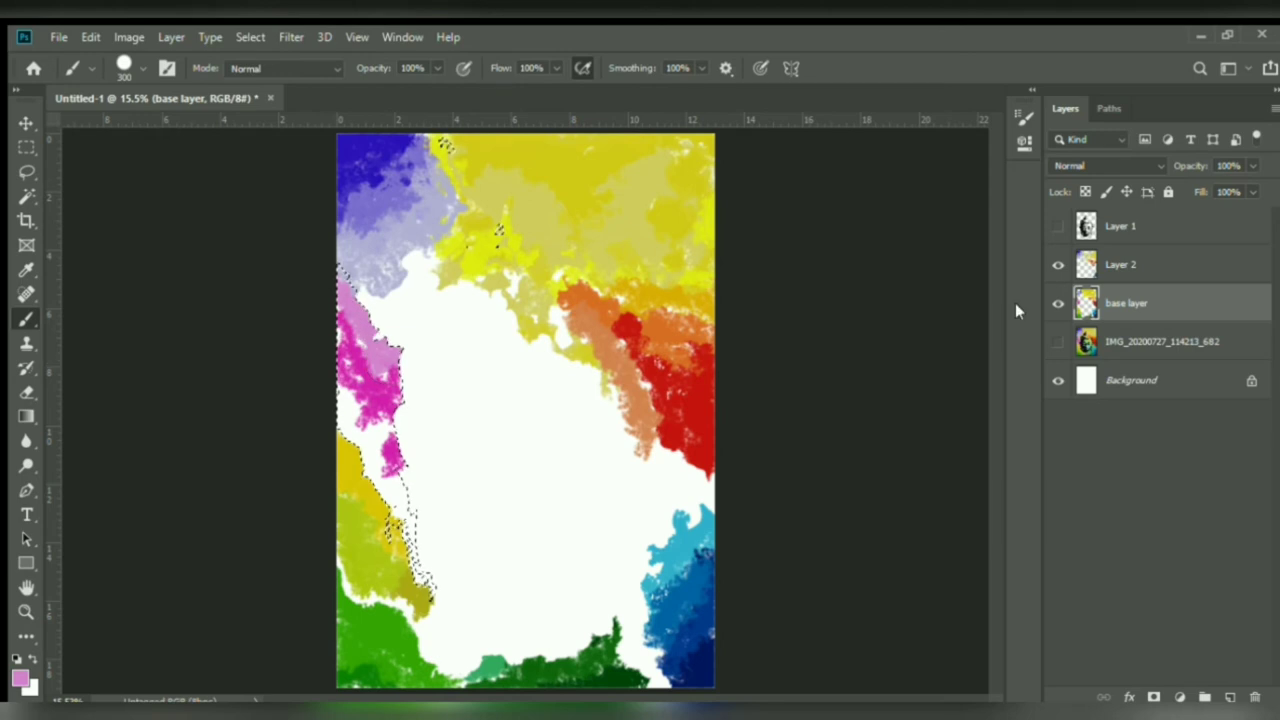
# - Sample the ochre at the strip's left edge and paint it along the strip's lower border on Layer 2
pyautogui.click(1058, 341)
pyautogui.press('i')
pyautogui.click(345, 426)
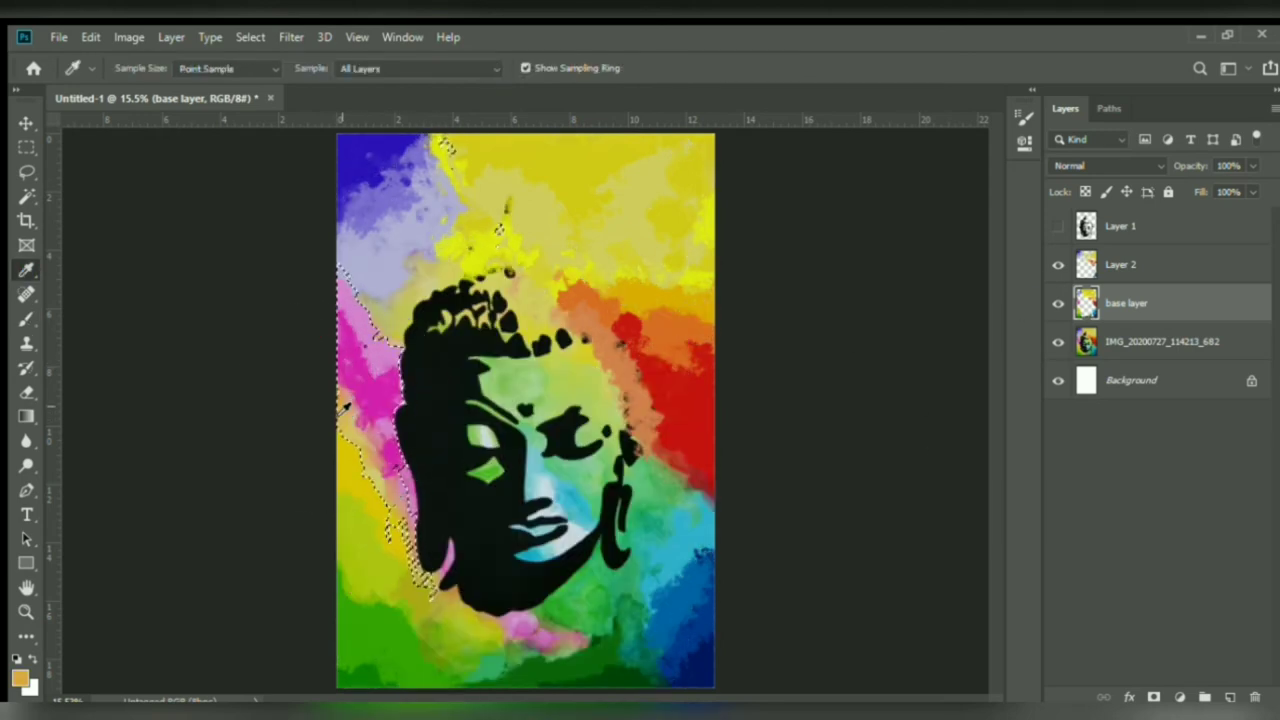
pyautogui.click(1120, 264)
pyautogui.click(1058, 341)
pyautogui.click(22, 318)
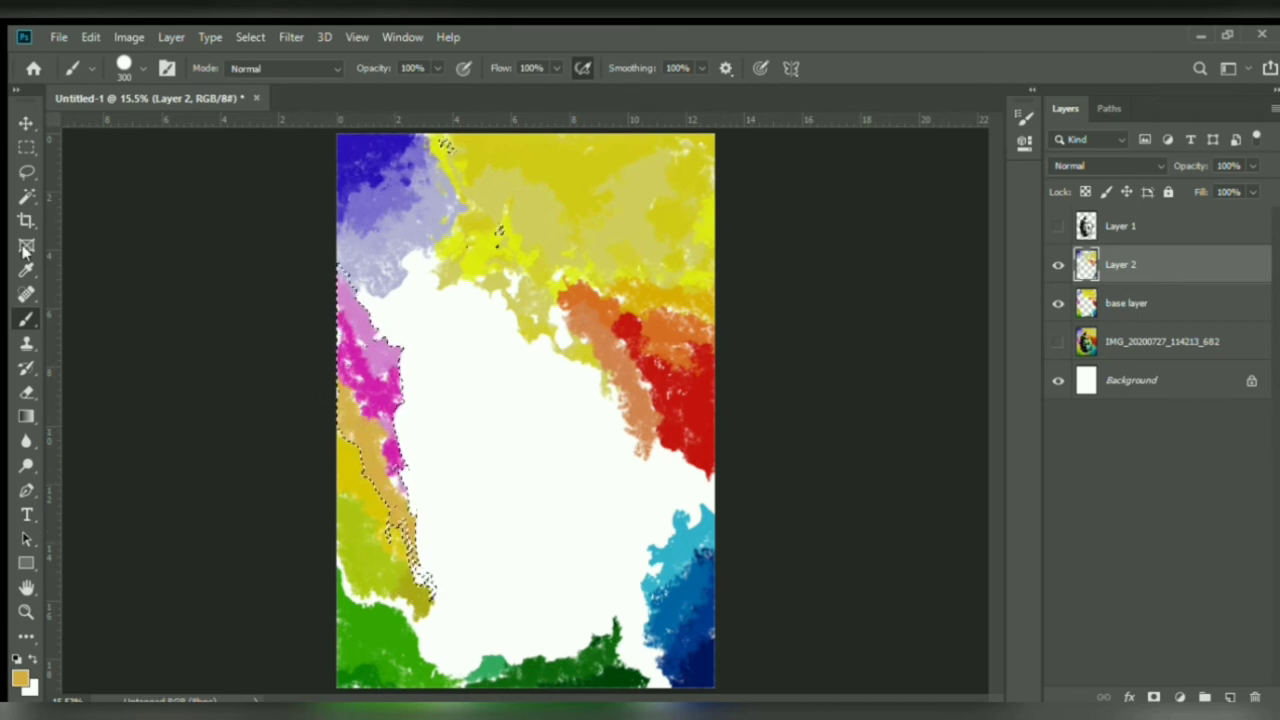
# - Resample the magenta and light pink, fill the gaps in the strip on the base layer, and clear the selection
pyautogui.click(26, 270)
pyautogui.click(378, 383)
pyautogui.click(26, 318)
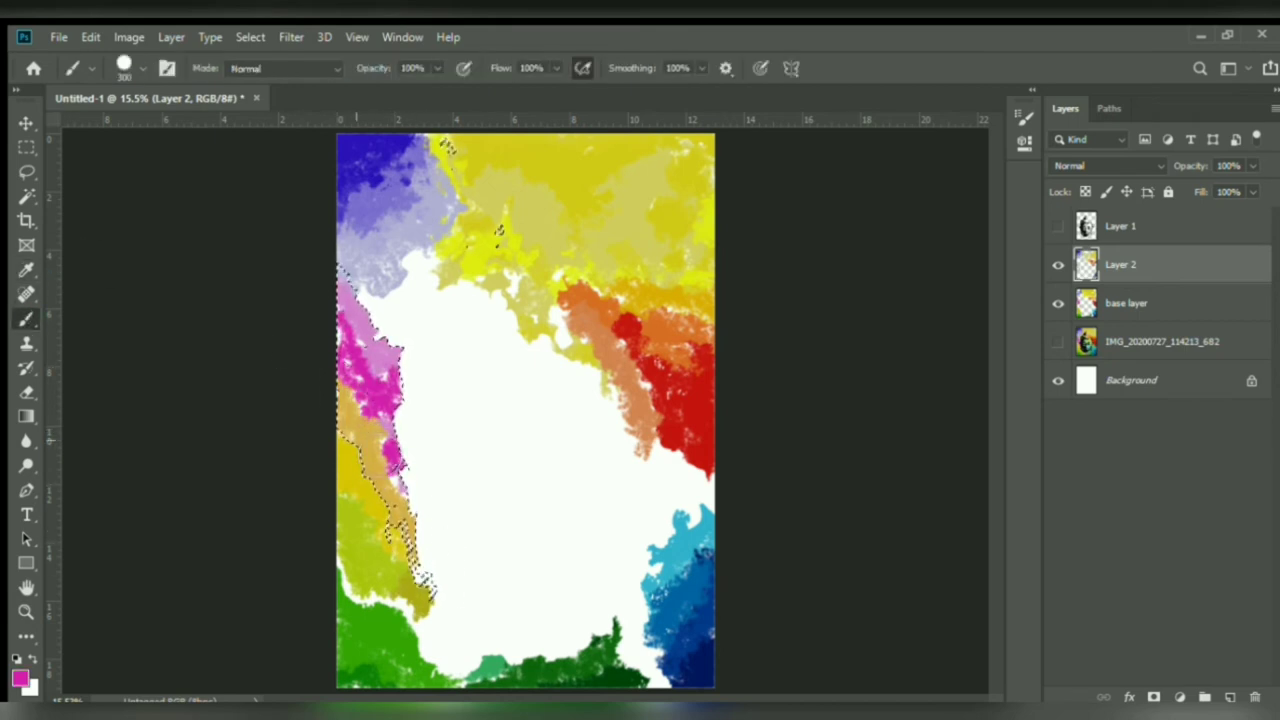
pyautogui.keyDown('alt'); pyautogui.click(383, 354); pyautogui.keyUp('alt')
pyautogui.click(1263, 316)
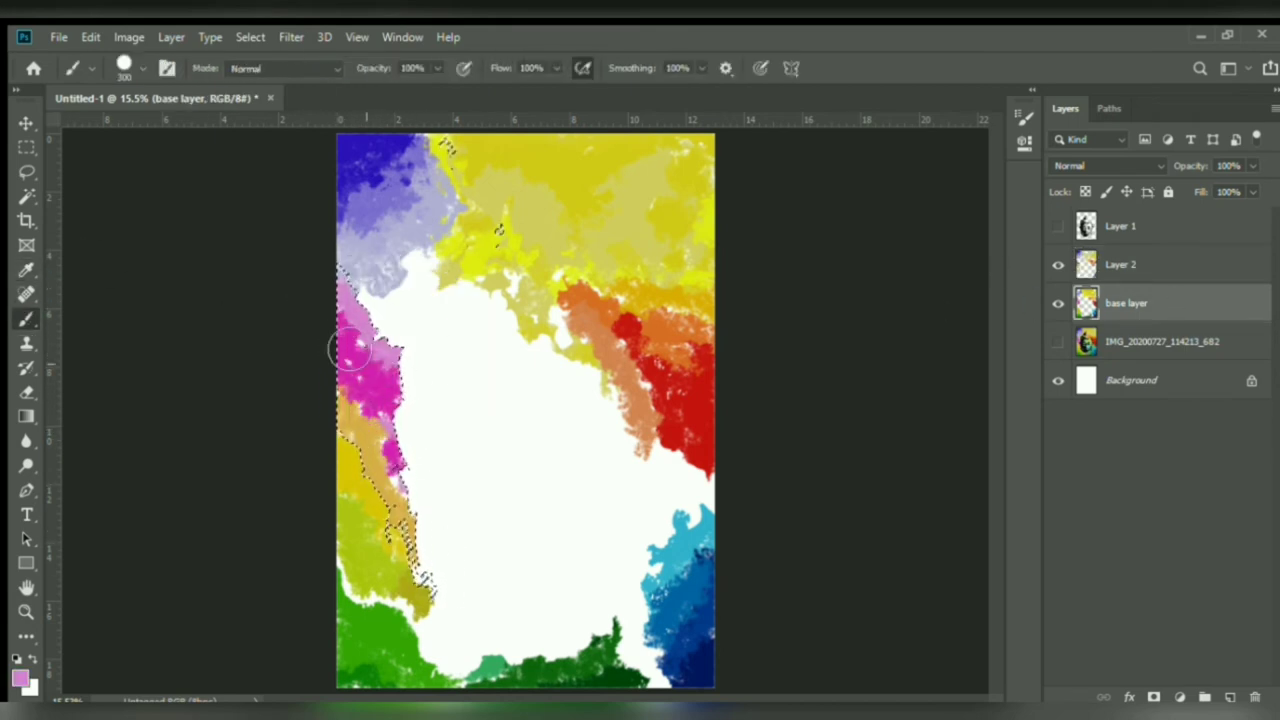
# - Compare the painted background with the reference image and with the black face layer
pyautogui.click(1057, 341)
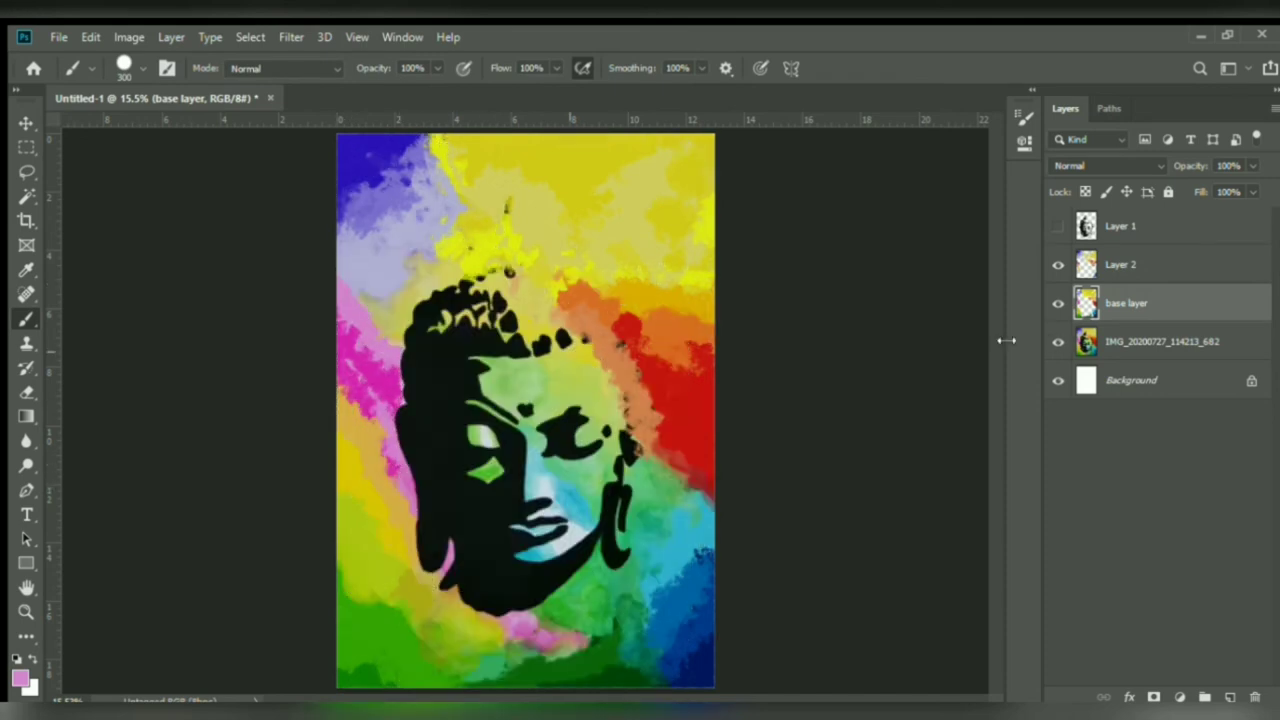
pyautogui.click(1057, 341)
pyautogui.click(1058, 226)
pyautogui.click(1058, 226)
pyautogui.click(1058, 226)
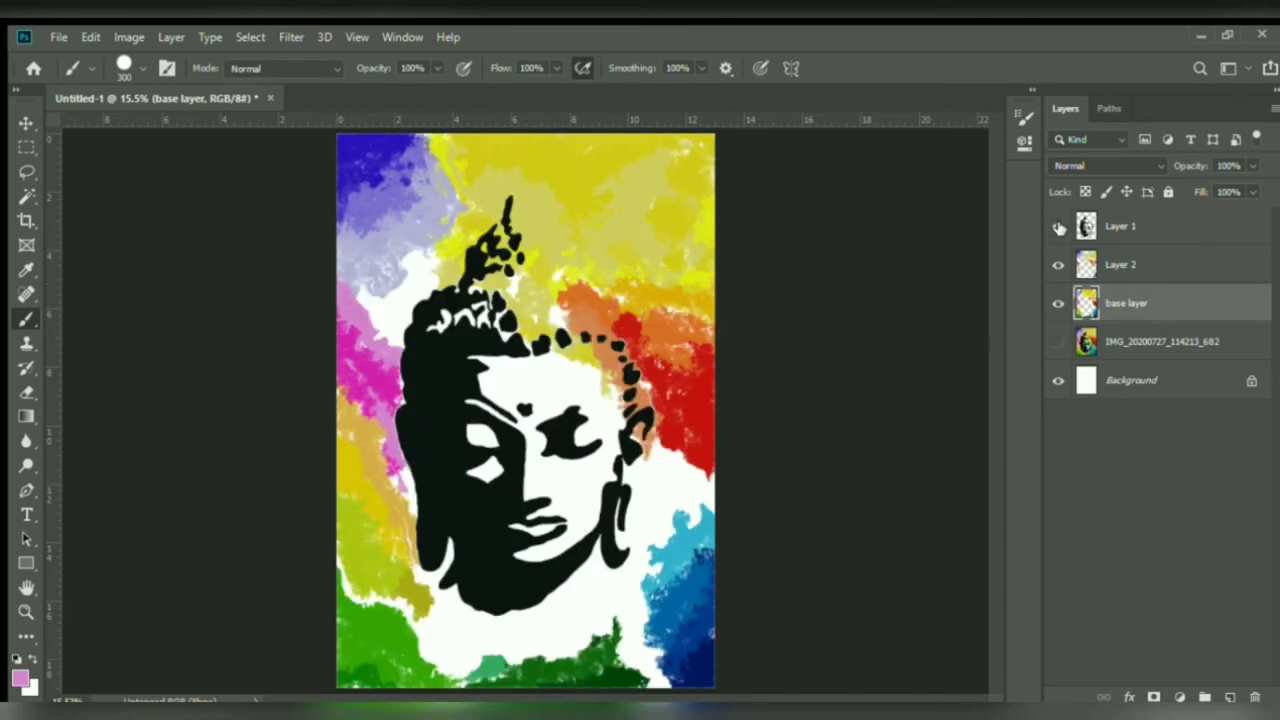
pyautogui.click(1058, 226)
pyautogui.click(1058, 341)
pyautogui.click(1058, 341)
pyautogui.click(1058, 341)
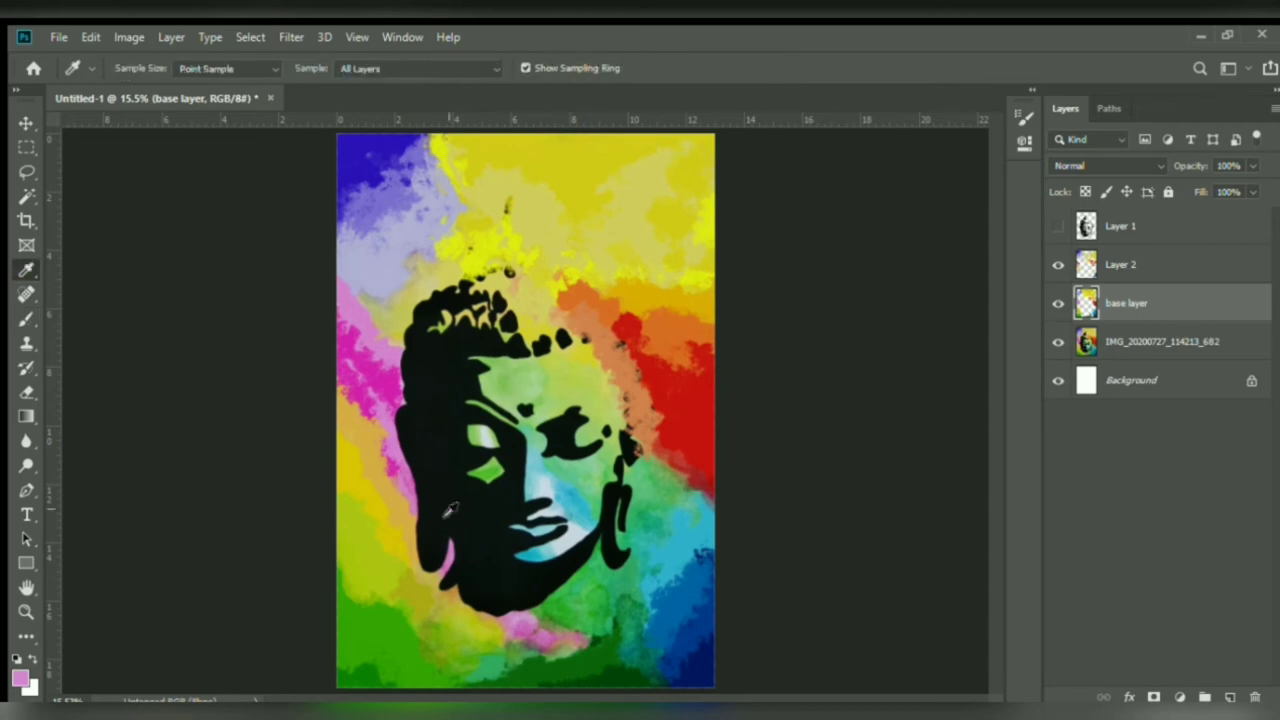
# - Sample the yellow-green below the face and paint it beside the bottom-left green area on the base layer
pyautogui.keyDown('alt'); pyautogui.click(475, 645); pyautogui.keyUp('alt')
pyautogui.keyDown('alt'); pyautogui.click(460, 643); pyautogui.keyUp('alt')
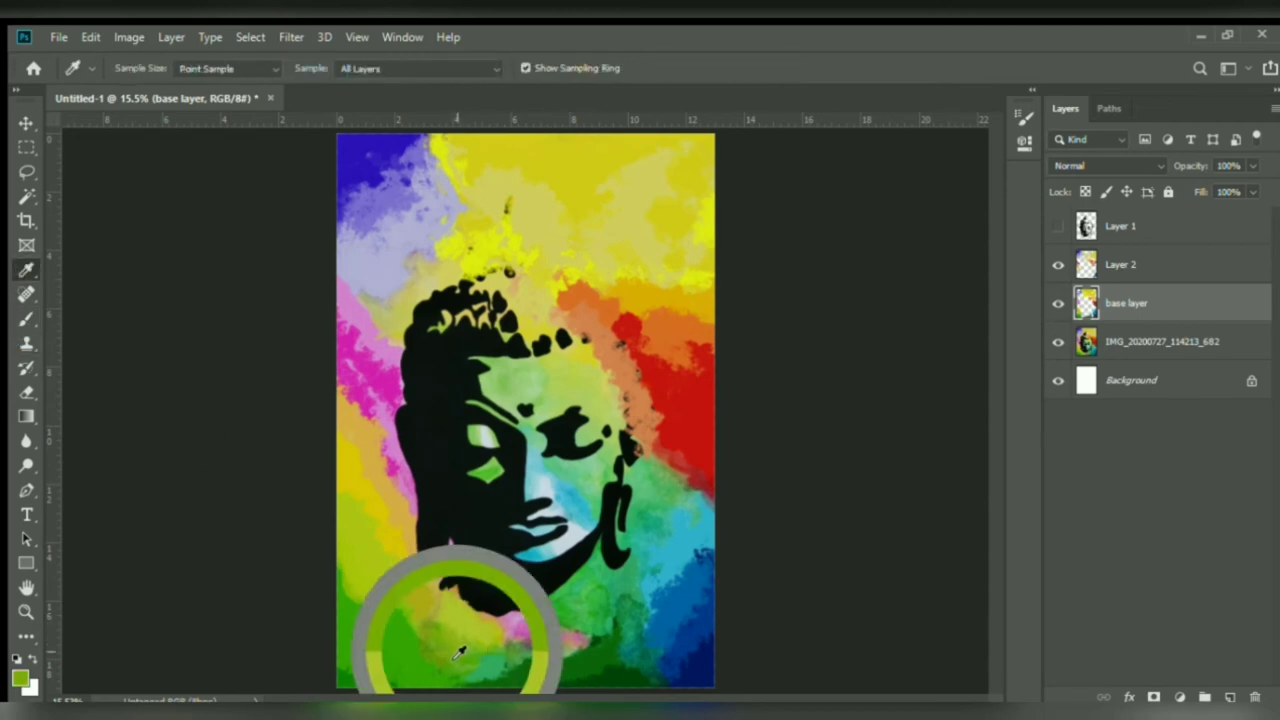
pyautogui.click(1058, 341)
pyautogui.moveTo(432, 626); pyautogui.dragTo(445, 664)
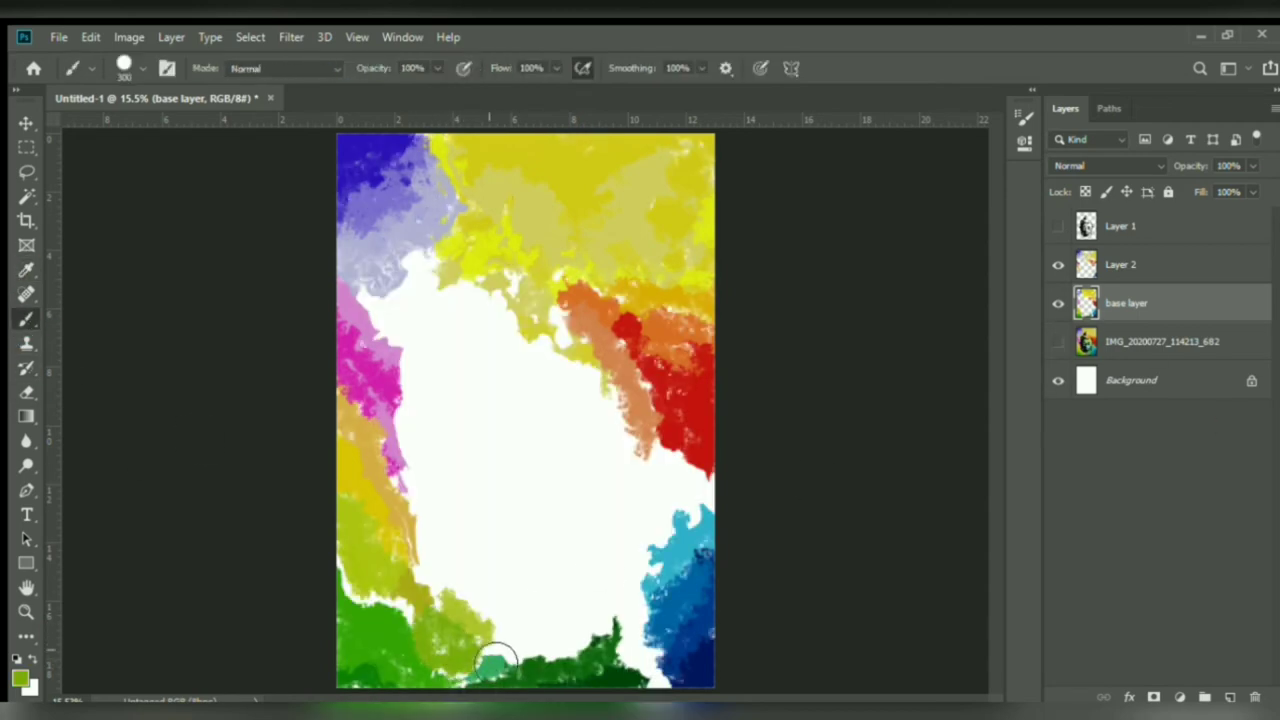
pyautogui.moveTo(405, 608); pyautogui.dragTo(358, 594)
# - Sample the light green beside the right ear and paint it below the red area on Layer 2
pyautogui.click(1058, 341)
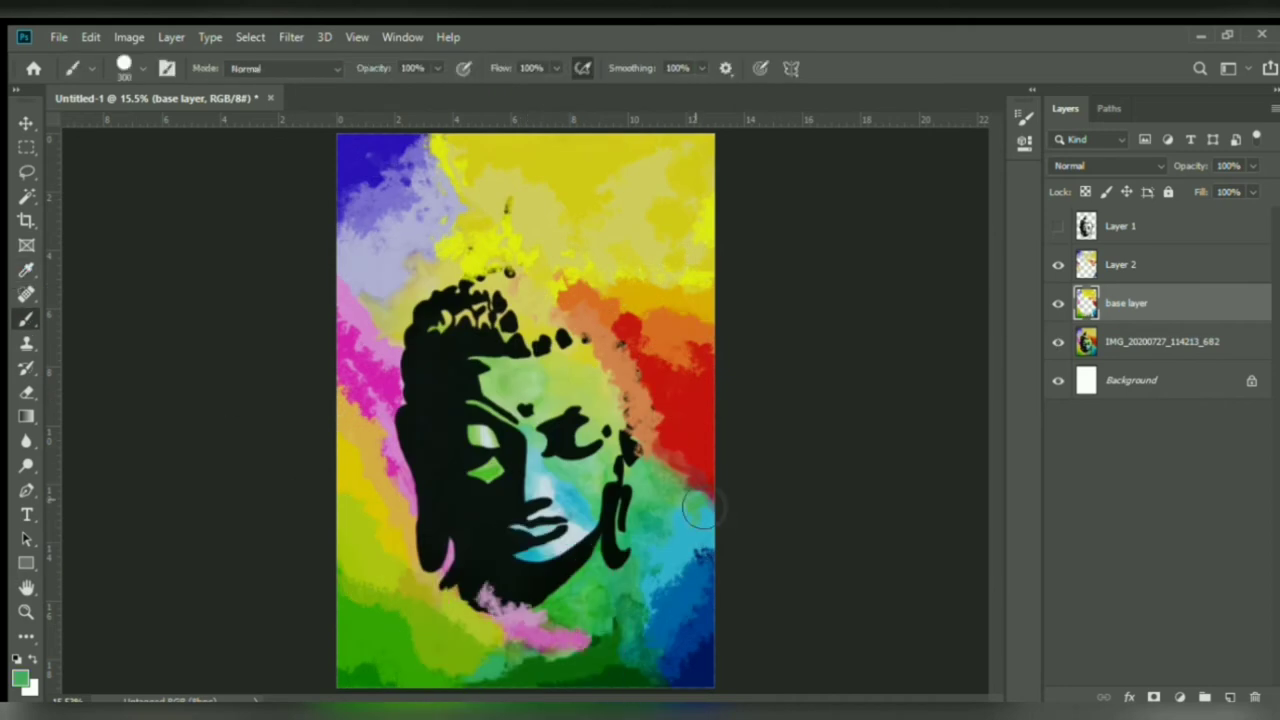
pyautogui.click(31, 276)
pyautogui.click(638, 488)
pyautogui.click(27, 319)
pyautogui.click(1120, 265)
pyautogui.click(1058, 341)
pyautogui.moveTo(650, 464)
pyautogui.mouseDown()
pyautogui.moveTo(668, 513)
pyautogui.moveTo(690, 484)
pyautogui.moveTo(657, 529)
pyautogui.mouseUp()
# - Sample the medium teal green and paint it on Layer 2 from the cyan area down towards the chin
pyautogui.press('alt')
pyautogui.click(1059, 341)
pyautogui.press('alt')
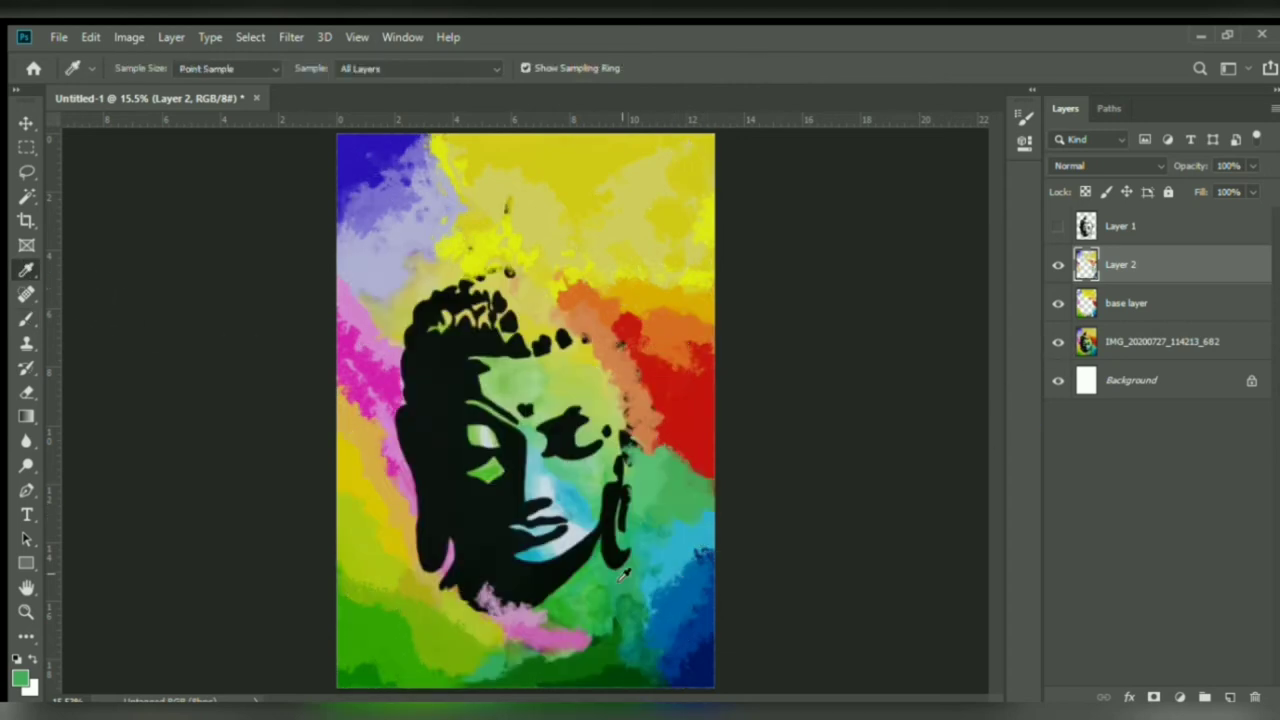
pyautogui.click(1059, 341)
pyautogui.moveTo(665, 535)
pyautogui.mouseDown()
pyautogui.moveTo(643, 586)
pyautogui.moveTo(595, 600)
pyautogui.mouseUp()
# - Sample the darker green below the right ear and paint the gap beside the dark blue area on the base layer
pyautogui.click(1059, 341)
pyautogui.press('alt')
pyautogui.keyDown('alt'); pyautogui.click(630, 584); pyautogui.keyUp('alt')
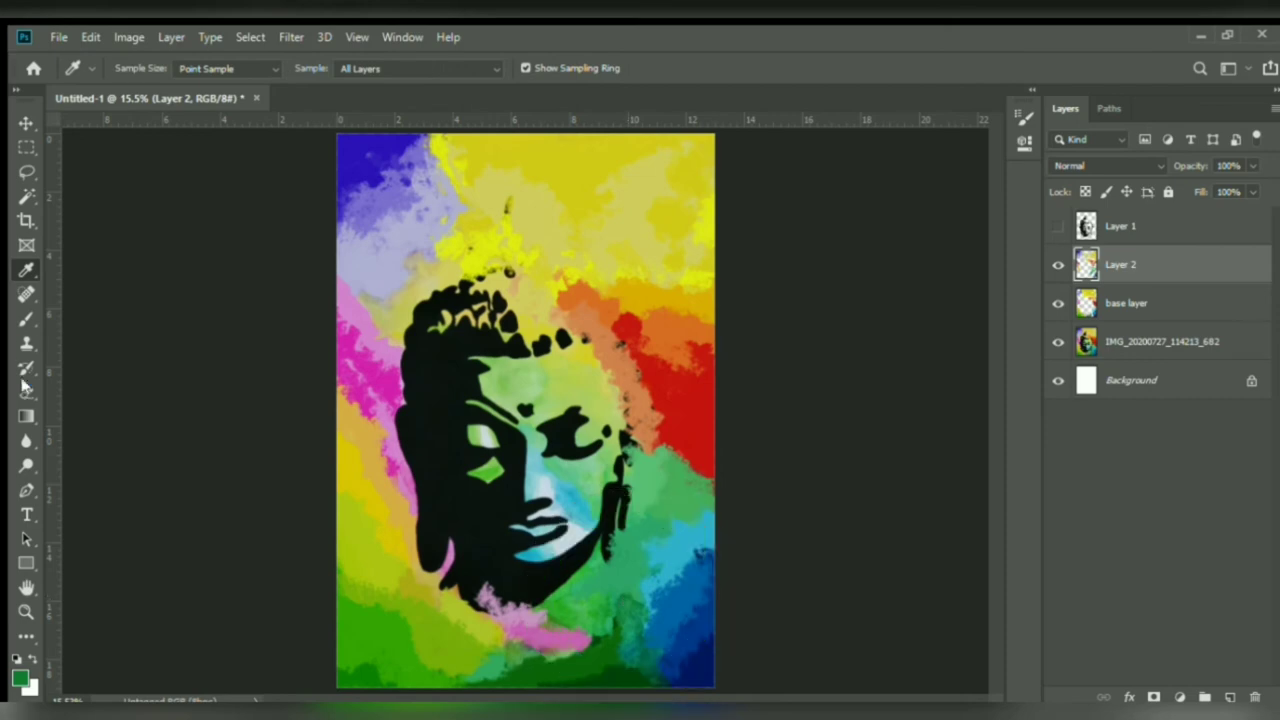
pyautogui.hotkey('alt', '[')
pyautogui.click(1059, 341)
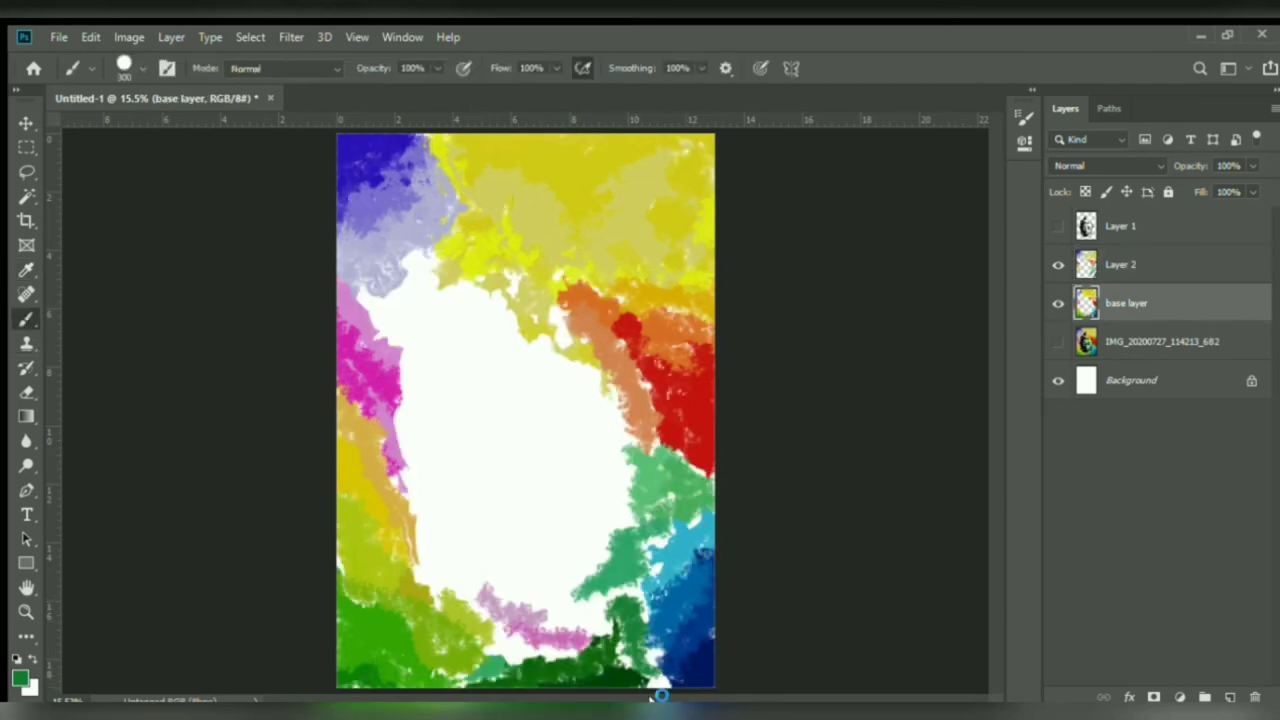
pyautogui.moveTo(652, 692); pyautogui.dragTo(637, 668)
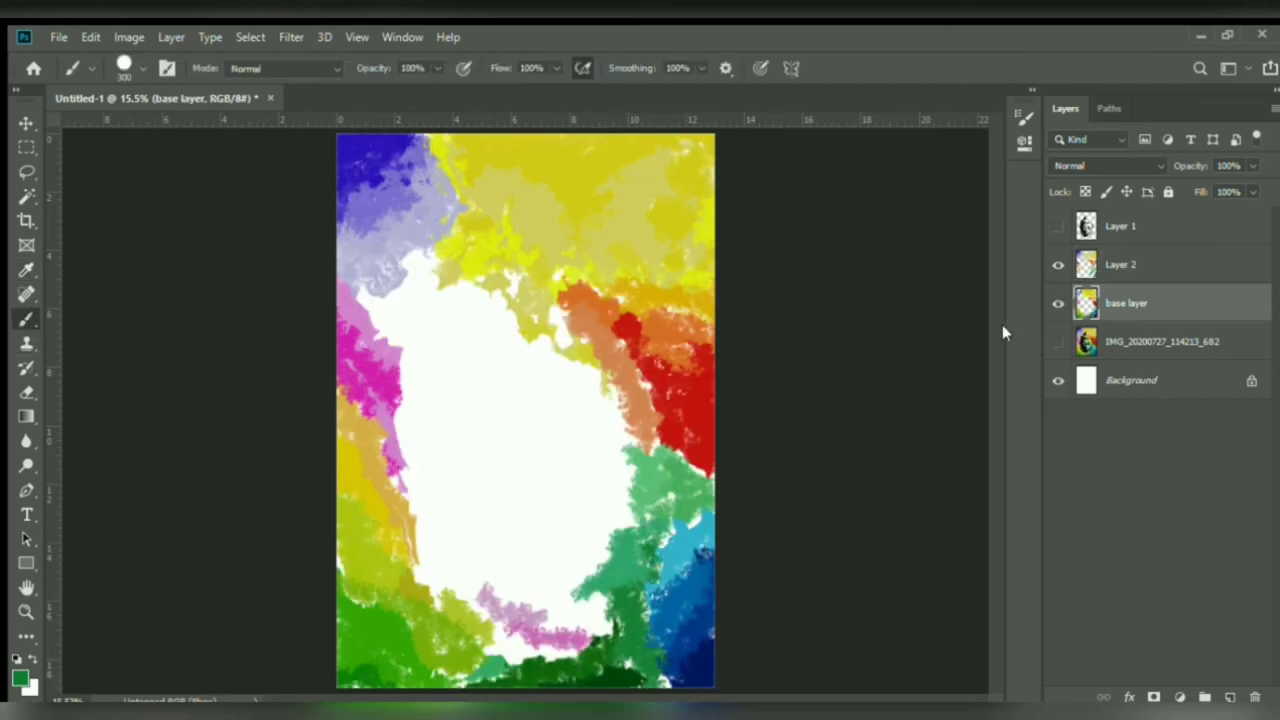
# - Sample the bright green below the jaw and paint it right of the bottom pink patch on the base layer
pyautogui.click(1059, 341)
pyautogui.keyDown('alt'); pyautogui.click(558, 596); pyautogui.keyUp('alt')
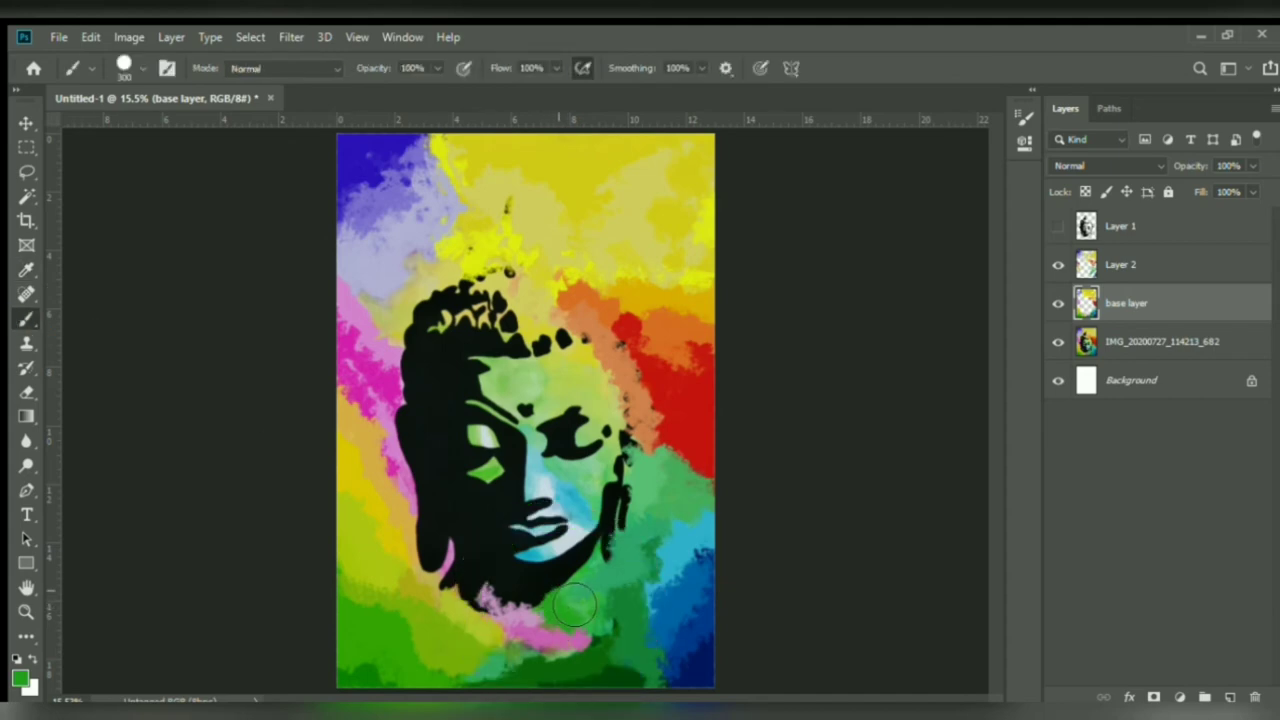
pyautogui.click(1059, 341)
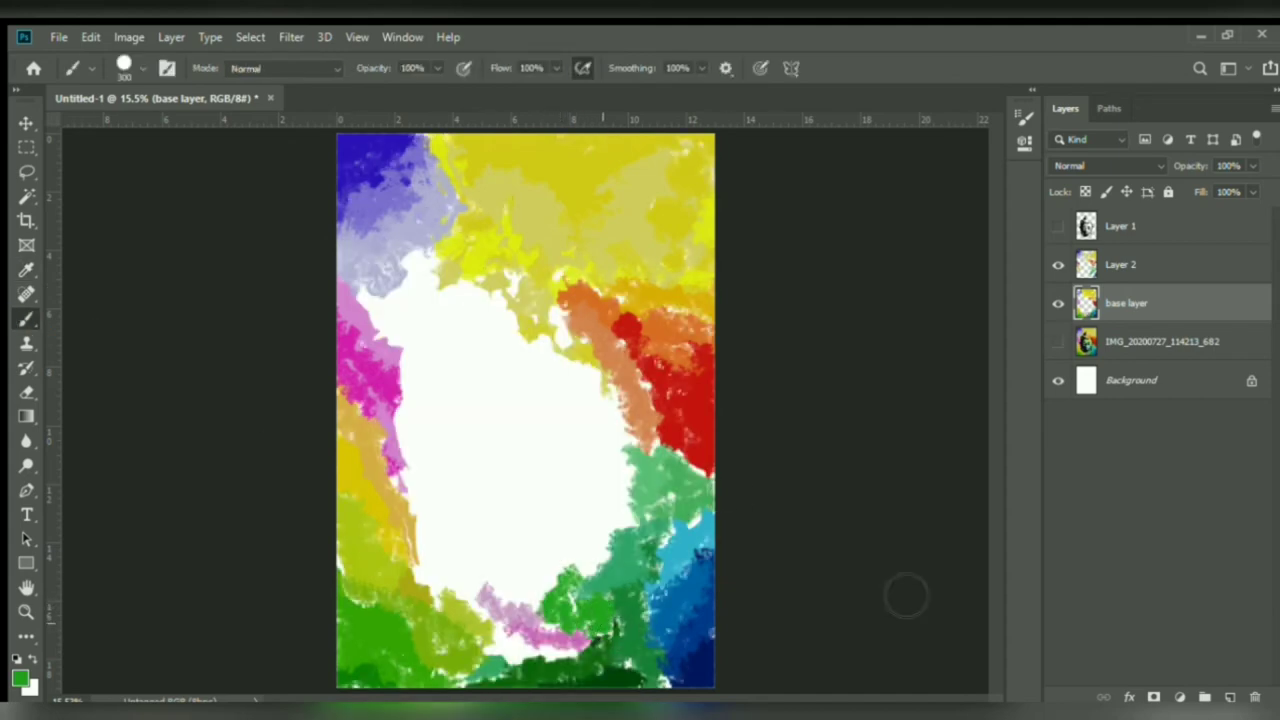
# - Sample the muted green and paint the gap between the bottom pink patch and the dark green edge
pyautogui.click(1059, 342)
pyautogui.click(1059, 342)
pyautogui.click(1059, 342)
pyautogui.click(27, 270)
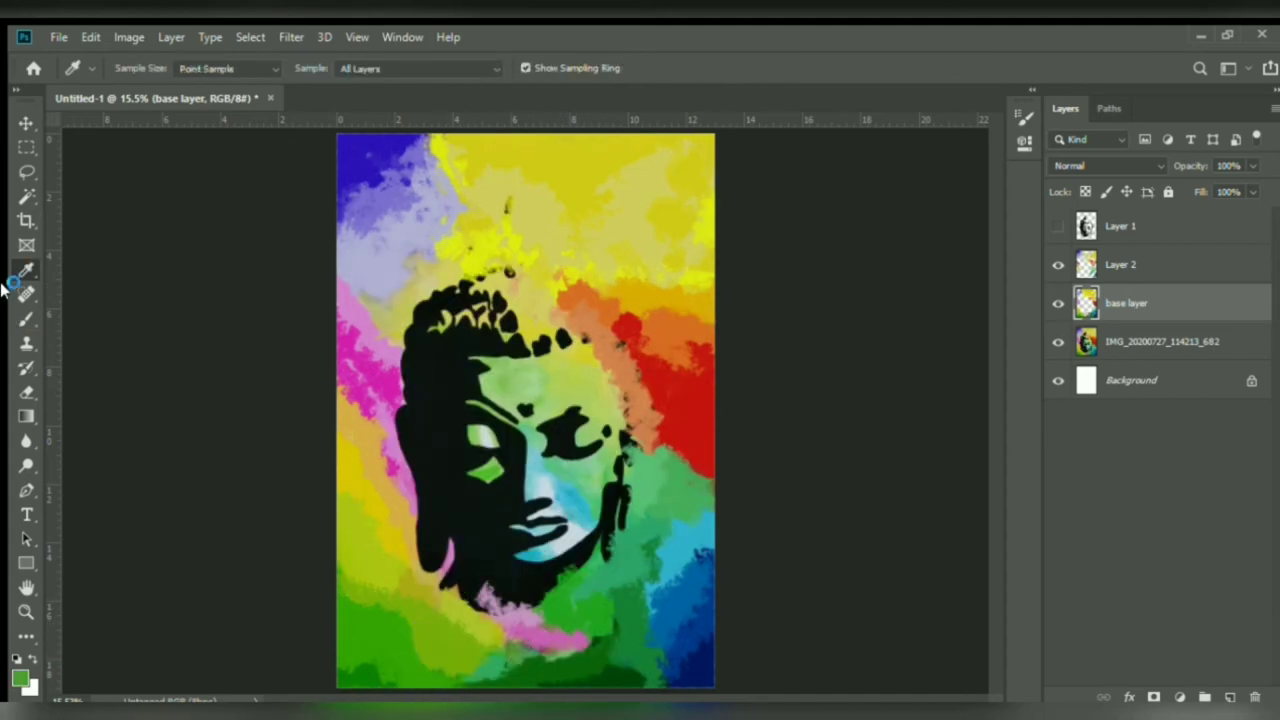
pyautogui.press('b')
pyautogui.click(1059, 341)
pyautogui.click(1059, 341)
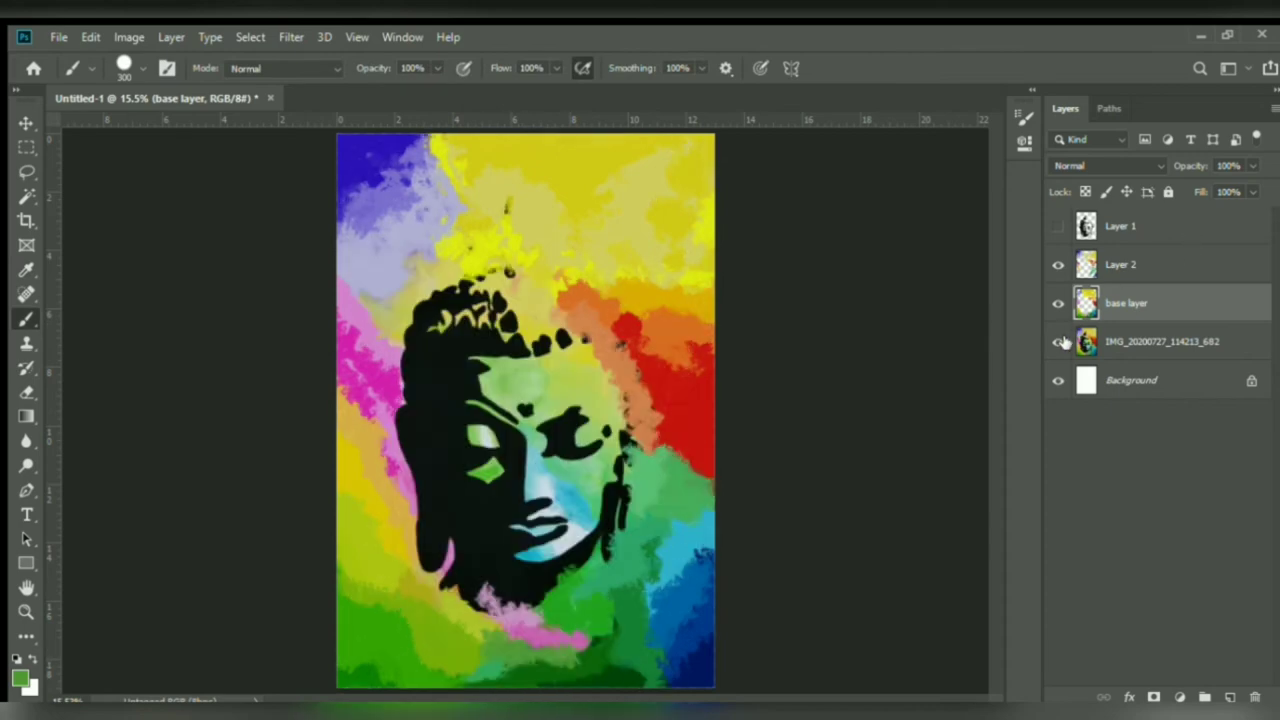
# - Sample the pink beside the left ear and paint it from the ear down to the chin on the base layer
pyautogui.press('i')
pyautogui.click(409, 487)
pyautogui.click(1059, 341)
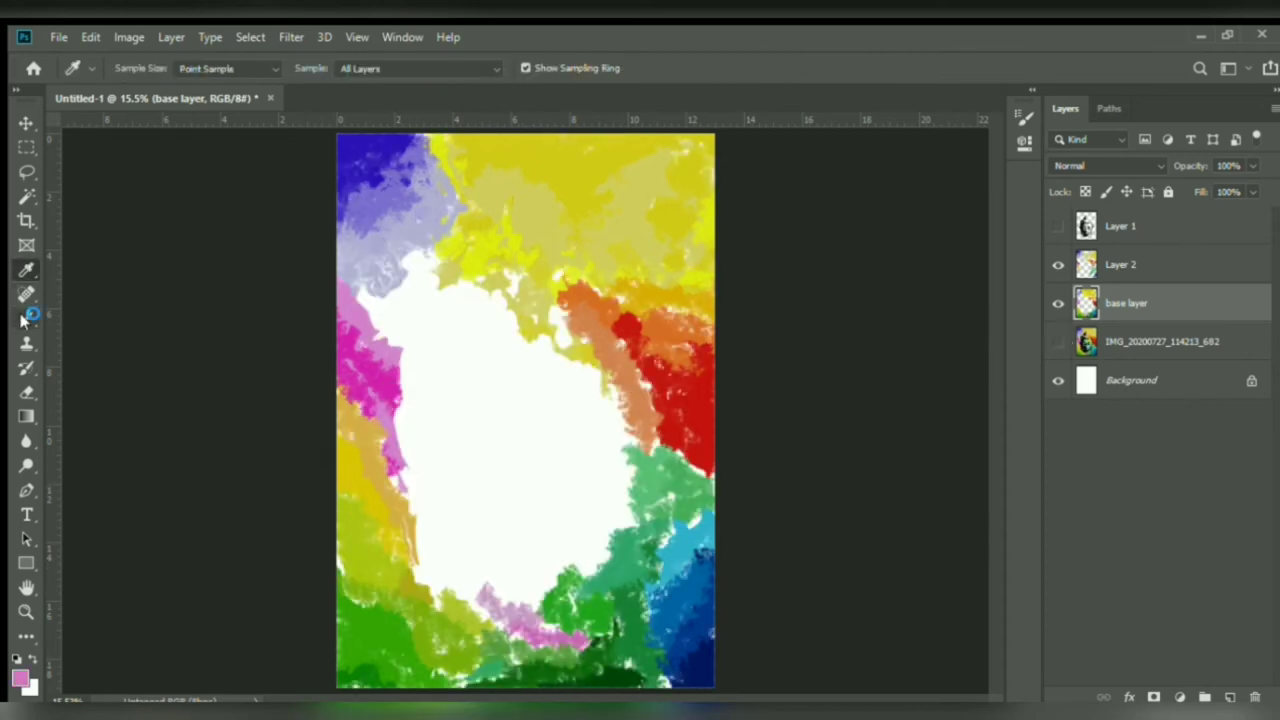
pyautogui.press('b')
pyautogui.moveTo(499, 617)
pyautogui.mouseDown()
pyautogui.moveTo(433, 578)
pyautogui.moveTo(454, 613)
pyautogui.moveTo(508, 628)
pyautogui.mouseUp()
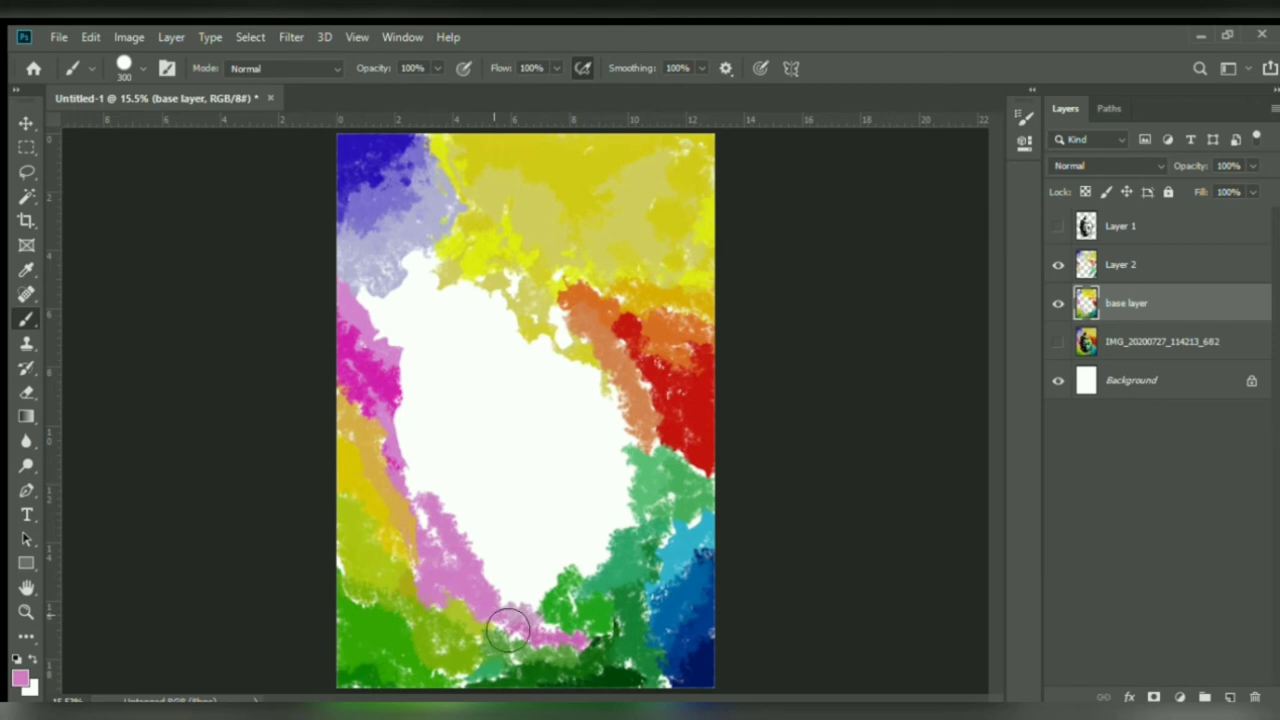
# - Sample the light blue from the cheek and paint it diagonally across the cheek on the base layer
pyautogui.click(1059, 341)
pyautogui.press('i')
pyautogui.click(564, 495)
pyautogui.press('b')
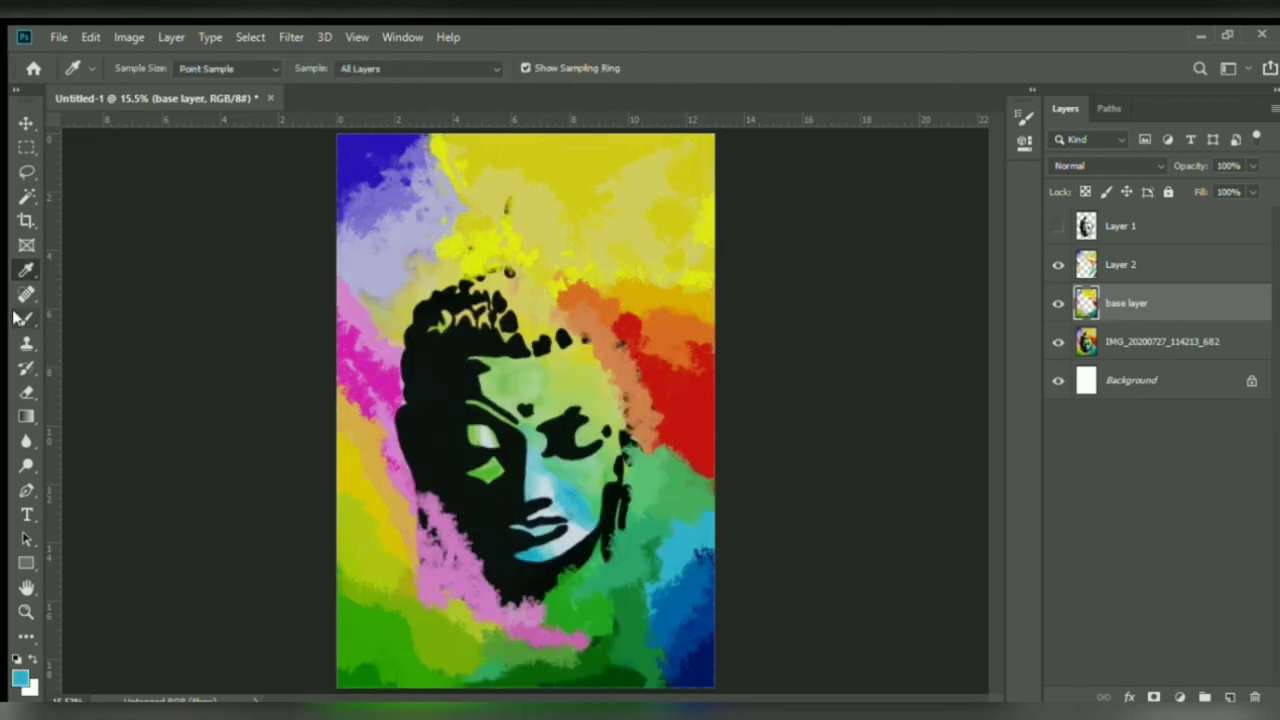
pyautogui.moveTo(598, 515); pyautogui.dragTo(570, 475)
# - Sample the deeper cyan from the chin, paint it over the lips and chin, and show the black face layer
pyautogui.press('i')
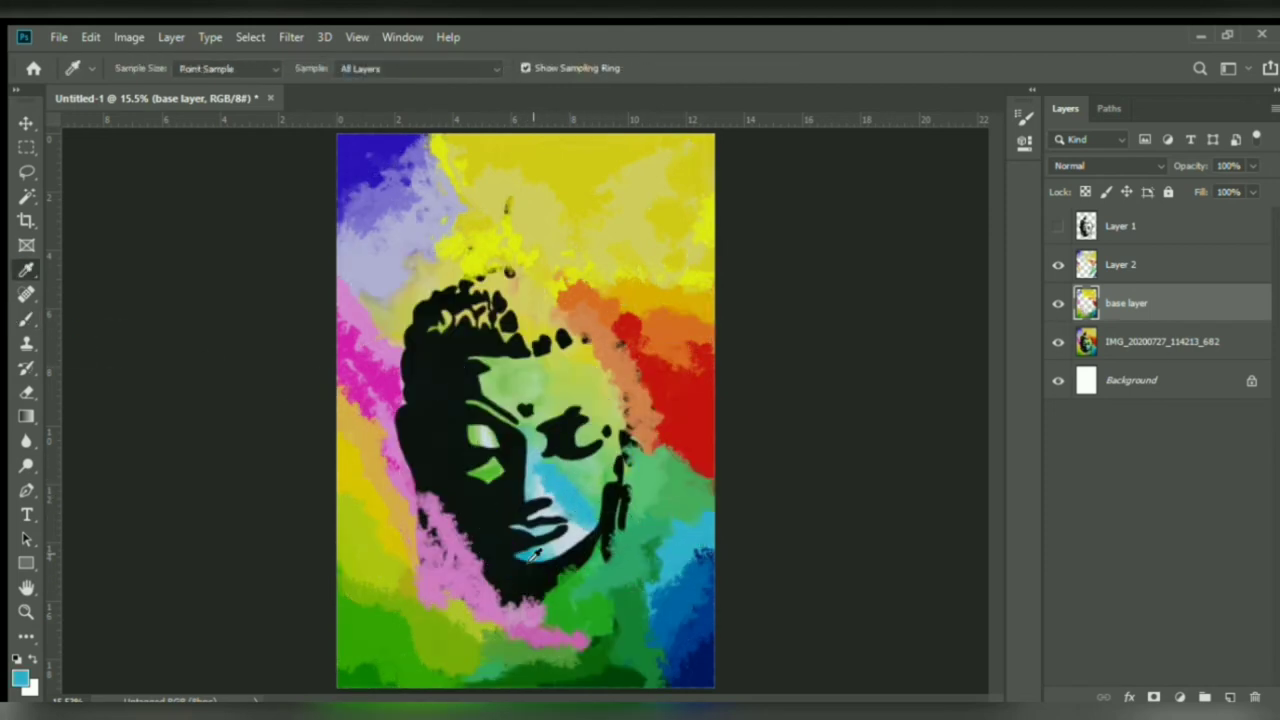
pyautogui.click(530, 561)
pyautogui.press('b')
pyautogui.moveTo(500, 565); pyautogui.dragTo(493, 533)
pyautogui.click(1058, 227)
pyautogui.click(1059, 341)
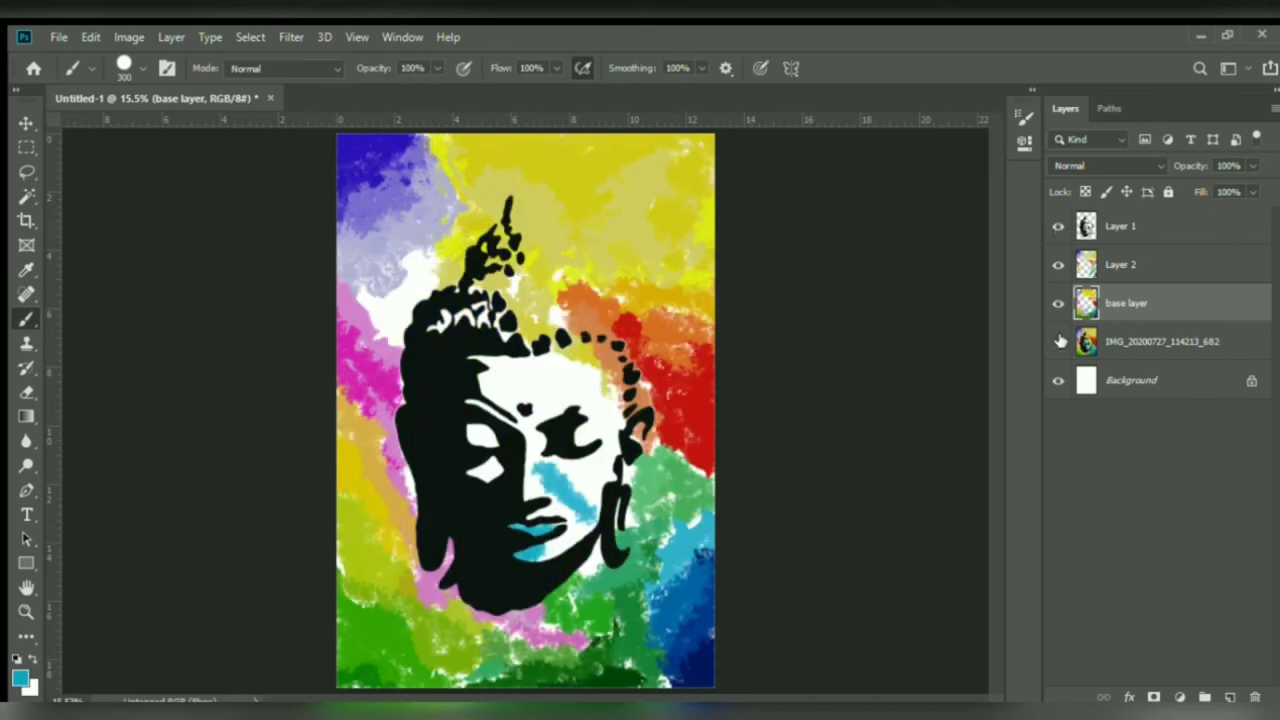
pyautogui.click(1059, 341)
# - Sample the yellow at the forehead hairline and check the painting against the reference image
pyautogui.press('i')
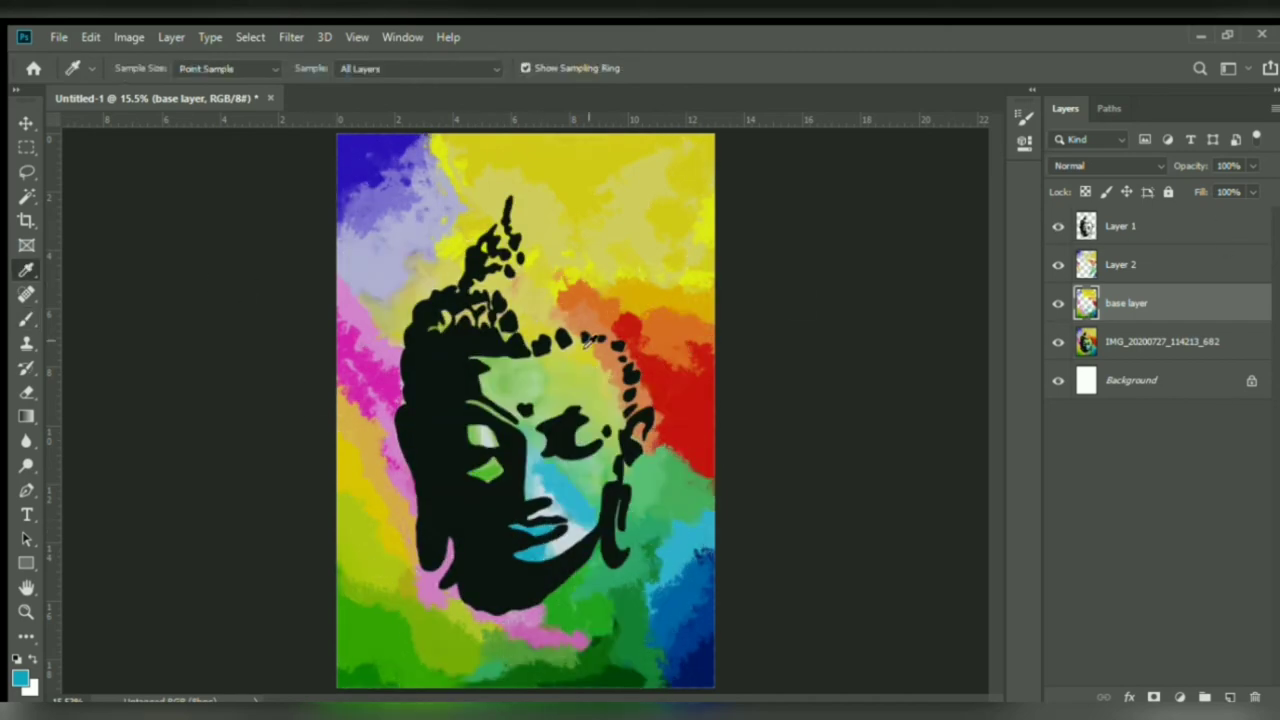
pyautogui.click(591, 343)
pyautogui.press('b')
pyautogui.click(1058, 341)
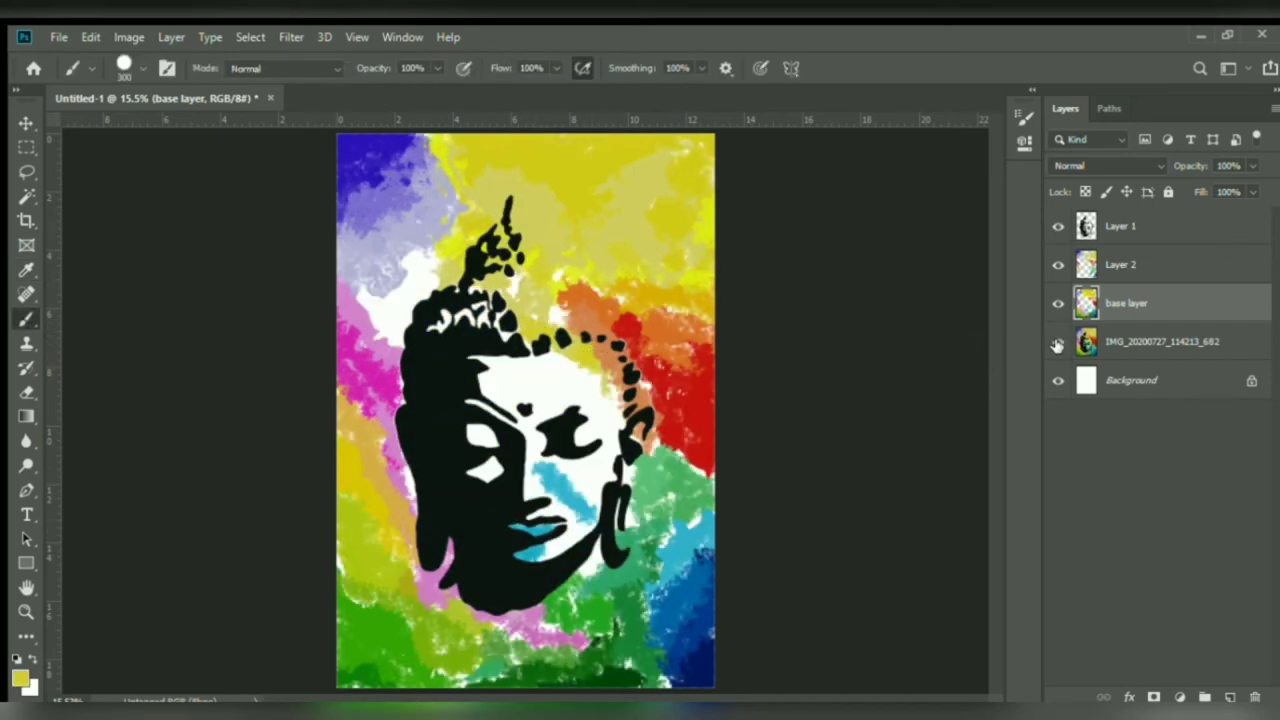
pyautogui.click(1058, 341)
# - Hide the base layer, sample the light orange from the reference, and paint it beside the topknot on Layer 2
pyautogui.click(1058, 304)
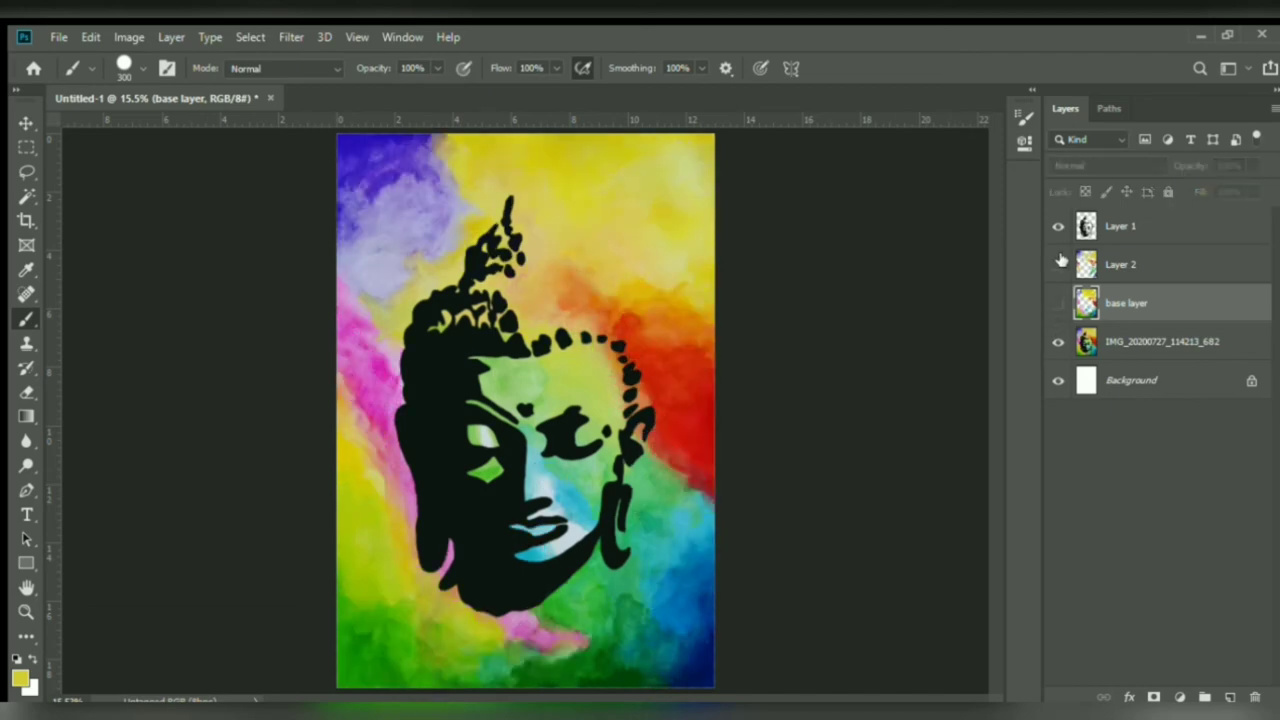
pyautogui.click(22, 270)
pyautogui.click(1160, 266)
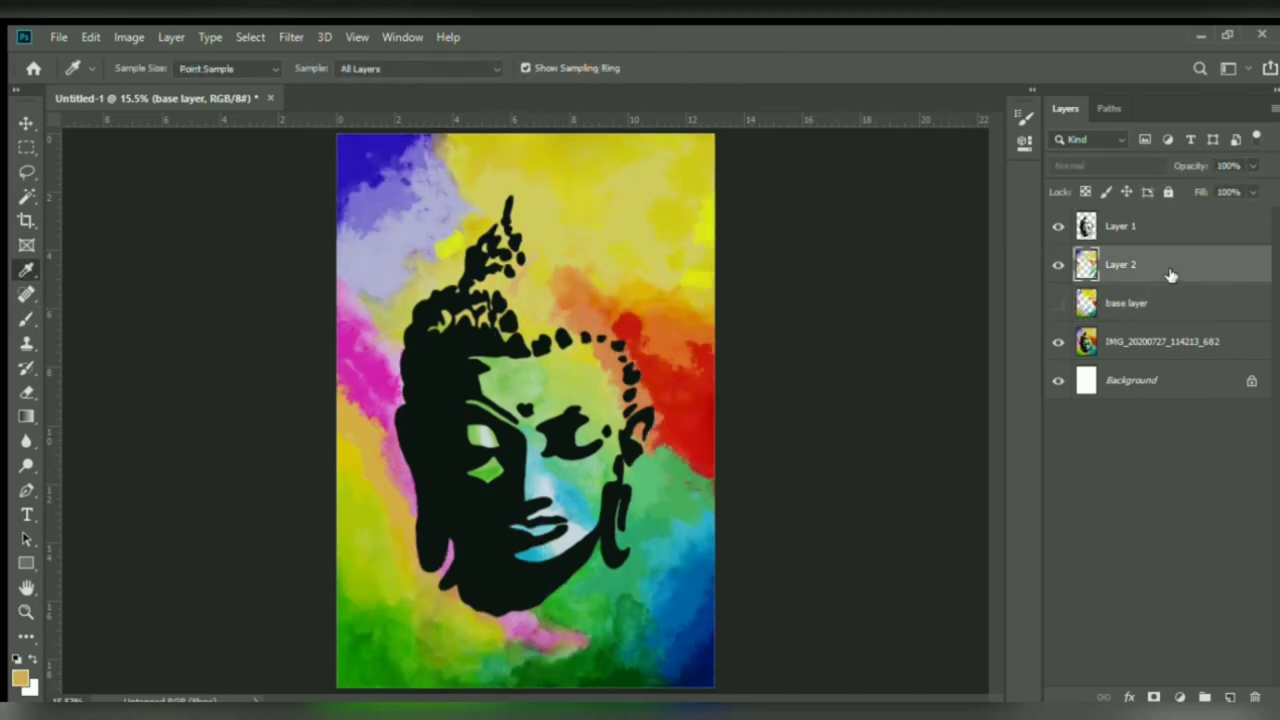
pyautogui.press('b')
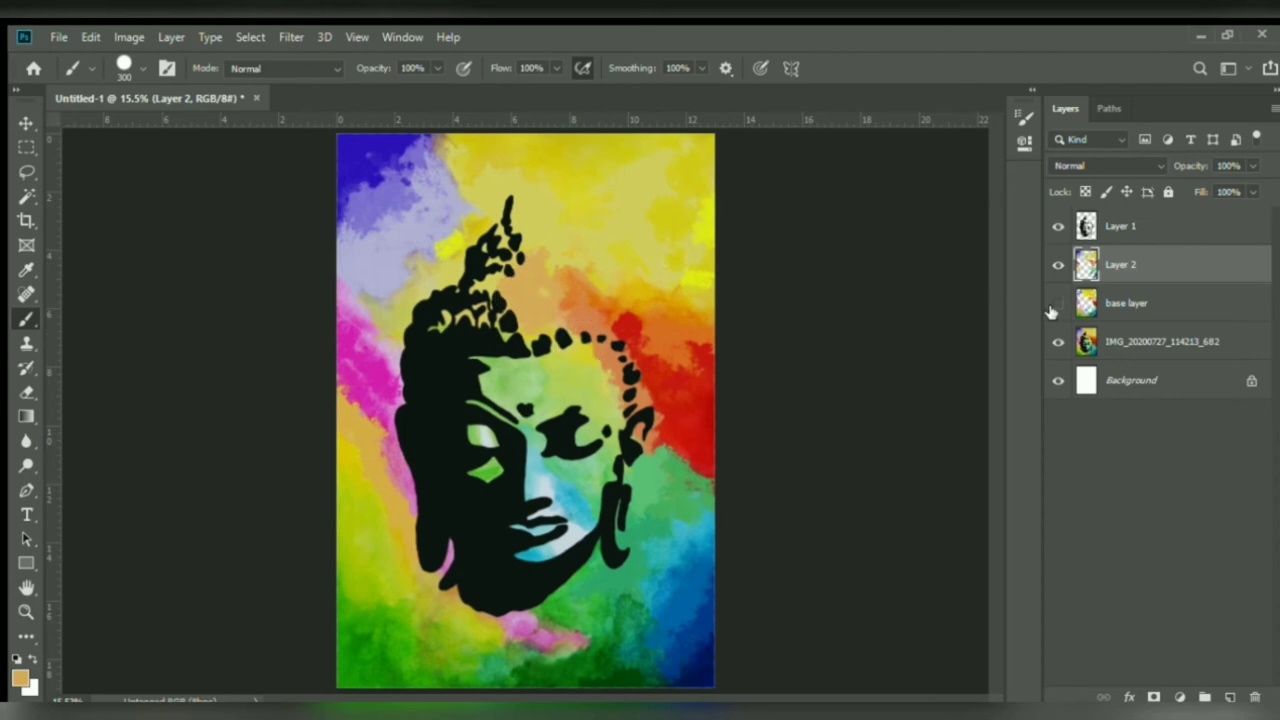
# - Compare Layer 2 and the base layer with the reference image by switching their visibility
pyautogui.click(1058, 266)
pyautogui.click(1058, 266)
pyautogui.click(1059, 308)
pyautogui.click(1058, 343)
pyautogui.click(1058, 344)
pyautogui.click(1058, 265)
pyautogui.click(1059, 302)
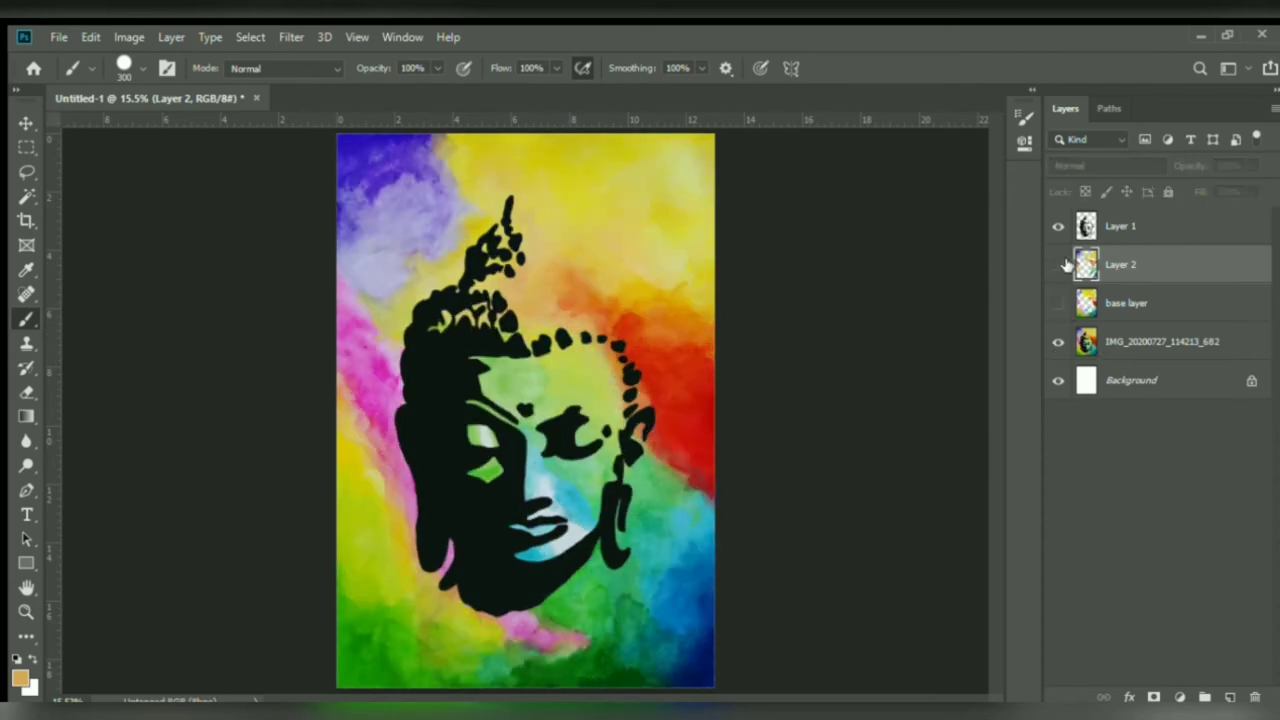
# - Check Layer 2 against the reference image, show Layer 2 and the base layer, and hide the reference
pyautogui.click(1059, 265)
pyautogui.click(1059, 265)
pyautogui.click(1062, 267)
pyautogui.click(1063, 267)
pyautogui.click(1062, 267)
pyautogui.click(1060, 343)
pyautogui.click(1059, 304)
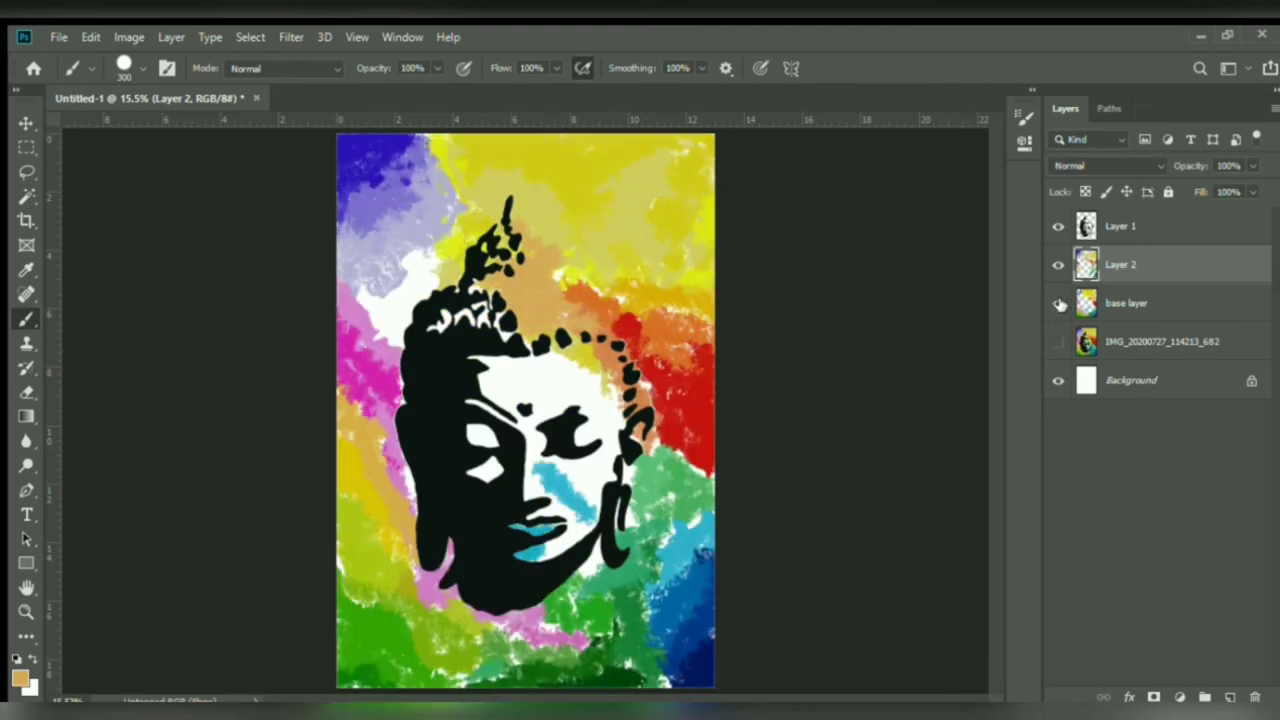
# - Sample the light green and the brighter green from the reference and paint the forehead, open eye and cheek patch on Layer 2
pyautogui.click(1058, 342)
pyautogui.keyDown('alt'); pyautogui.click(493, 405); pyautogui.keyUp('alt')
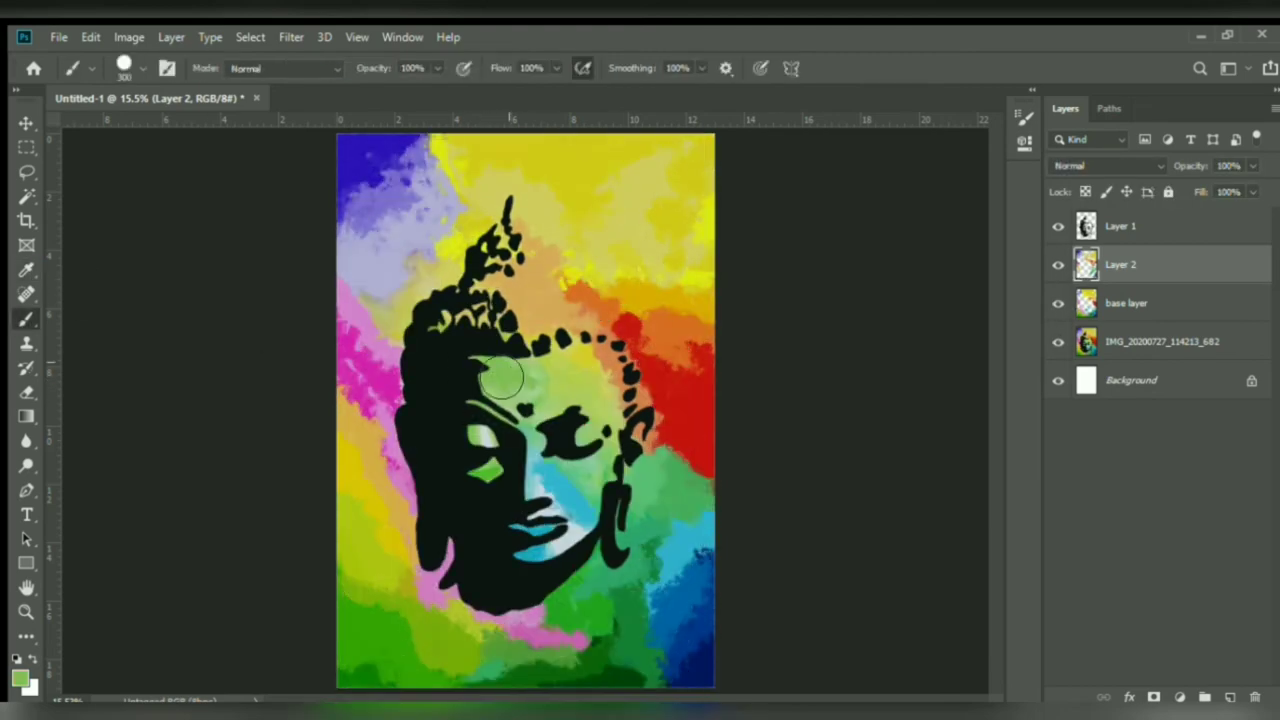
pyautogui.keyDown('alt'); pyautogui.click(466, 457); pyautogui.keyUp('alt')
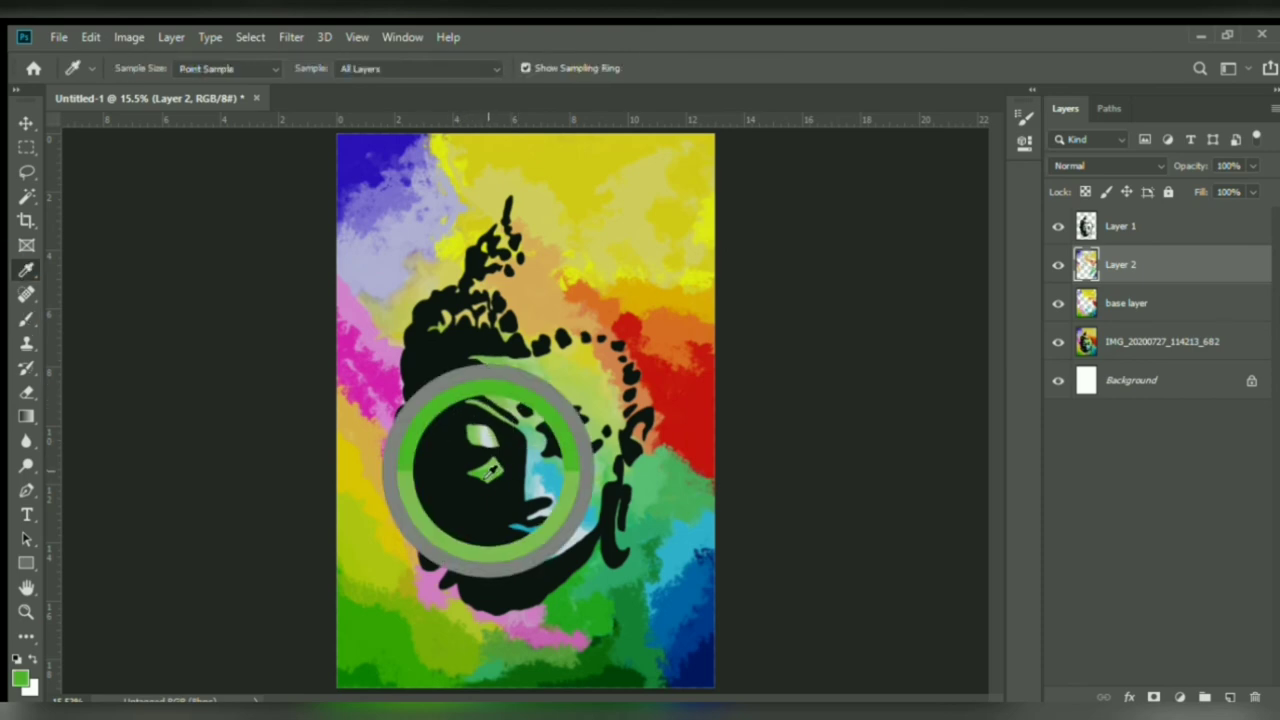
pyautogui.click(1058, 342)
pyautogui.moveTo(470, 442); pyautogui.dragTo(485, 462)
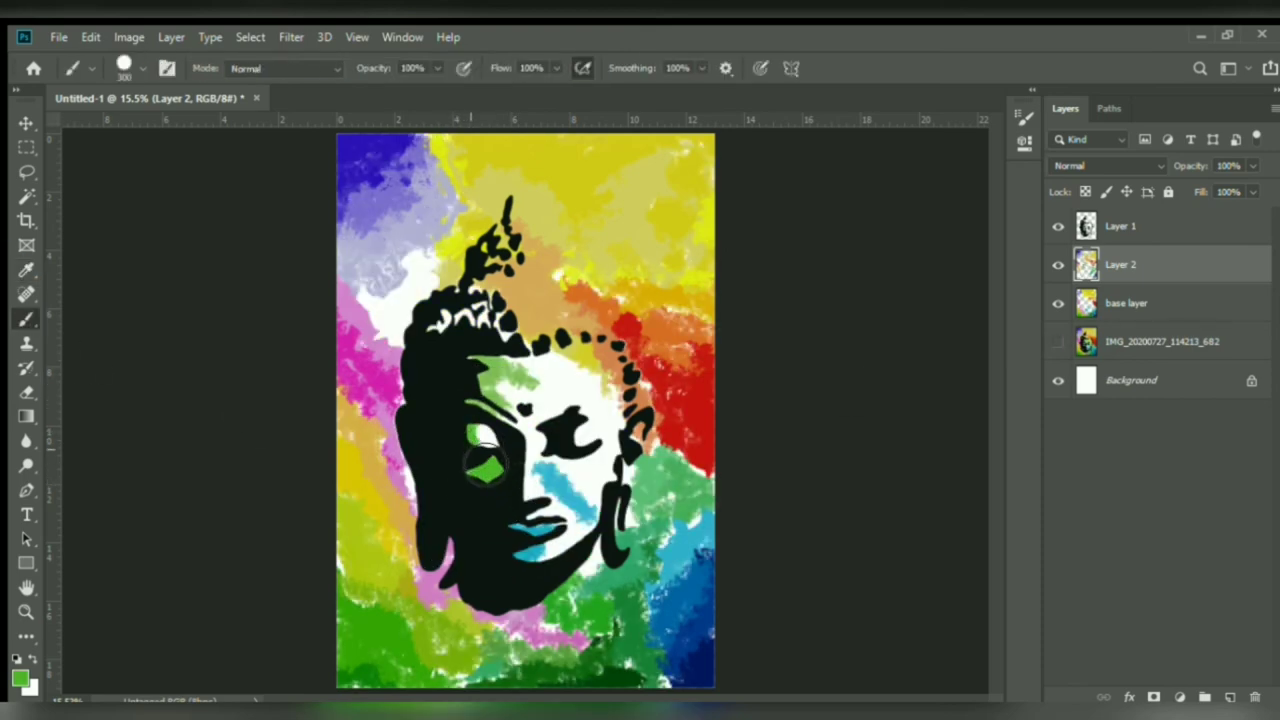
# - Sample the light green from the middle of the forehead and paint it around the closed eye and upper cheek
pyautogui.click(1058, 342)
pyautogui.click(26, 270)
pyautogui.click(528, 378)
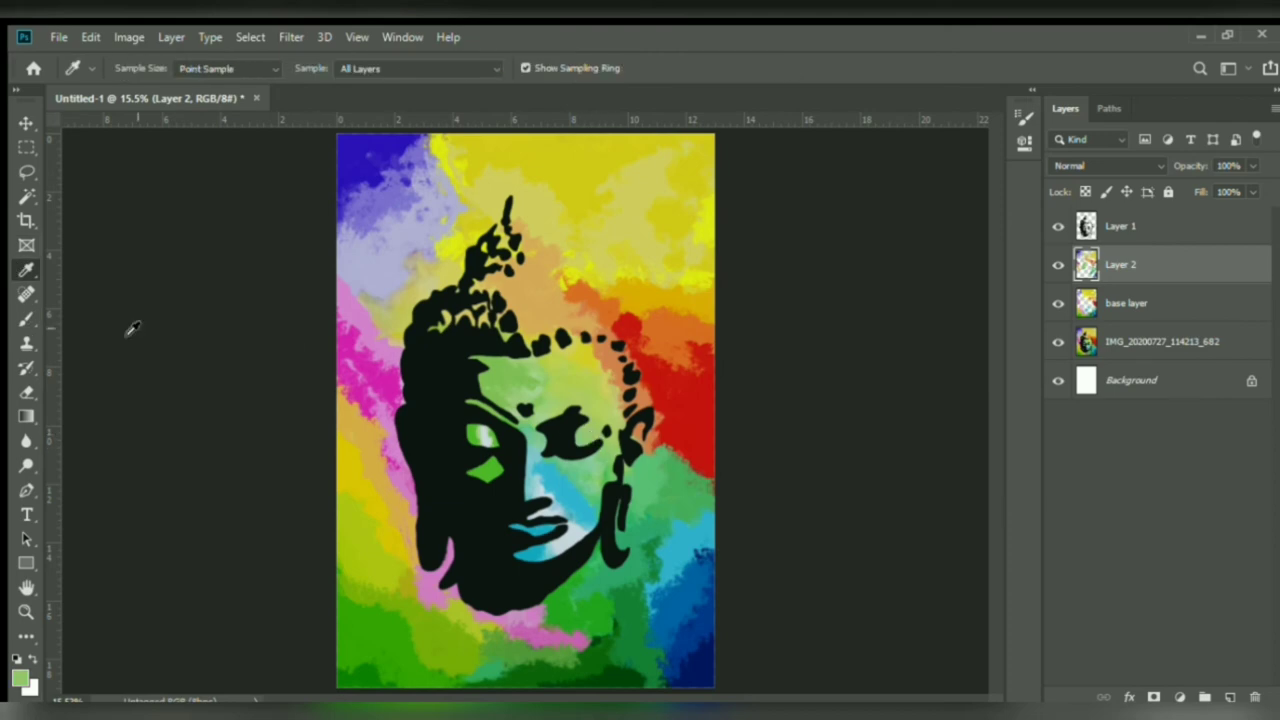
pyautogui.click(26, 319)
pyautogui.moveTo(590, 430); pyautogui.dragTo(594, 458)
# - Sample the forehead's yellow-green, yellow and green tones and fill the forehead beside the hairline, checking it with the reference hidden
pyautogui.click(26, 270)
pyautogui.click(588, 396)
pyautogui.click(26, 319)
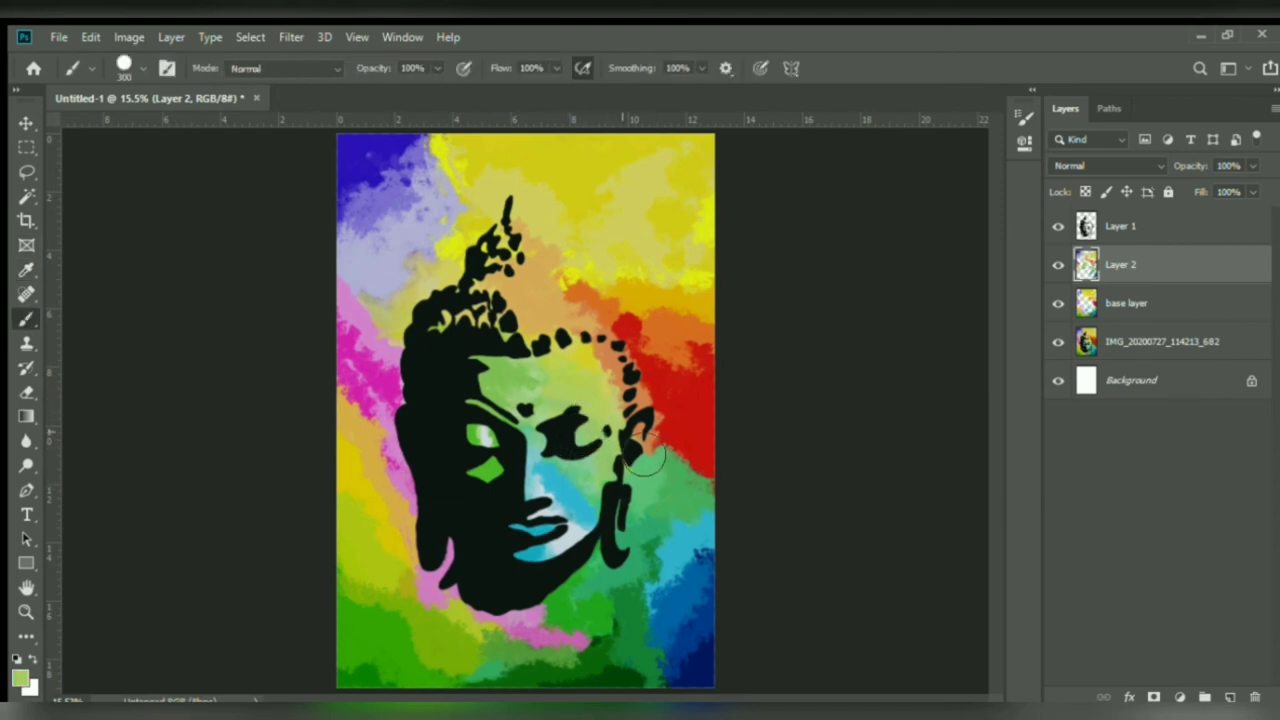
pyautogui.keyDown('alt'); pyautogui.click(590, 367); pyautogui.keyUp('alt')
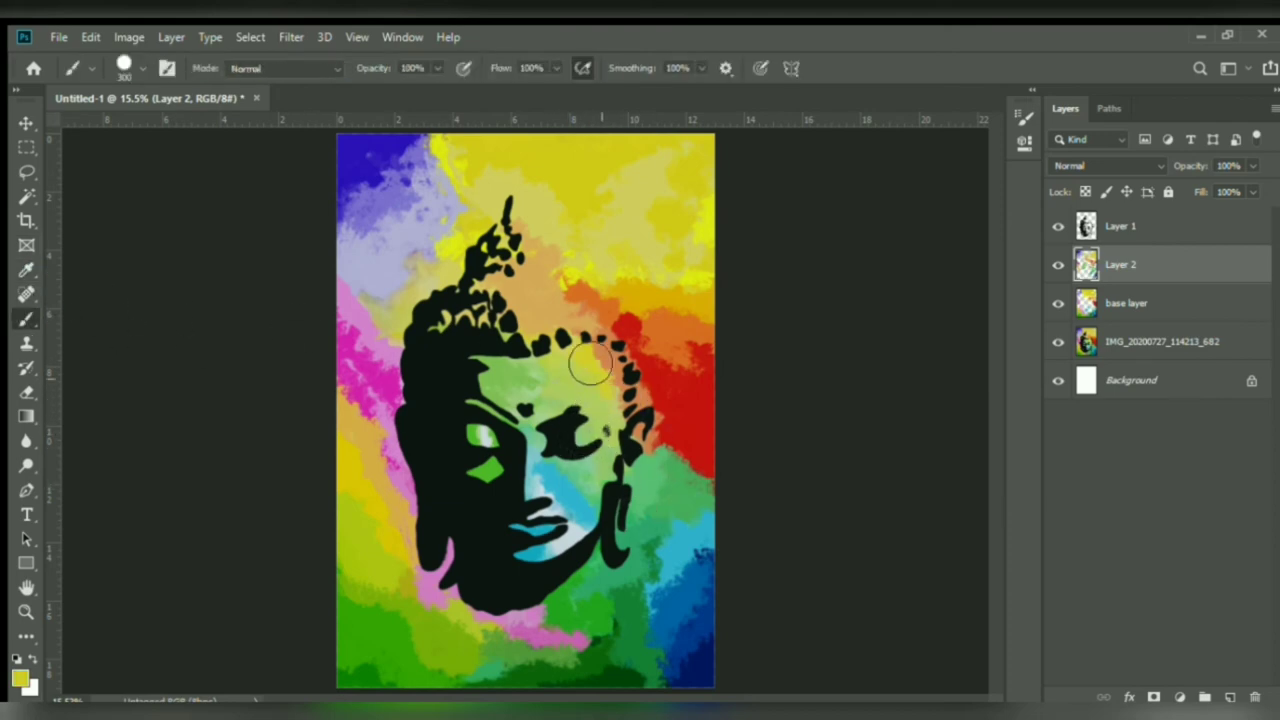
pyautogui.click(1058, 342)
pyautogui.keyDown('alt'); pyautogui.click(540, 378); pyautogui.keyUp('alt')
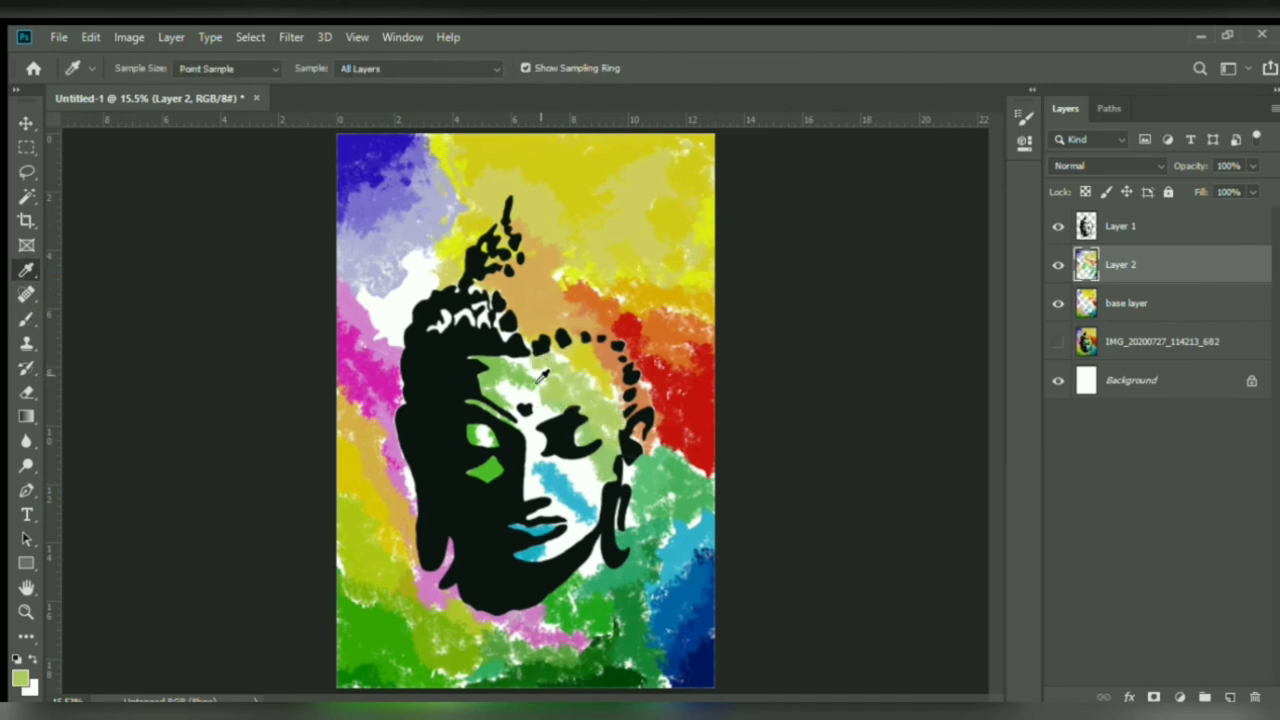
pyautogui.click(1058, 342)
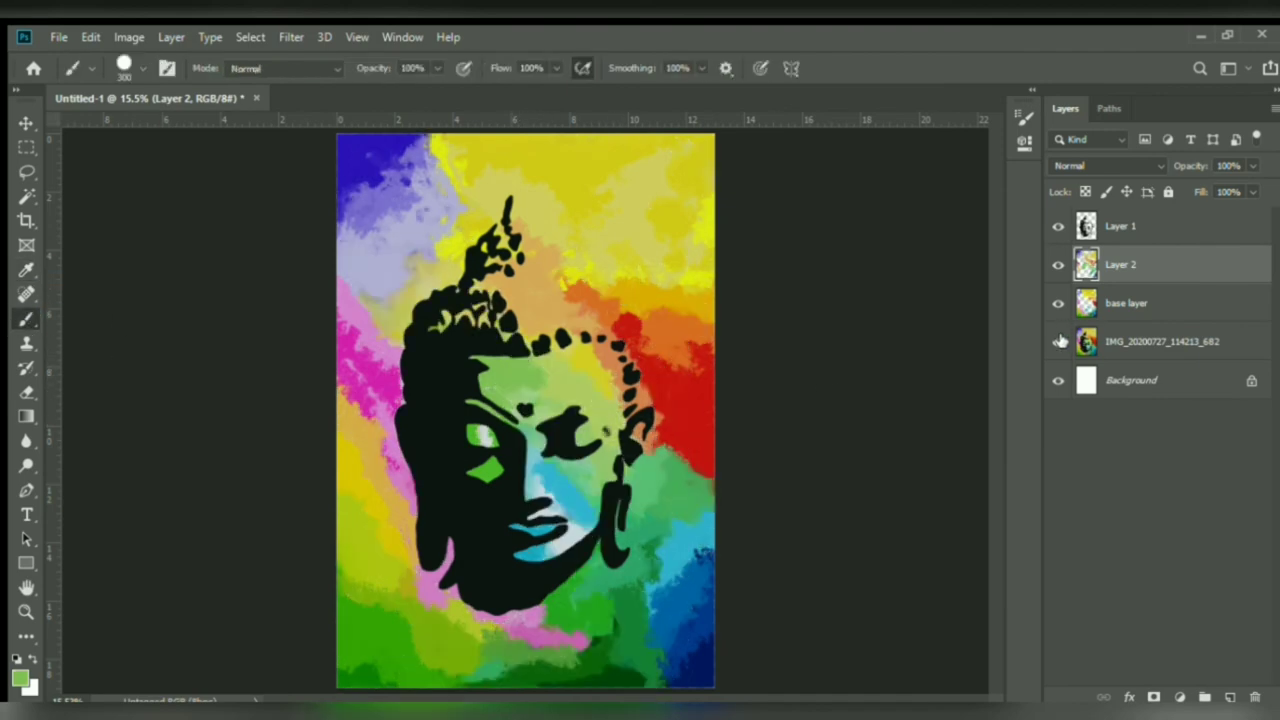
# - Hide the base layer, sample the pale yellow beside the hair, and paint it around the hair curls on Layer 2
pyautogui.click(26, 269)
pyautogui.click(1058, 303)
pyautogui.click(405, 275)
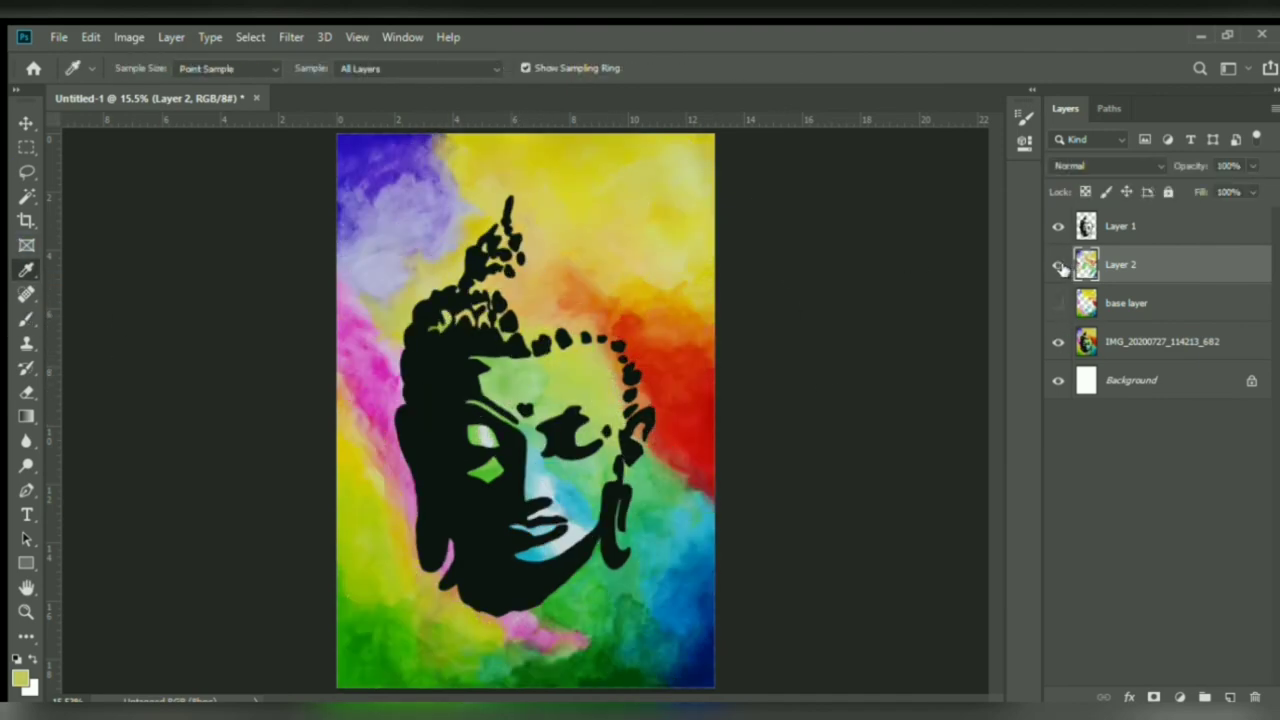
pyautogui.click(1058, 264)
pyautogui.press('b')
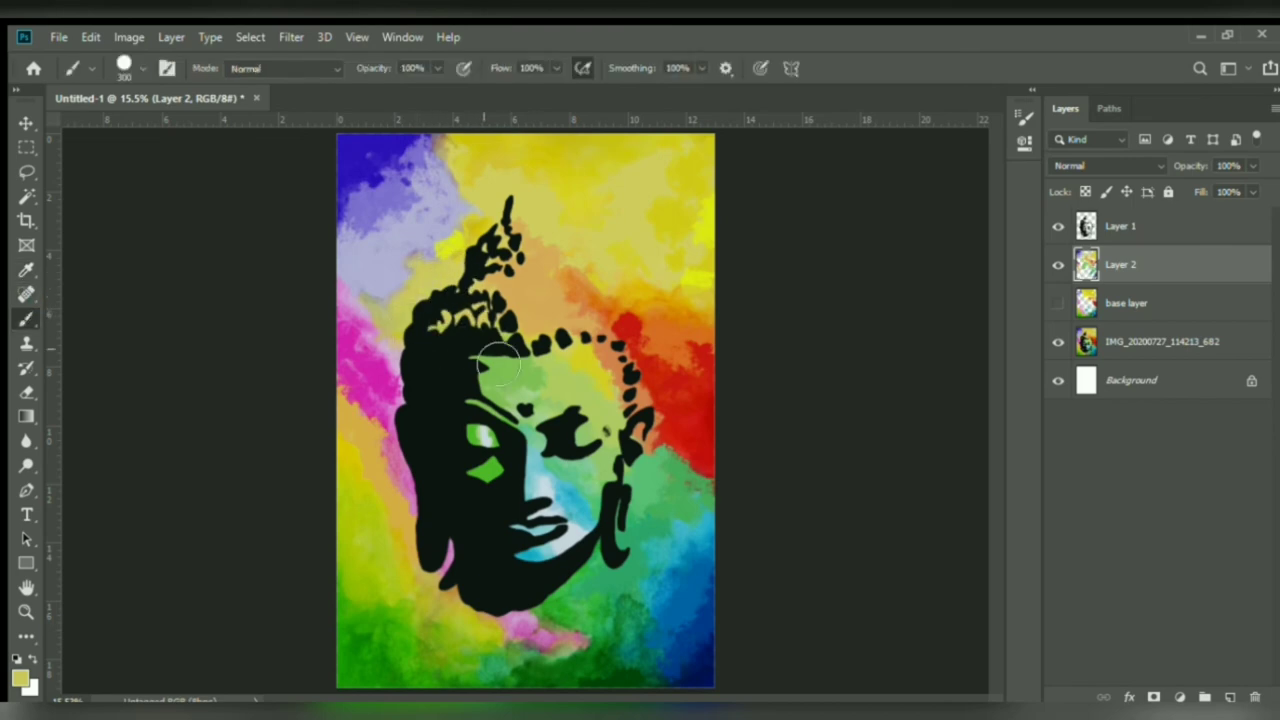
# - Show the base layer, sample the pale green between the brows, and paint it from the nose bridge across the closed eye
pyautogui.click(1058, 304)
pyautogui.click(1059, 342)
pyautogui.click(1059, 342)
pyautogui.click(26, 270)
pyautogui.click(542, 416)
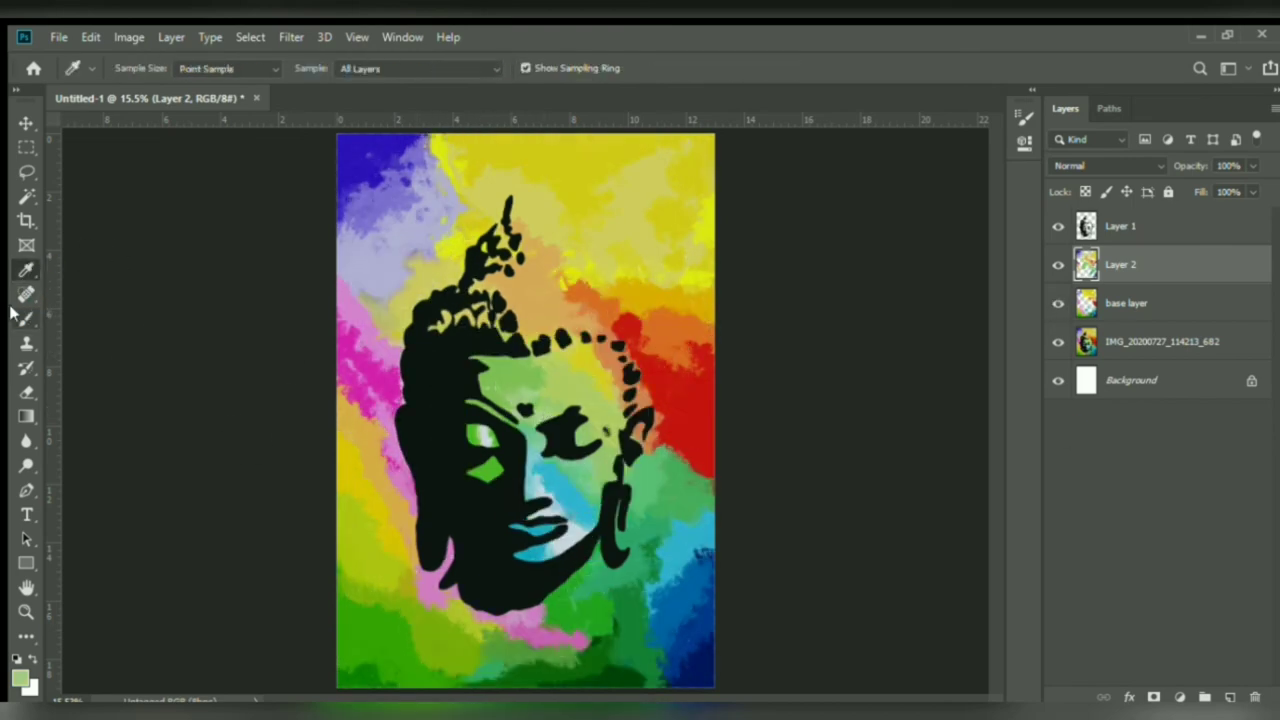
pyautogui.click(26, 318)
pyautogui.click(1058, 341)
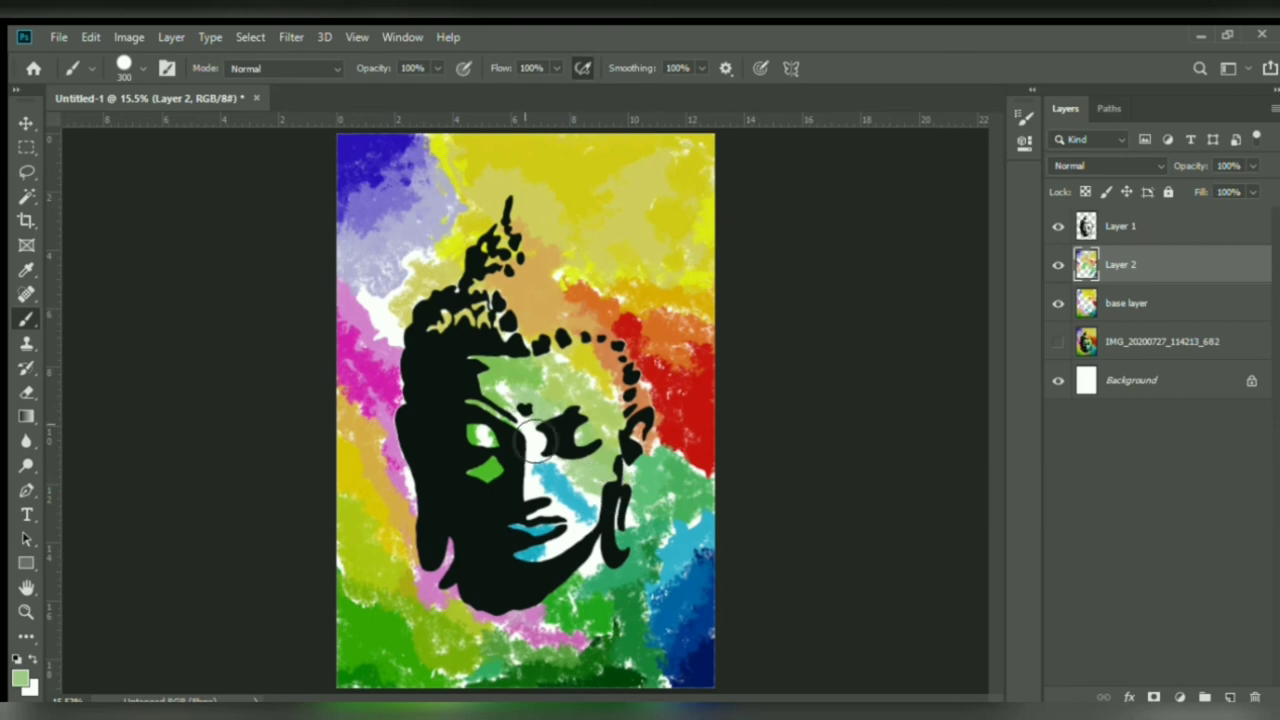
pyautogui.moveTo(537, 437)
pyautogui.mouseDown()
pyautogui.moveTo(579, 404)
pyautogui.moveTo(640, 420)
pyautogui.mouseUp()
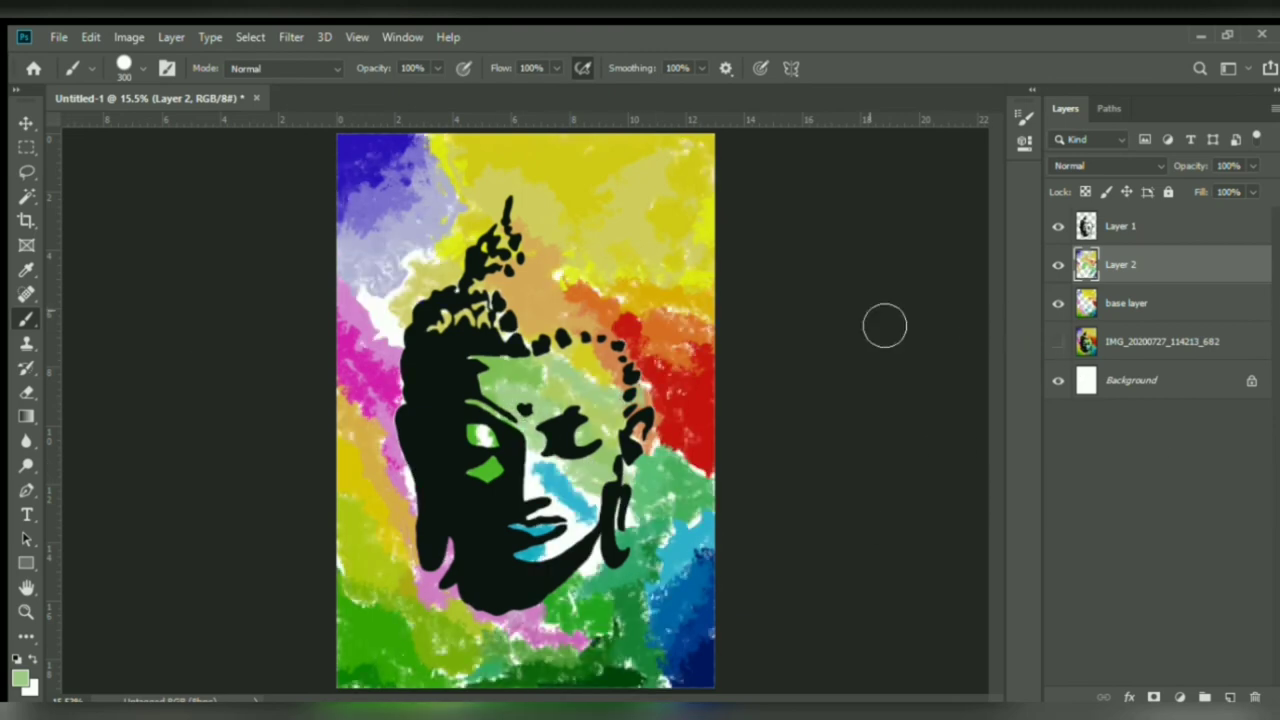
# - Sample the light cyan and paint it over the nose, cheek and chin on Layer 2
pyautogui.press('i')
pyautogui.press('b')
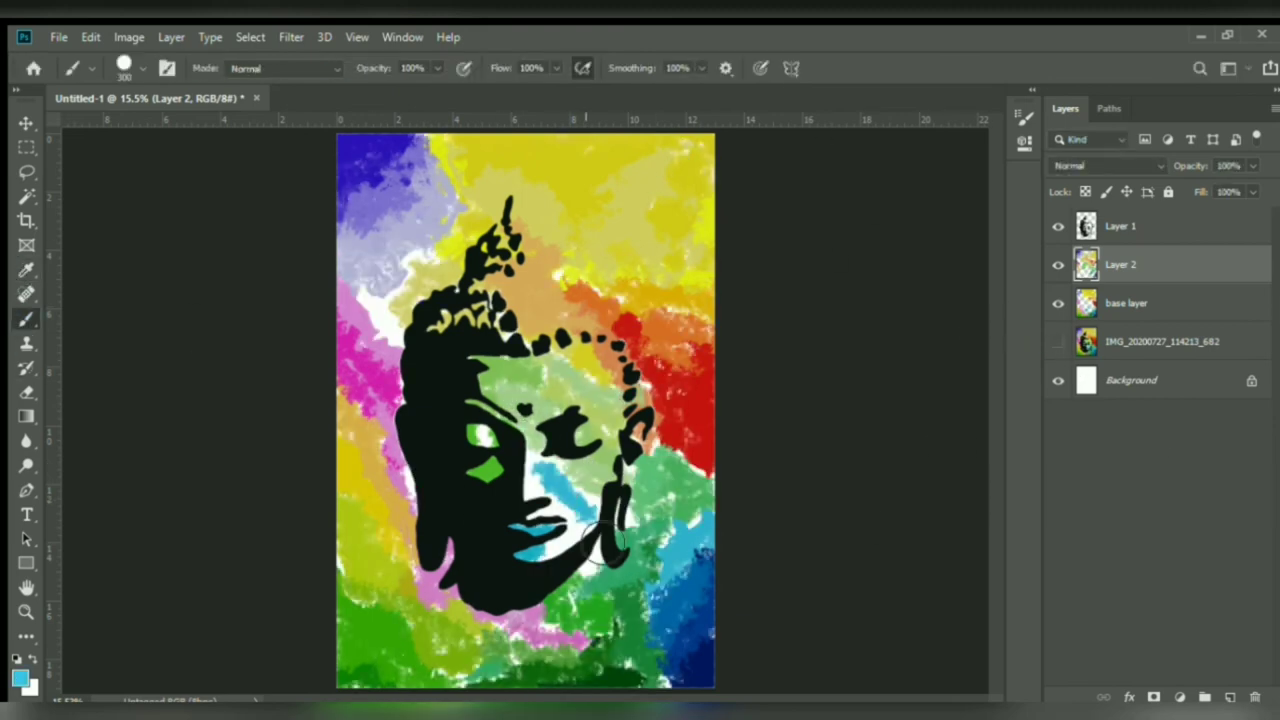
pyautogui.moveTo(545, 480)
pyautogui.mouseDown()
pyautogui.moveTo(565, 520)
pyautogui.moveTo(600, 545)
pyautogui.mouseUp()
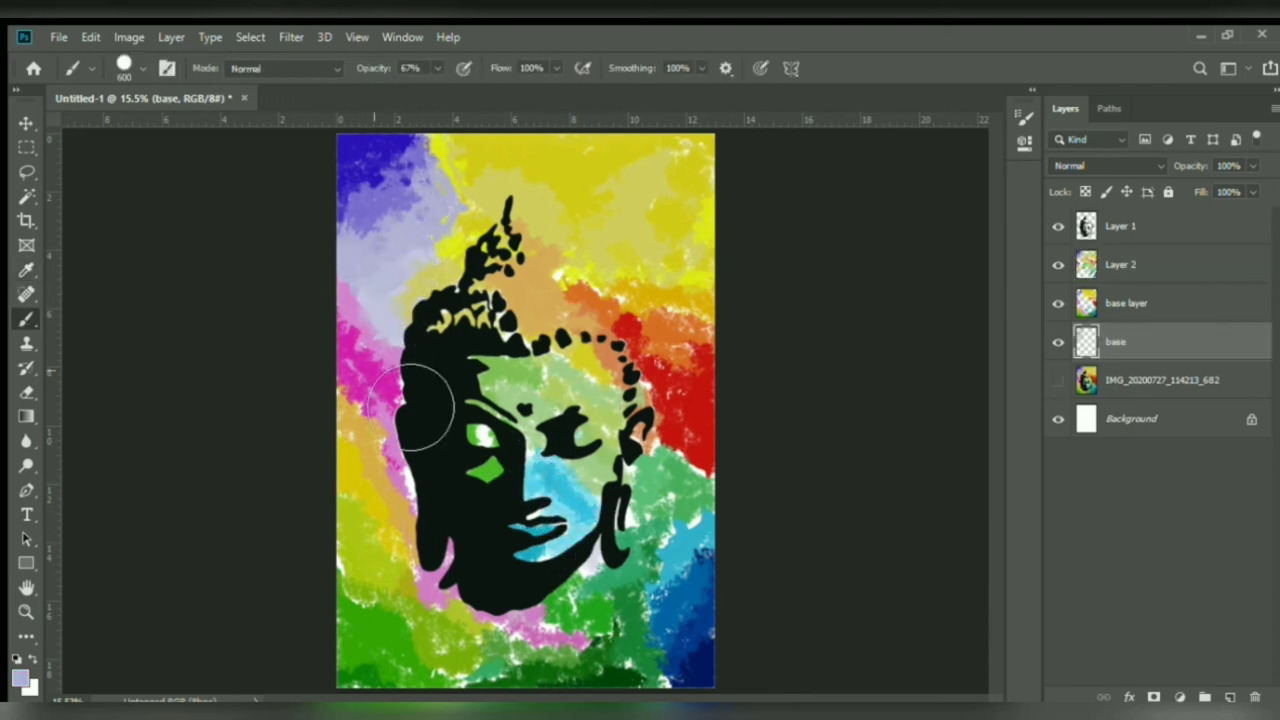
# - On the layer named base, fill the white gaps in the yellow and red background areas with their sampled colours at 67% opacity
pyautogui.press('i')
pyautogui.click(441, 157)
pyautogui.press('b')
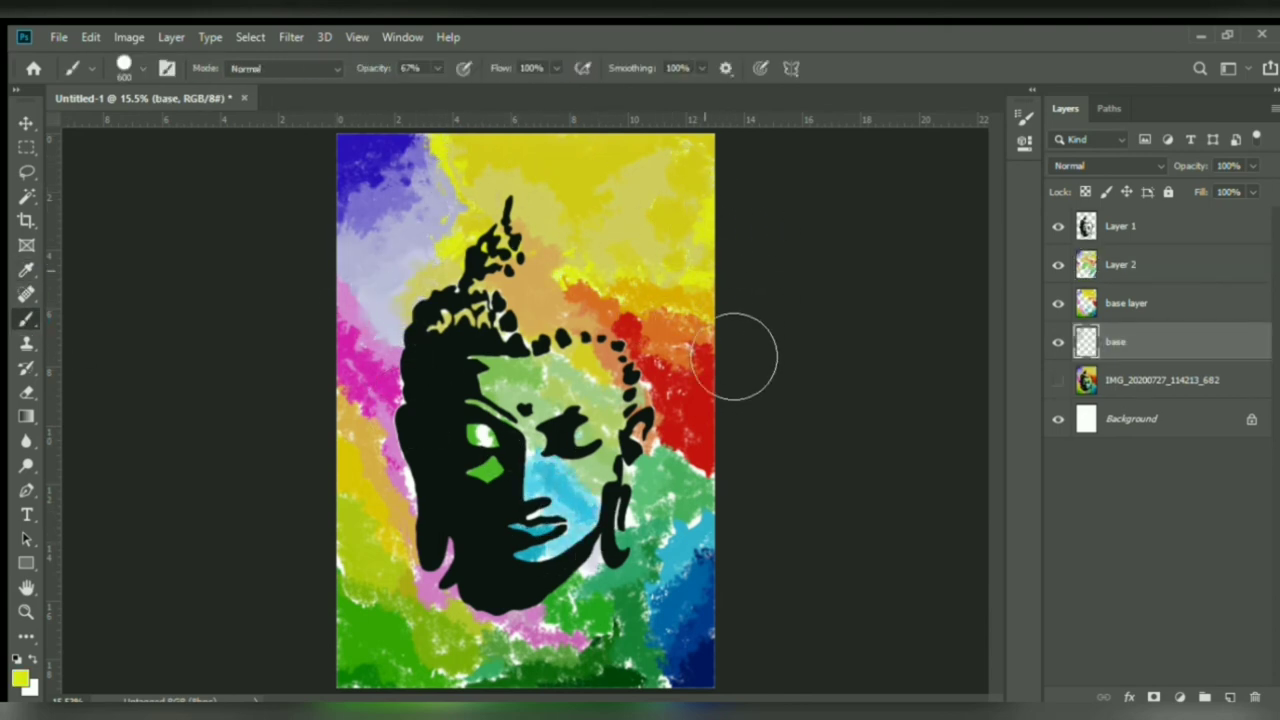
pyautogui.press('i')
pyautogui.click(706, 426)
pyautogui.press('b')
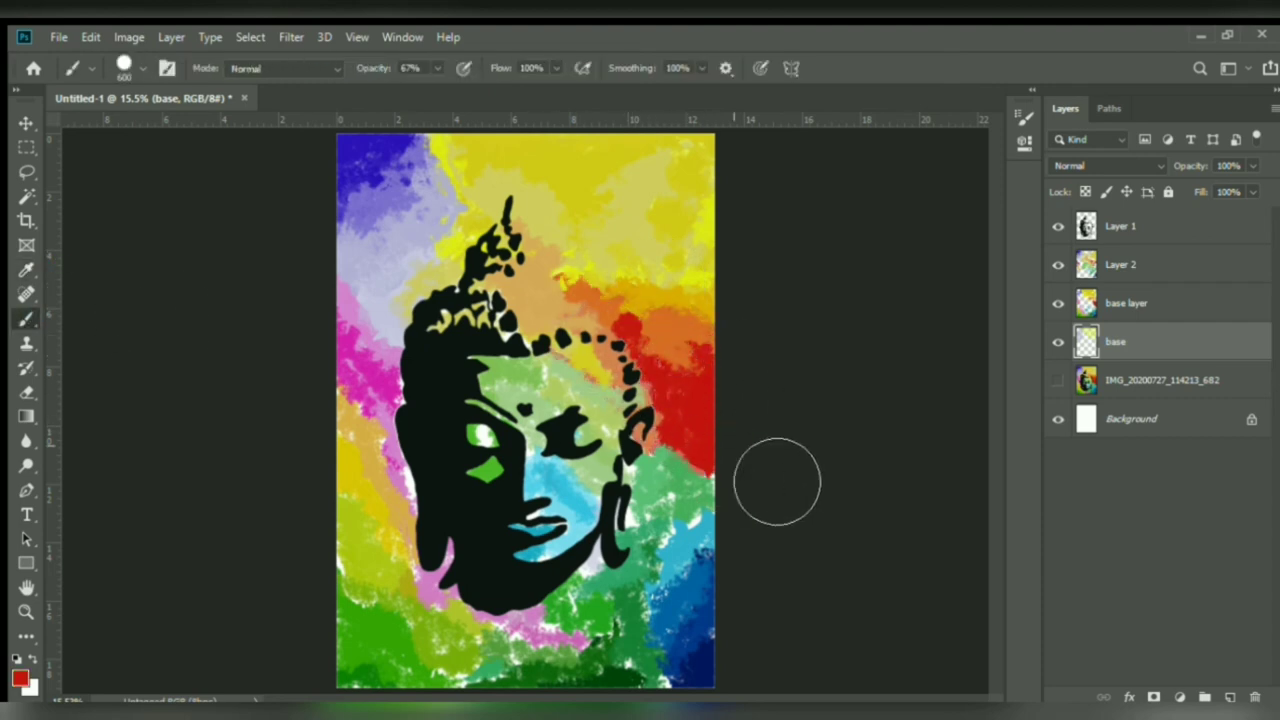
# - Sample the light orange near the topknot and the magenta beside the head, and fill the gaps around those areas
pyautogui.press('i')
pyautogui.click(500, 310)
pyautogui.press('b')
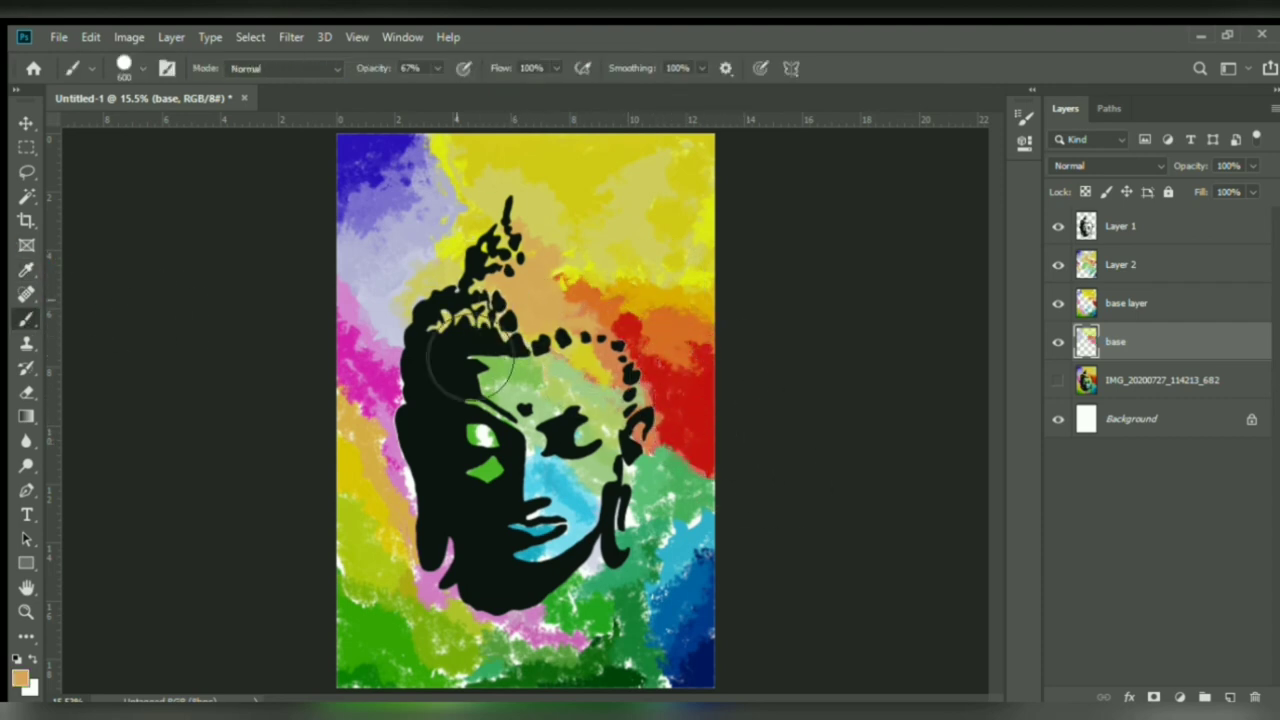
pyautogui.press('i')
pyautogui.click(387, 380)
pyautogui.press('b')
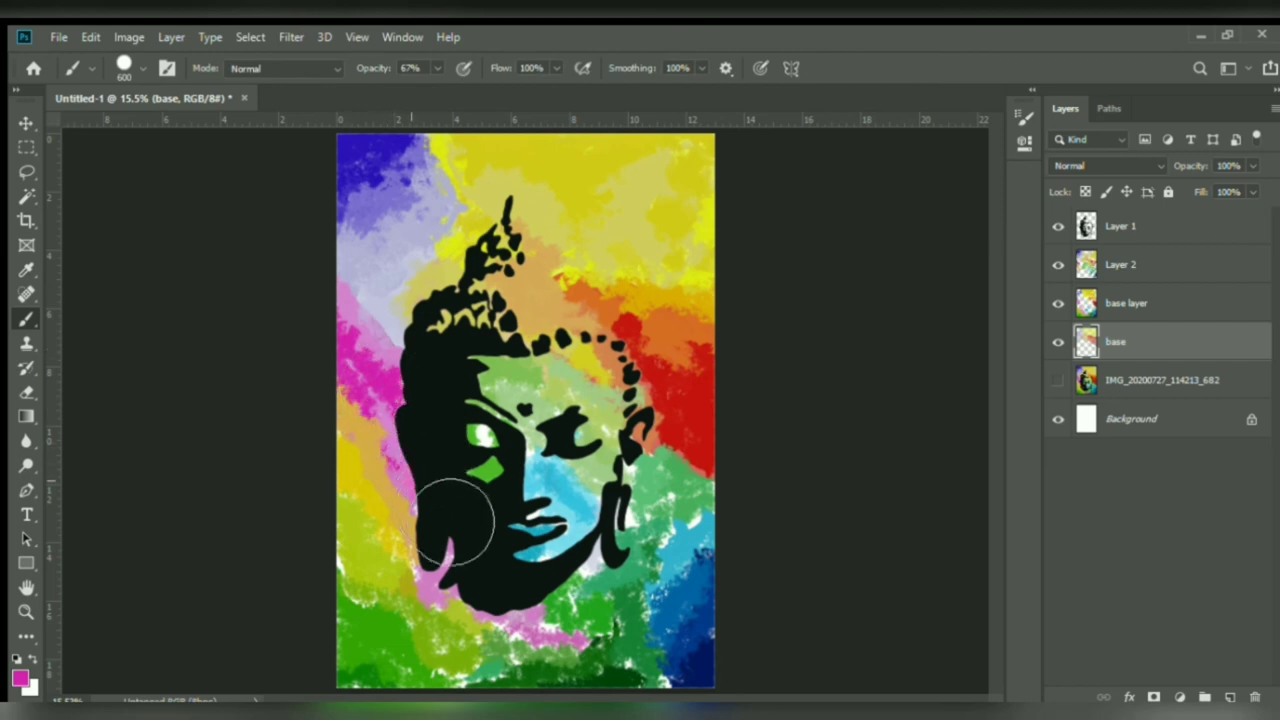
# - Sample the lower-left green and the lower-right navy and fill the white gaps in both lower corners of the painting
pyautogui.click(26, 270)
pyautogui.click(364, 630)
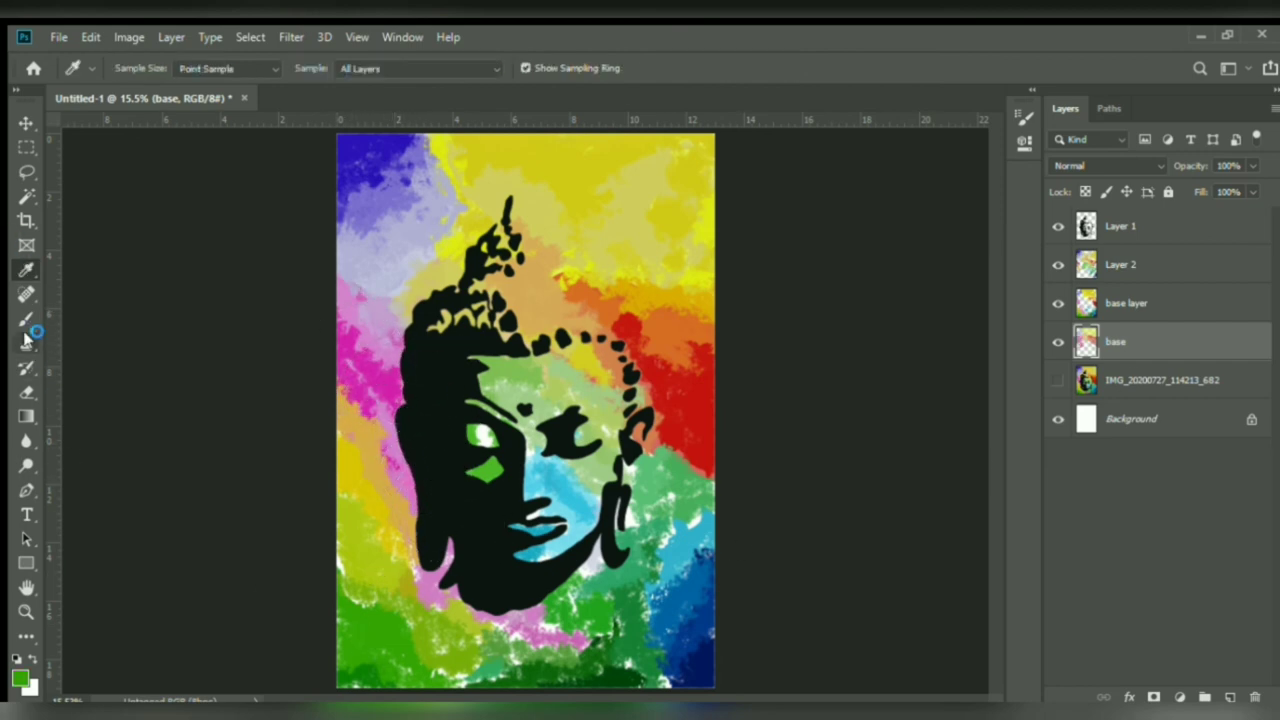
pyautogui.press('b')
pyautogui.press('i')
pyautogui.click(712, 634)
pyautogui.press('b')
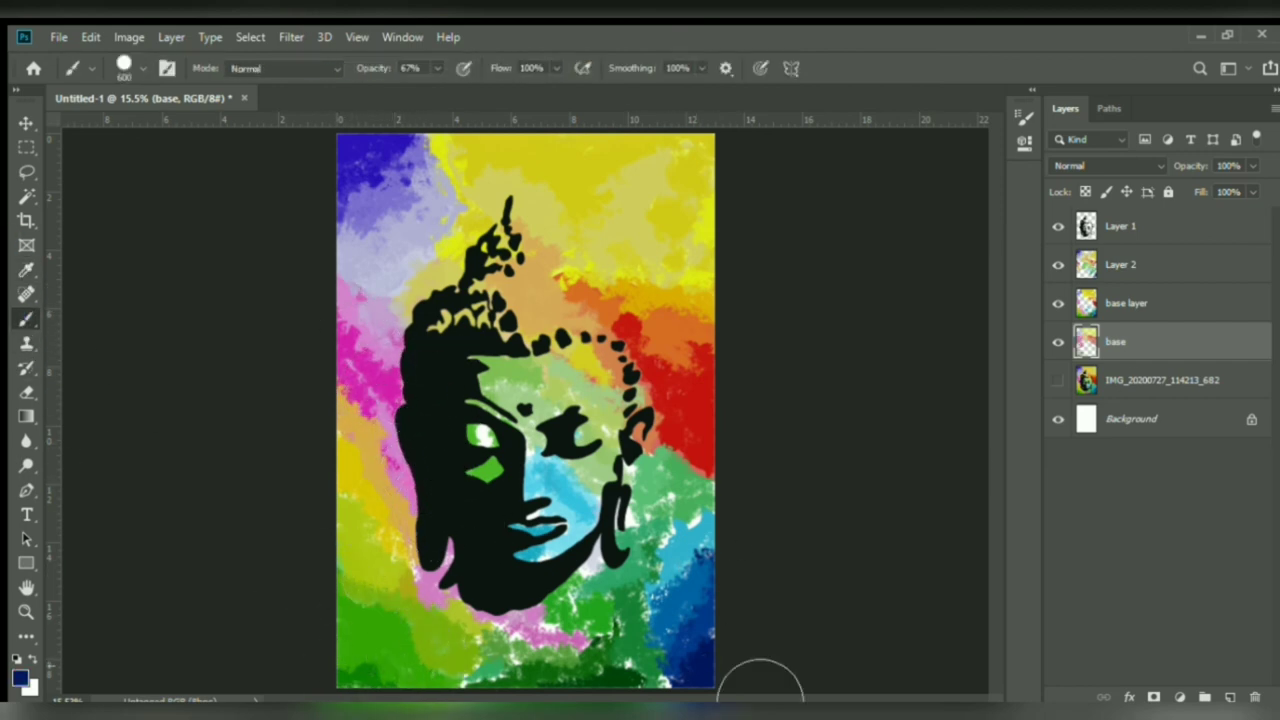
pyautogui.moveTo(760, 702)
pyautogui.mouseDown()
pyautogui.moveTo(724, 645)
pyautogui.moveTo(773, 669)
pyautogui.mouseUp()
# - Sample the dark green along the lower edge and the medium green beside the ear, and fill the gaps in those areas
pyautogui.click(26, 270)
pyautogui.click(612, 681)
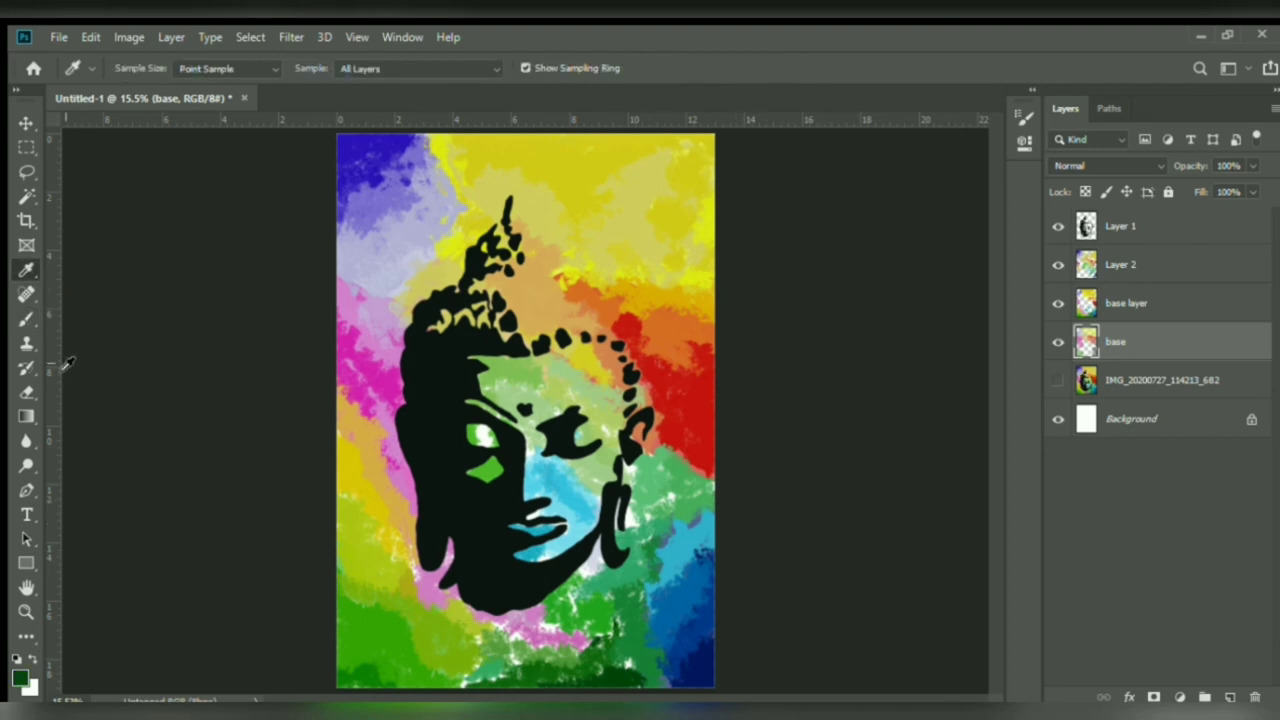
pyautogui.click(27, 319)
pyautogui.moveTo(599, 662); pyautogui.dragTo(480, 684)
pyautogui.click(27, 270)
pyautogui.click(670, 480)
pyautogui.click(27, 317)
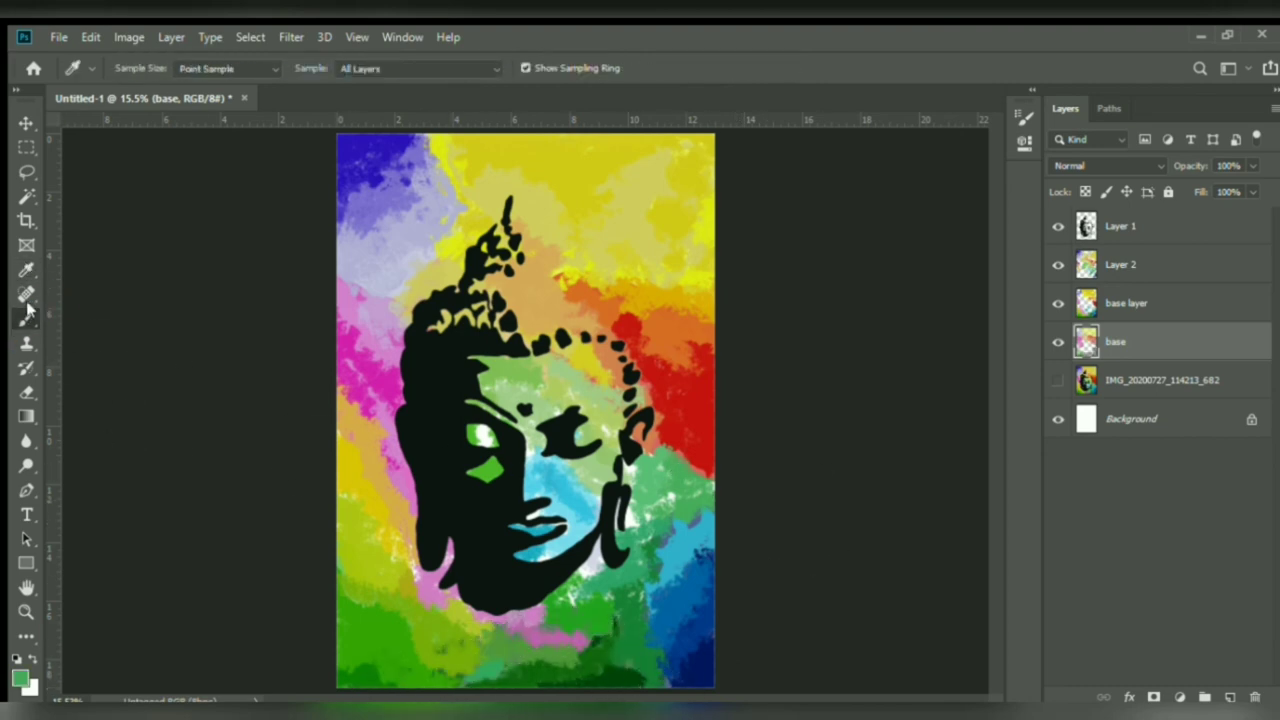
pyautogui.press('b')
# - Sample a light green and the light cyan near the mouth, and fill the remaining white gaps on the face
pyautogui.click(26, 270)
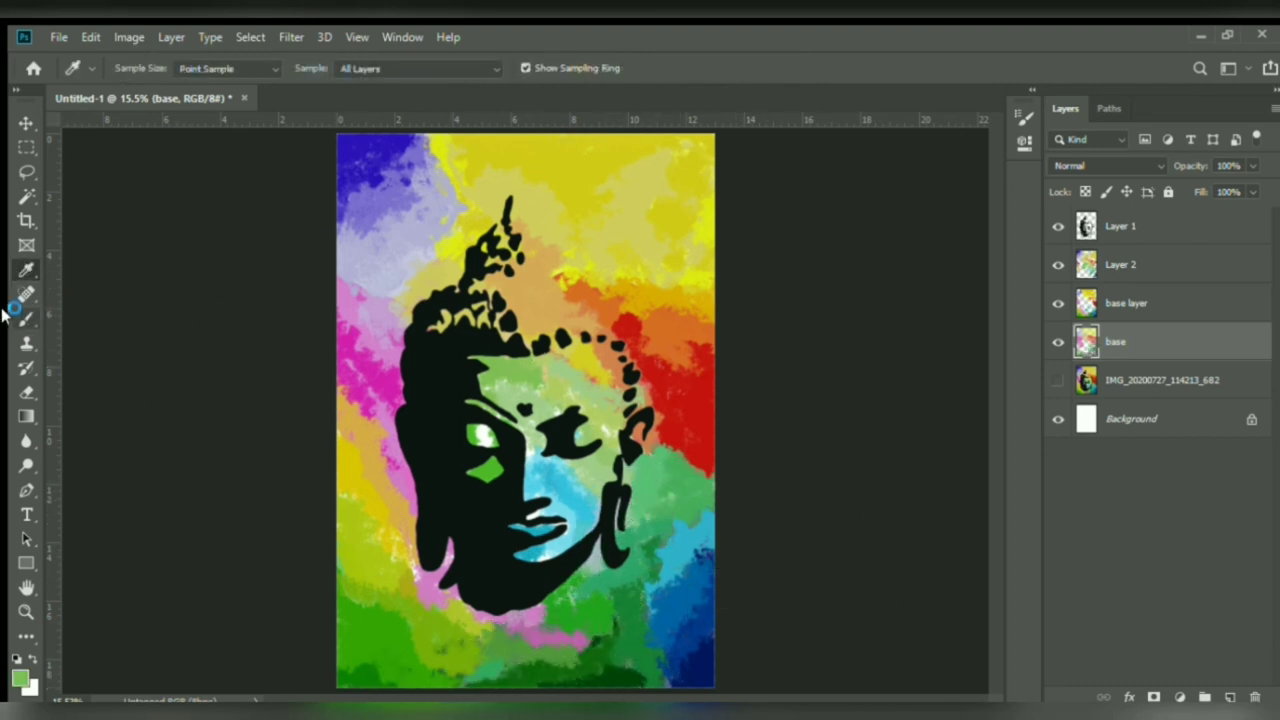
pyautogui.press('b')
pyautogui.click(26, 270)
pyautogui.click(557, 508)
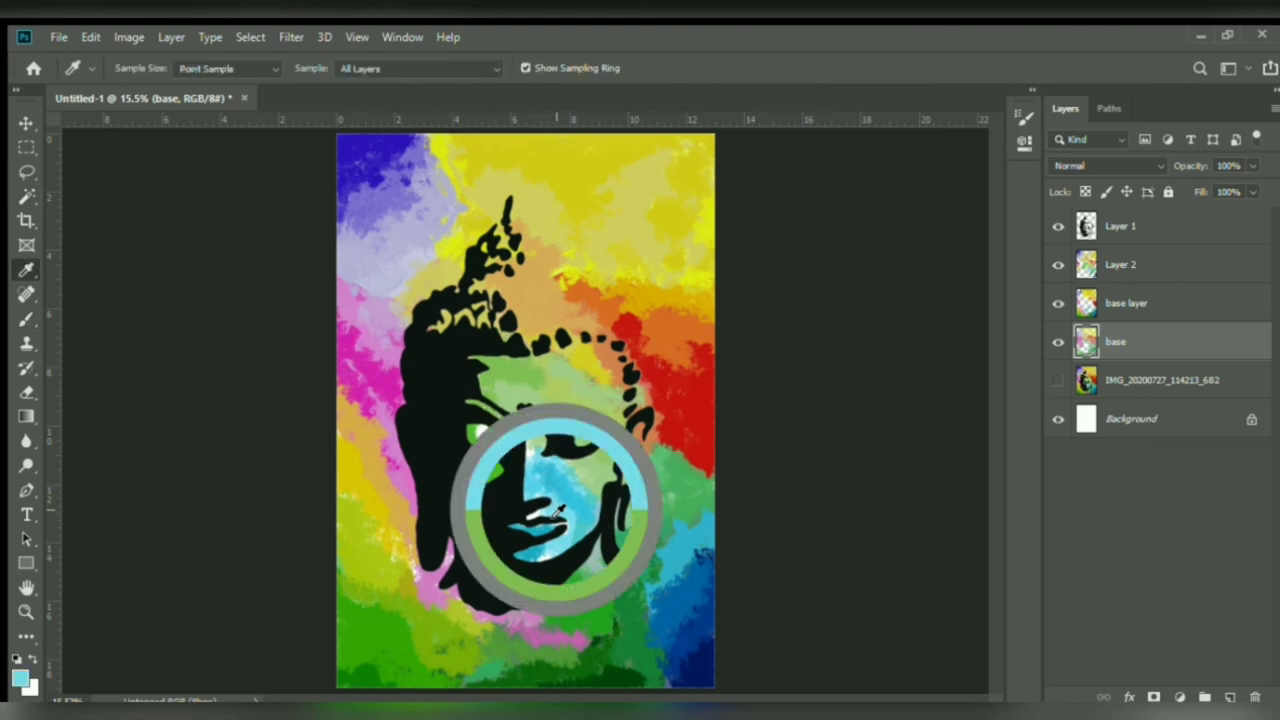
pyautogui.press('b')
# - Fill the gaps in the left background with sampled yellow, and sample the lower-right navy for a size 250 brush
pyautogui.click(26, 270)
pyautogui.click(373, 502)
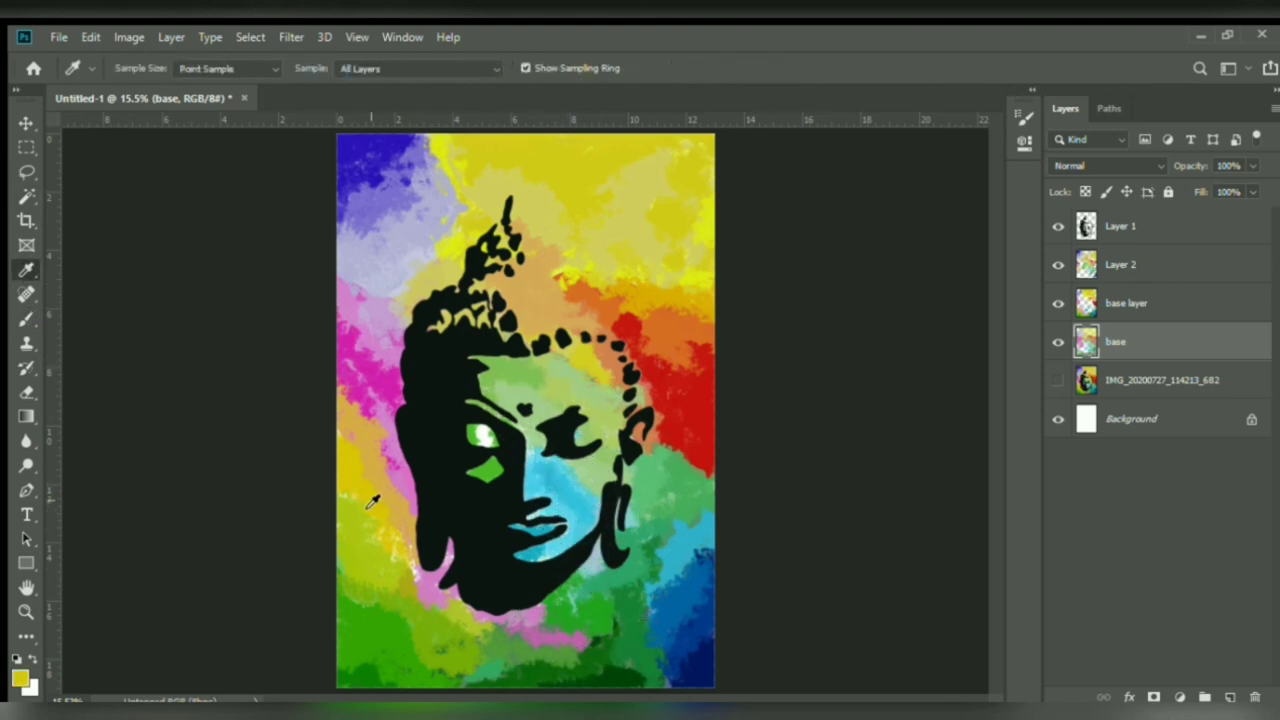
pyautogui.press('b')
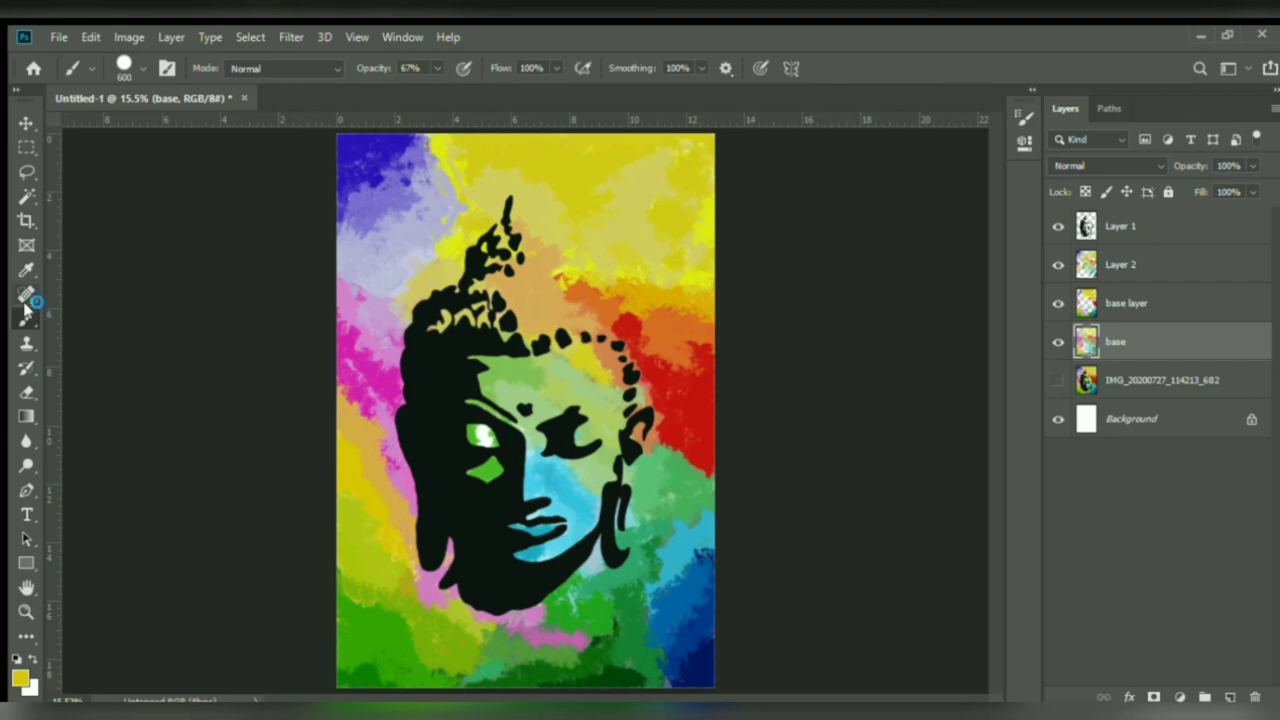
pyautogui.click(26, 270)
pyautogui.click(706, 655)
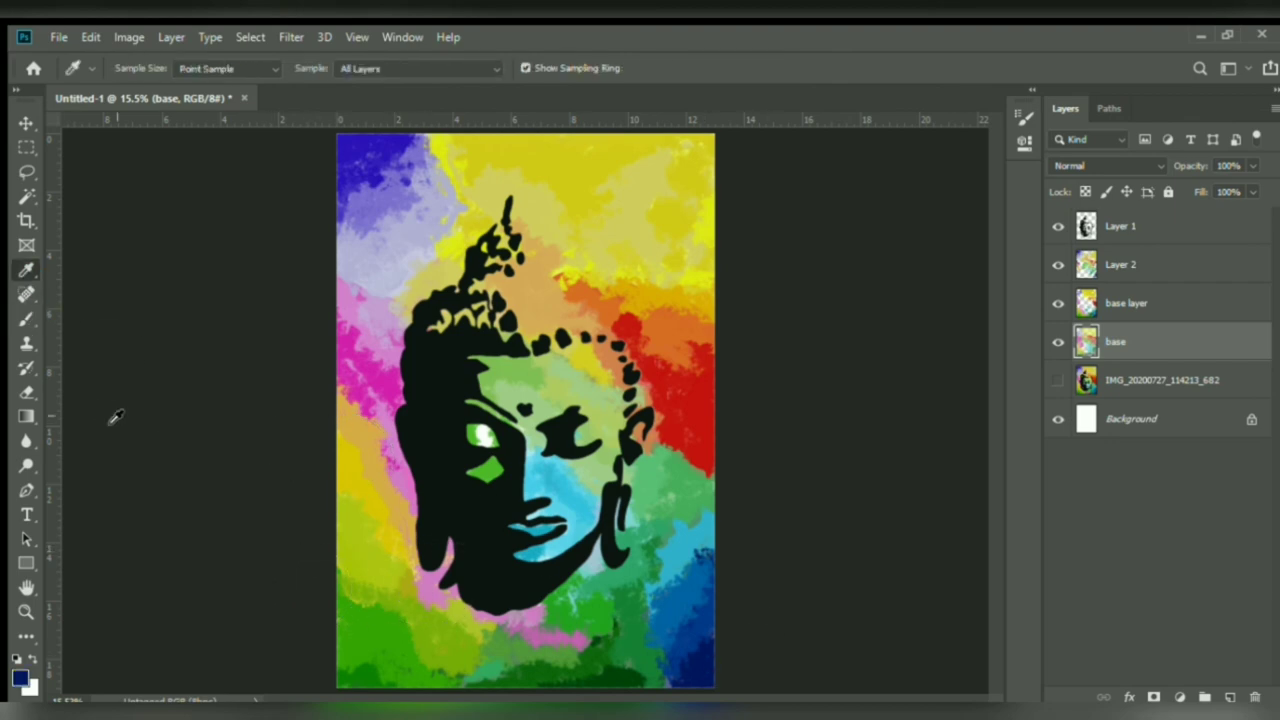
pyautogui.press('b')
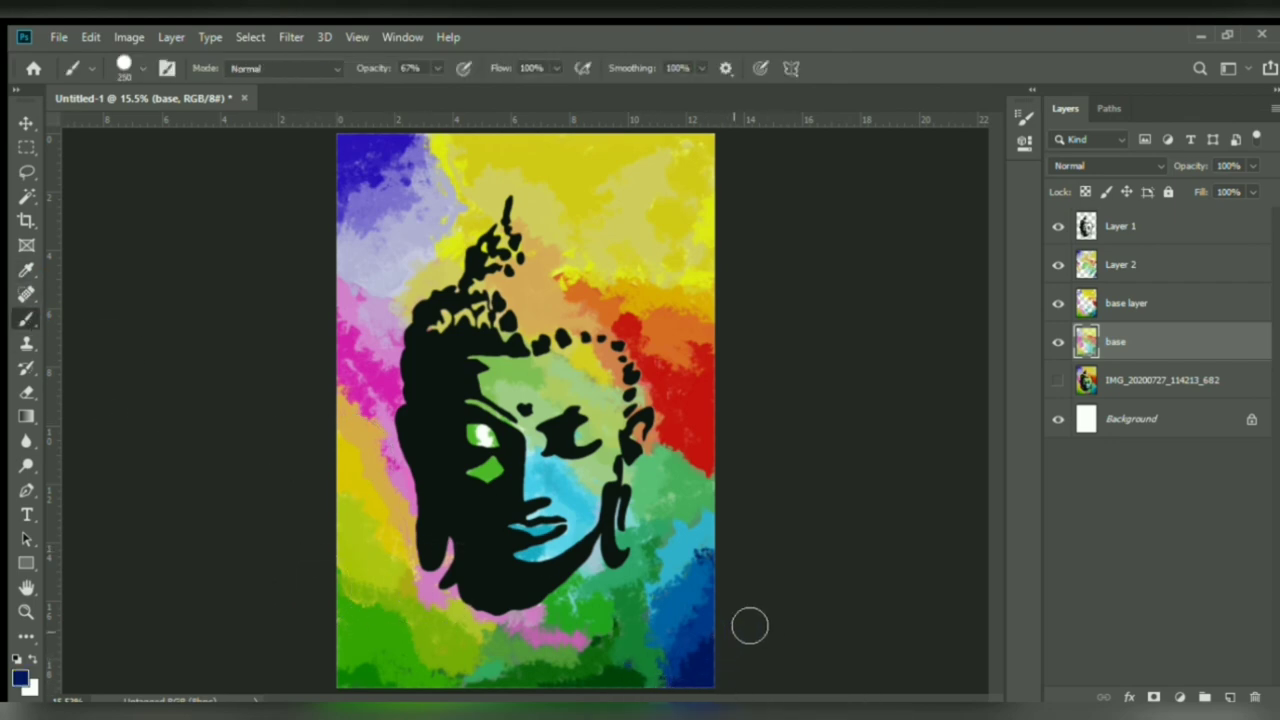
# - Compare the painted layers with the reference image by switching their visibility
pyautogui.click(1059, 380)
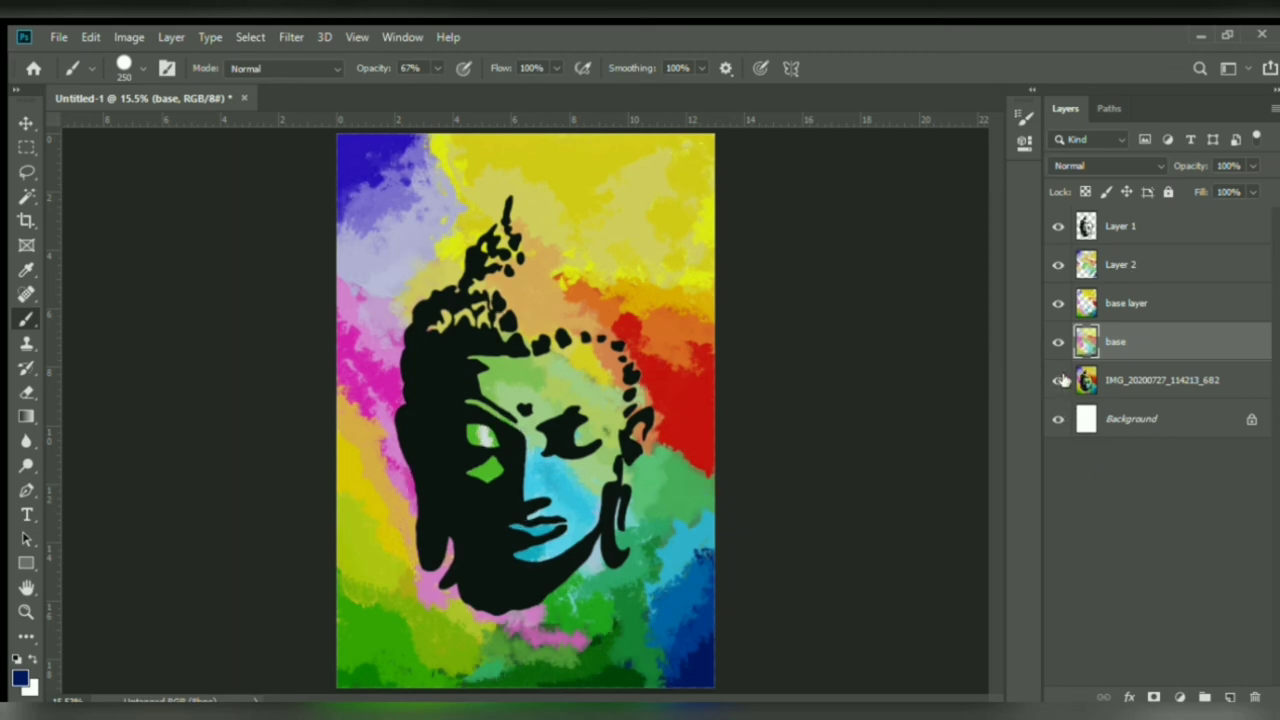
pyautogui.moveTo(1060, 343); pyautogui.dragTo(1058, 267)
pyautogui.click(1061, 380)
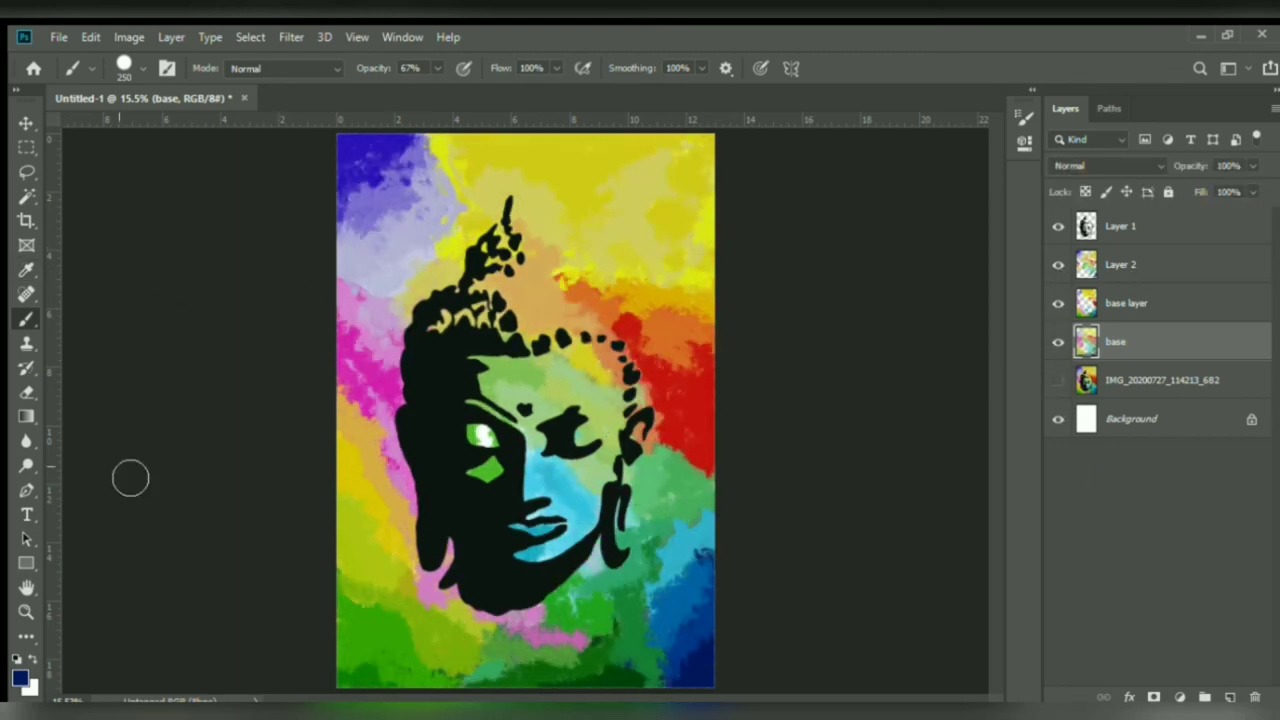
# - Sample the bright yellow, choose a different brush preset, and make Layer 2 active
pyautogui.click(26, 270)
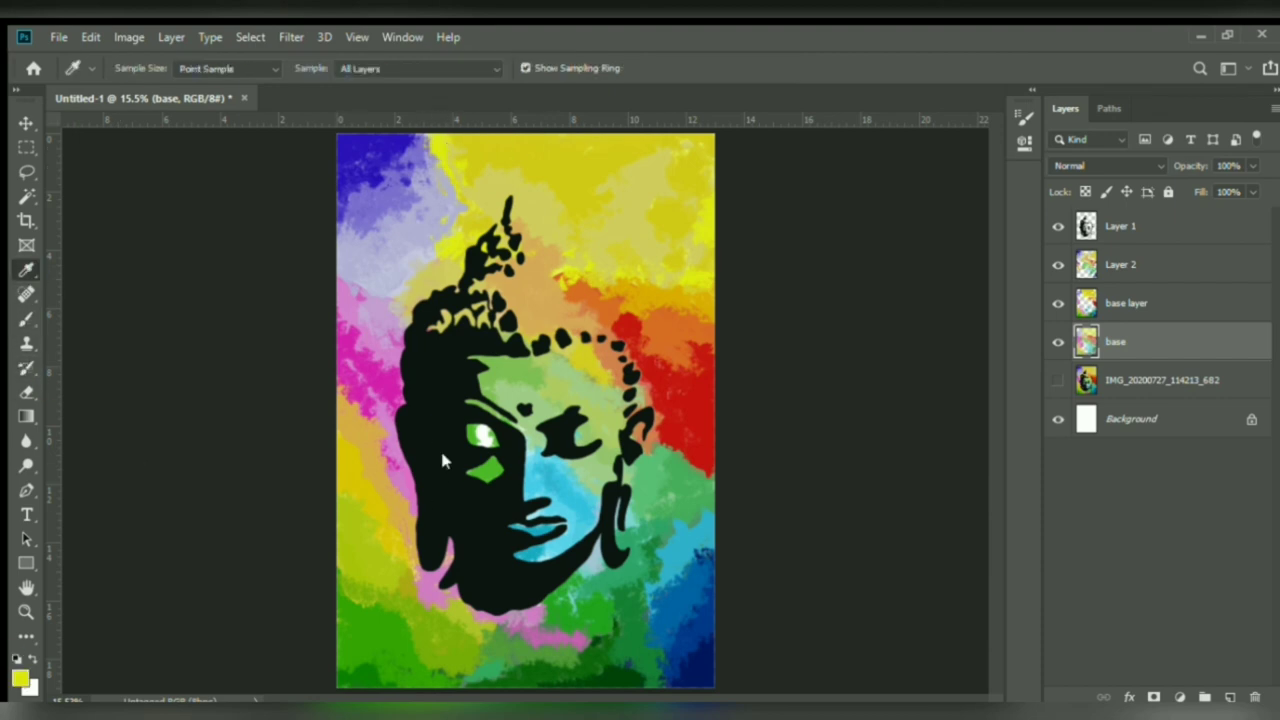
pyautogui.press('b')
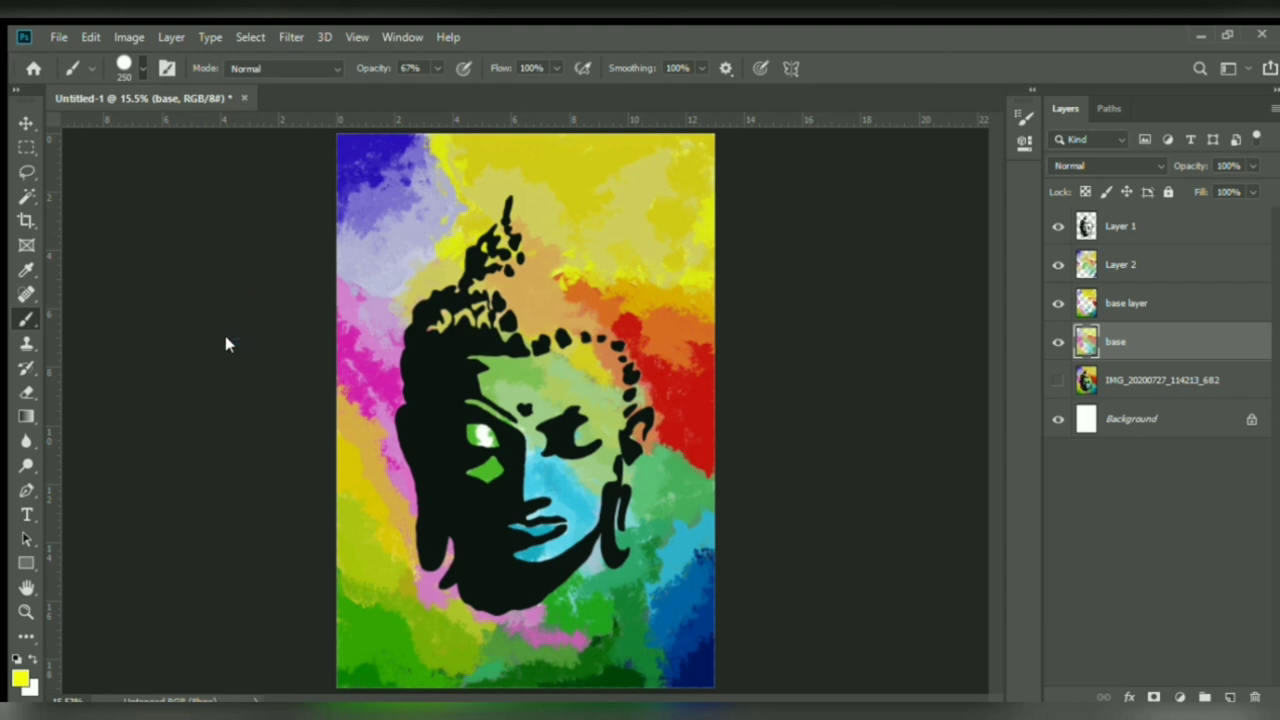
pyautogui.click(228, 293)
pyautogui.click(140, 70)
pyautogui.click(1122, 262)
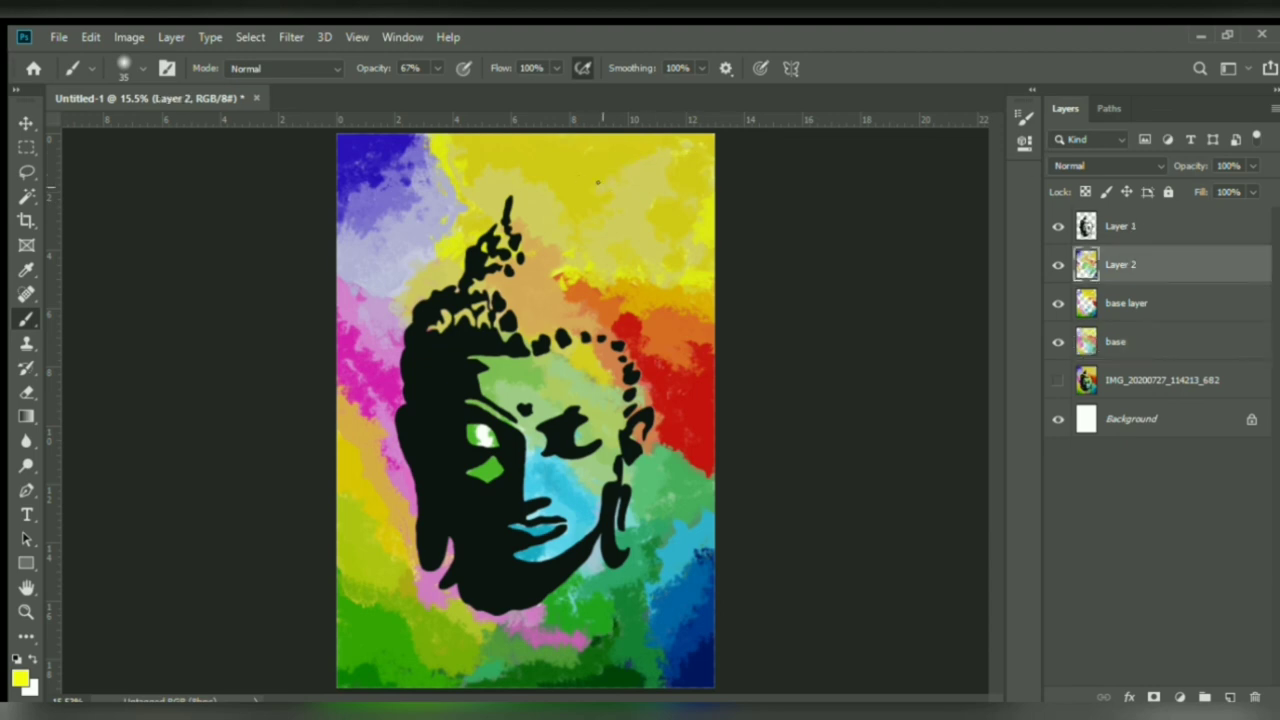
# - Enlarge the brush and paint bright yellow texture over the upper-right background
pyautogui.press(']')
pyautogui.press(']')
pyautogui.press(']')
pyautogui.press(']')
pyautogui.press(']')
pyautogui.press(']')
pyautogui.press(']')
pyautogui.moveTo(641, 176)
pyautogui.mouseDown()
pyautogui.moveTo(663, 163)
pyautogui.moveTo(592, 151)
pyautogui.moveTo(650, 178)
pyautogui.moveTo(608, 174)
pyautogui.mouseUp()
# - Add bright yellow texture to the left background and forehead, and sample the light orange beside the topknot for Layer 2
pyautogui.click(1130, 341)
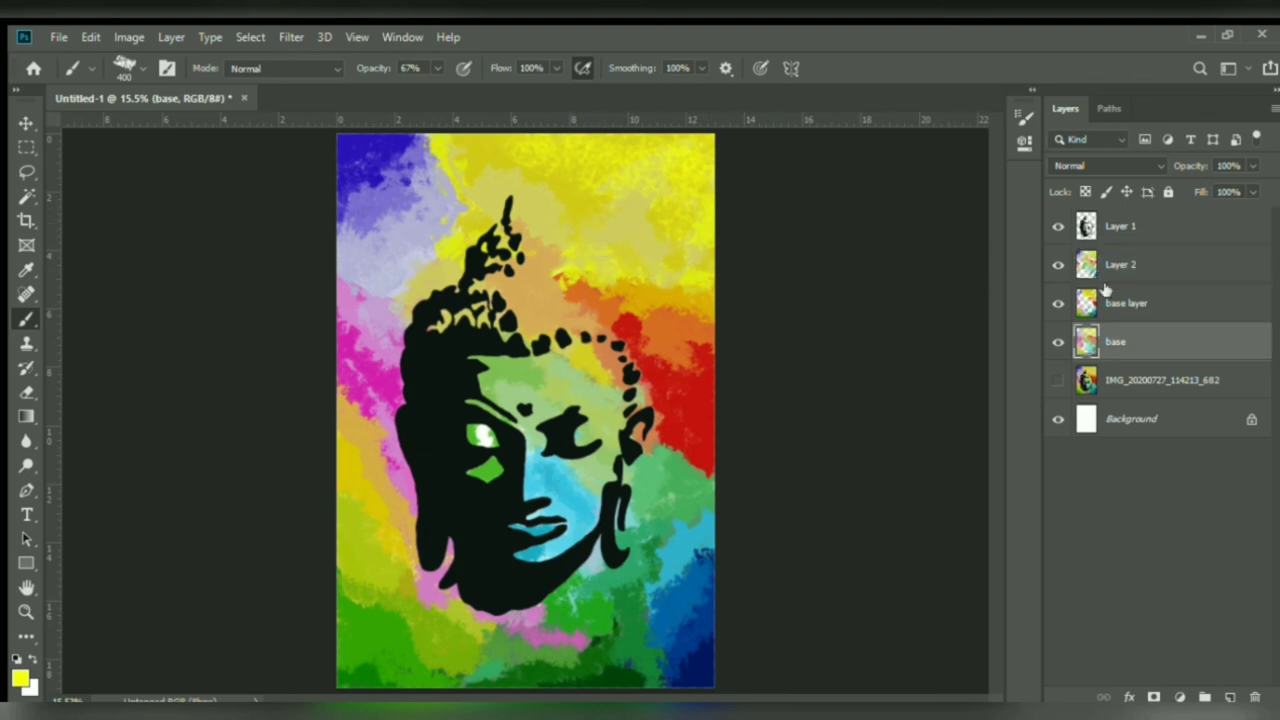
pyautogui.click(1130, 303)
pyautogui.click(1120, 264)
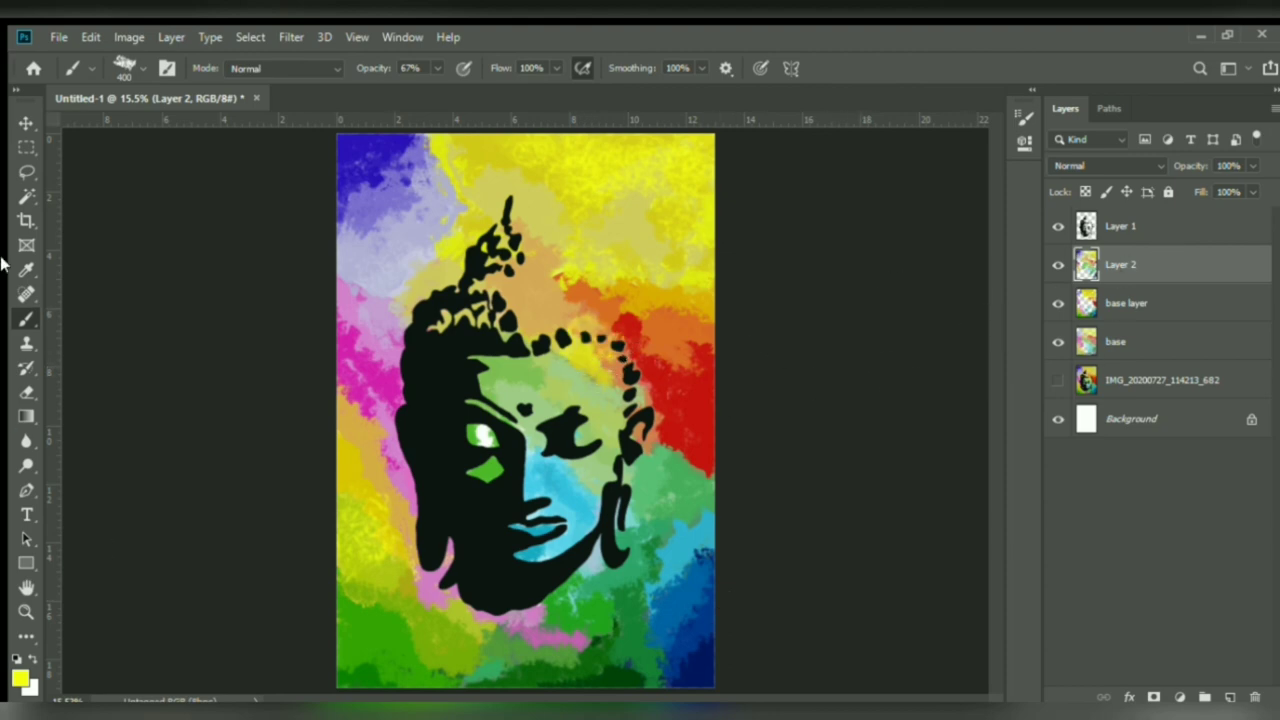
pyautogui.keyDown('alt'); pyautogui.click(549, 300); pyautogui.keyUp('alt')
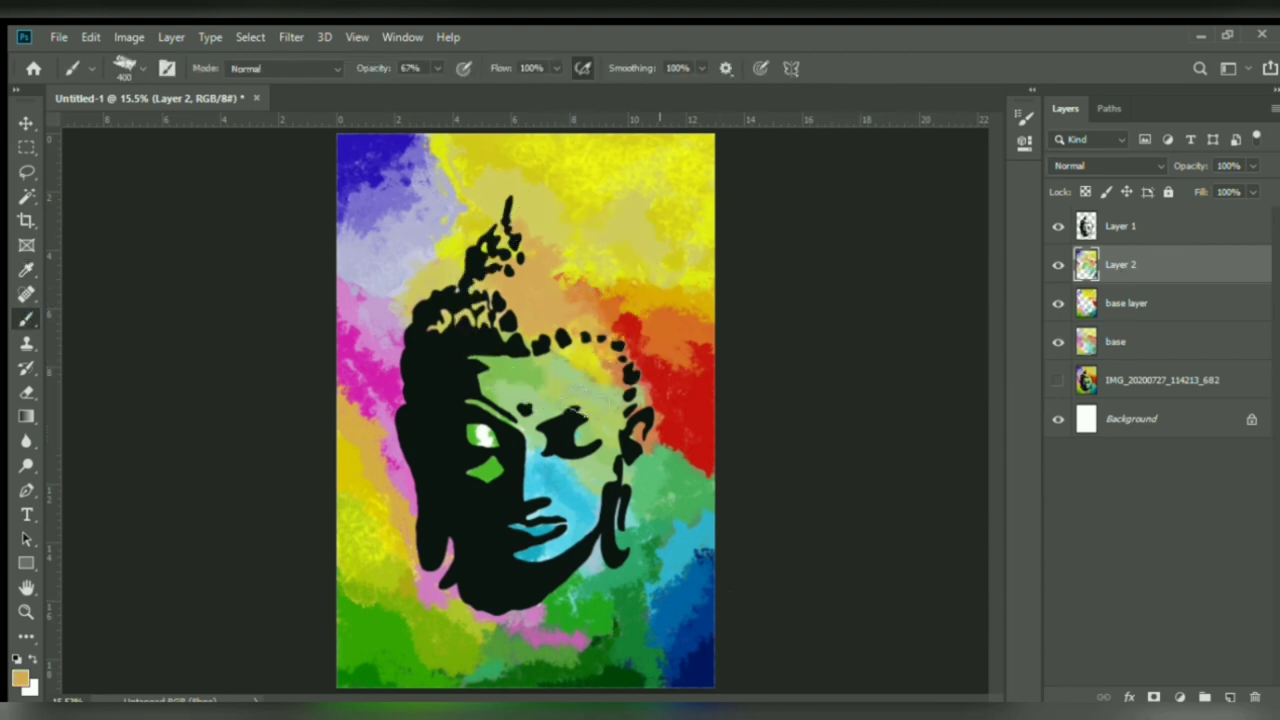
pyautogui.click(26, 118)
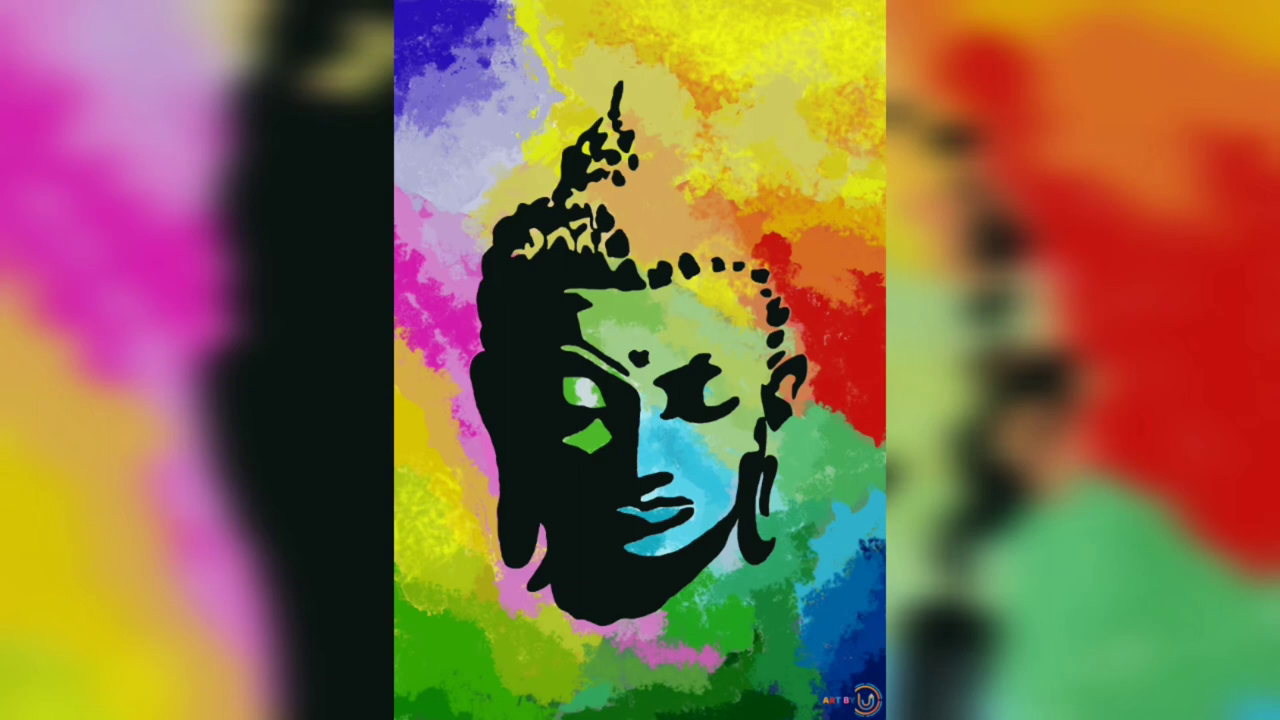